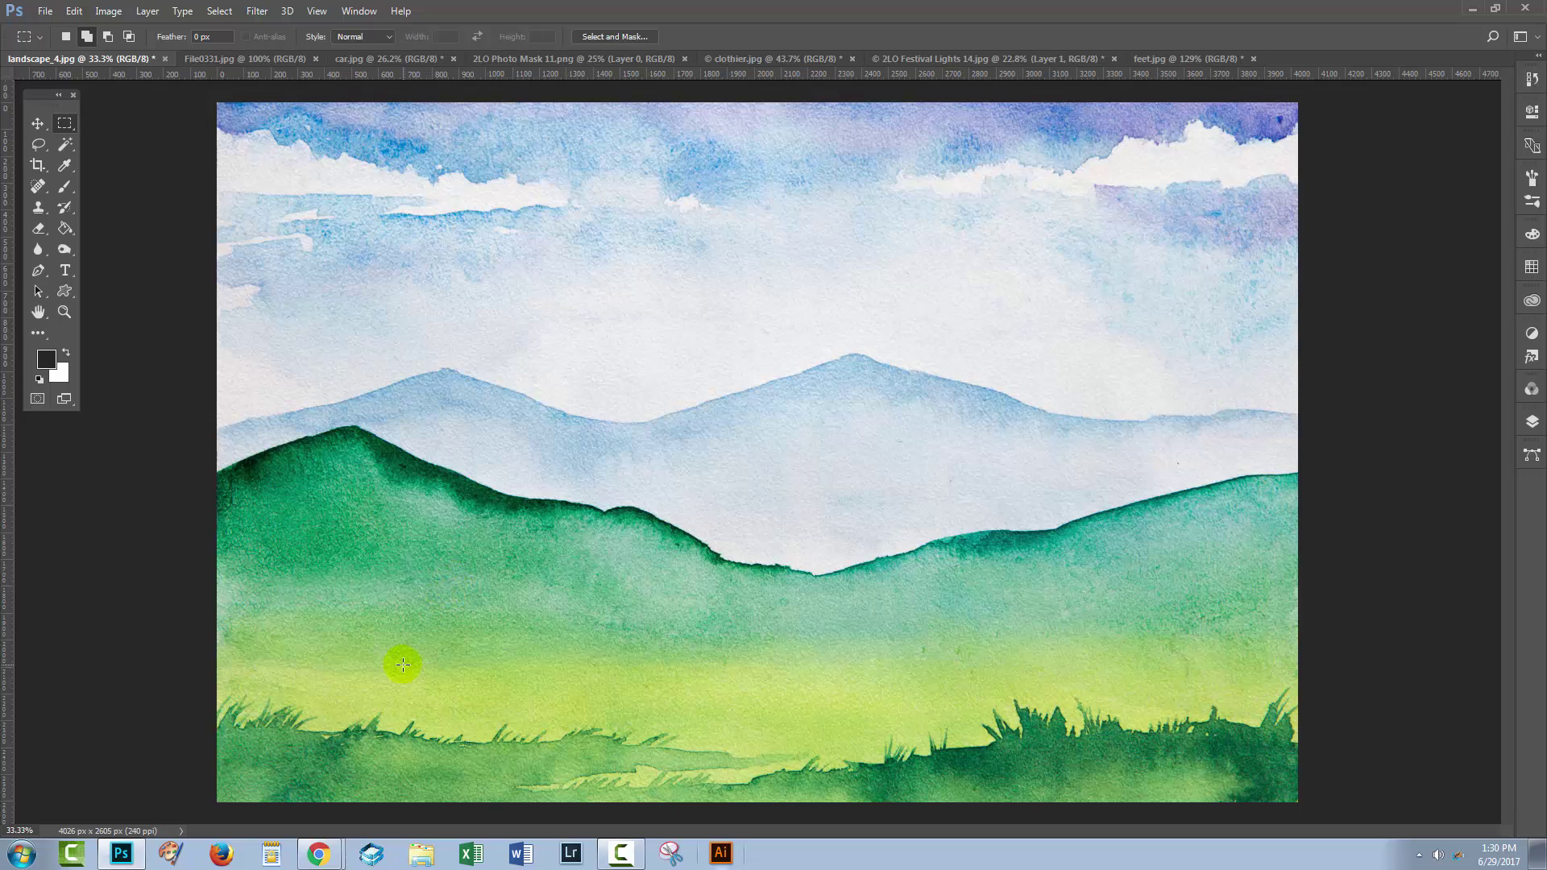
Check the Landscape Watercolor Sketches page on Design Cuts, then return to the landscape document.
left_click(317, 854)
left_click(290, 804)
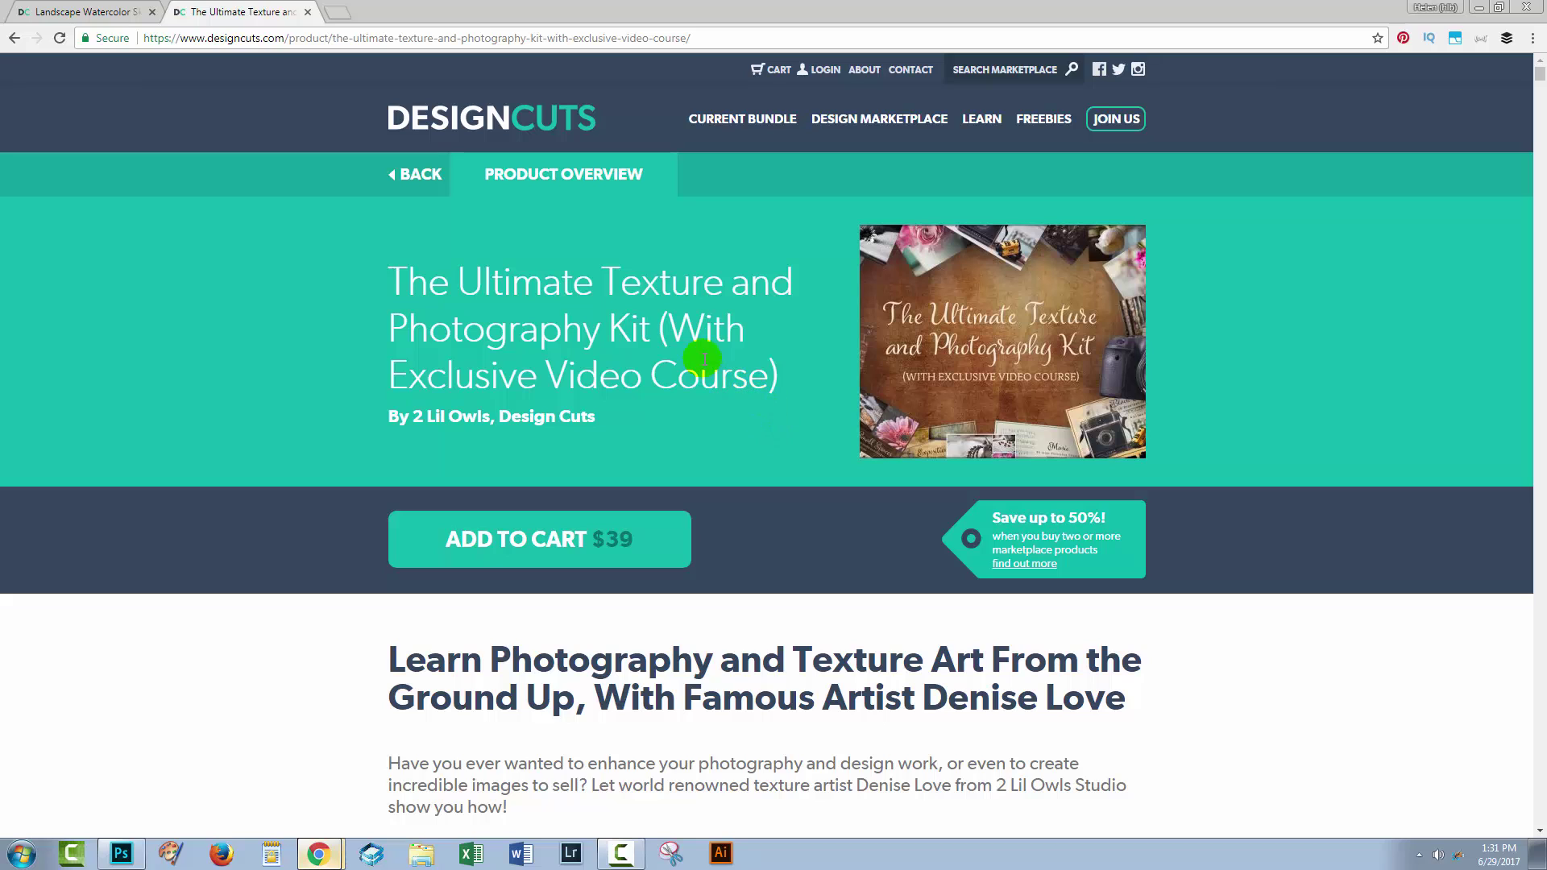
left_click(92, 15)
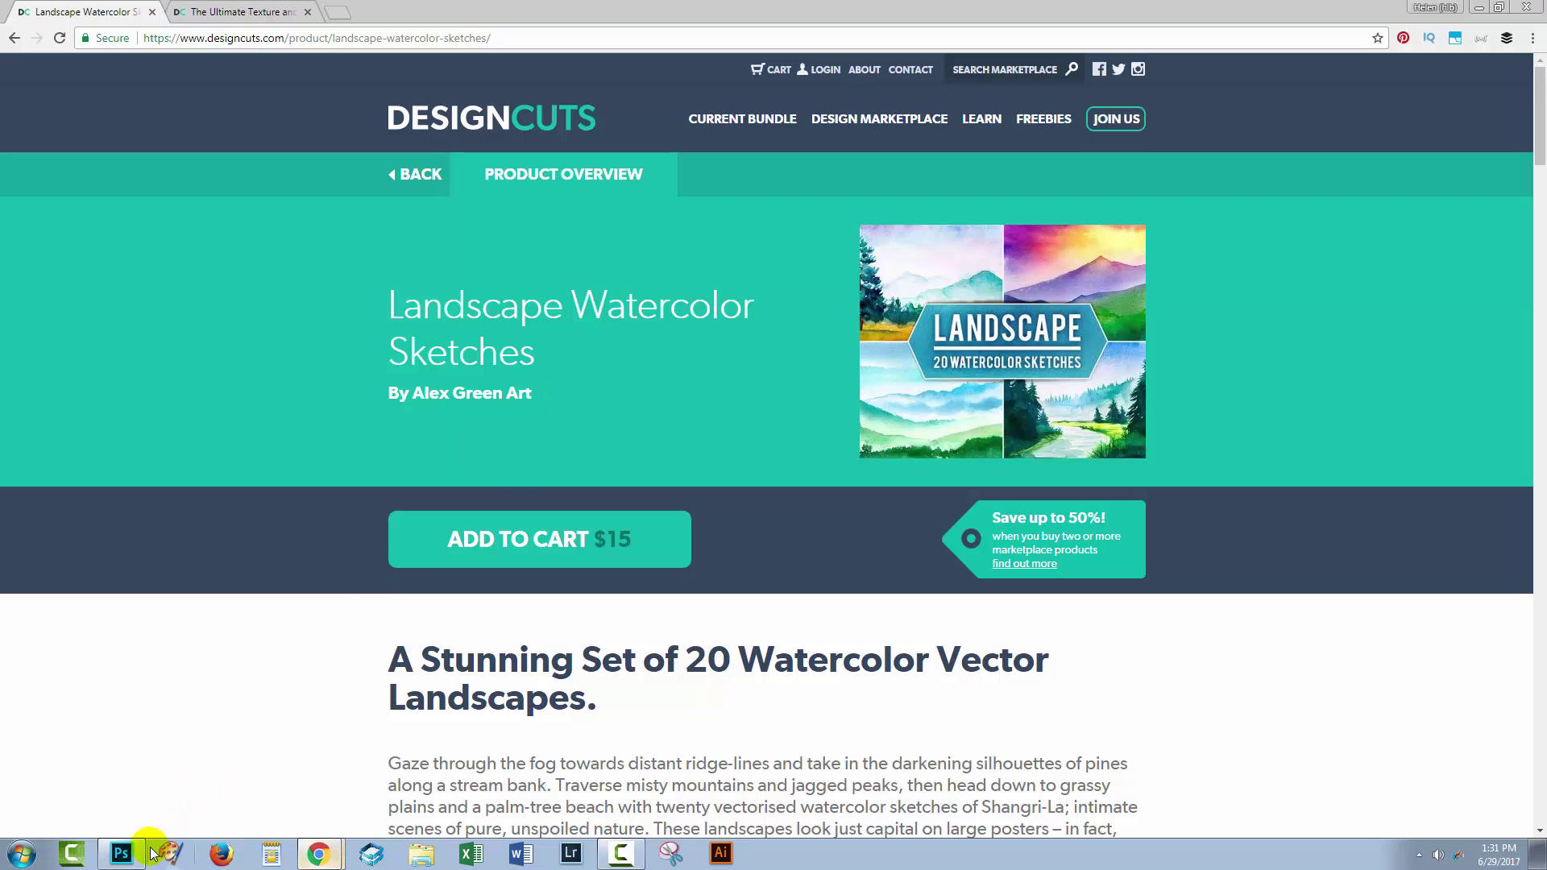
left_click(121, 855)
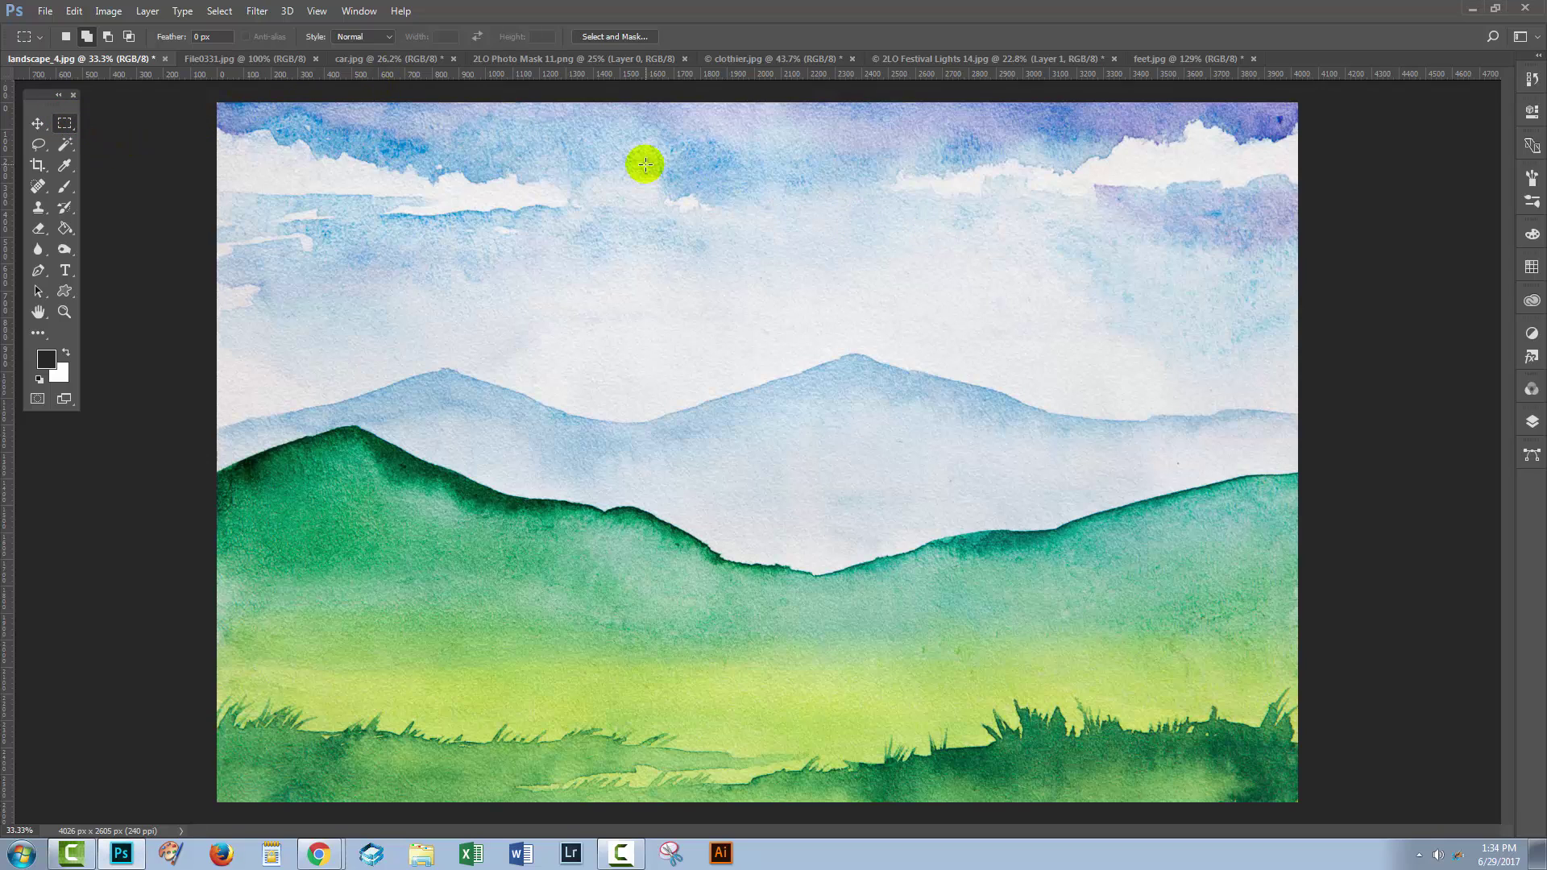
Select a tall rectangle on the right side, fill it with white, and deselect.
mouse_move(909, 136)
left_mouse_down()
mouse_move(1305, 704)
mouse_move(1256, 770)
left_mouse_up()
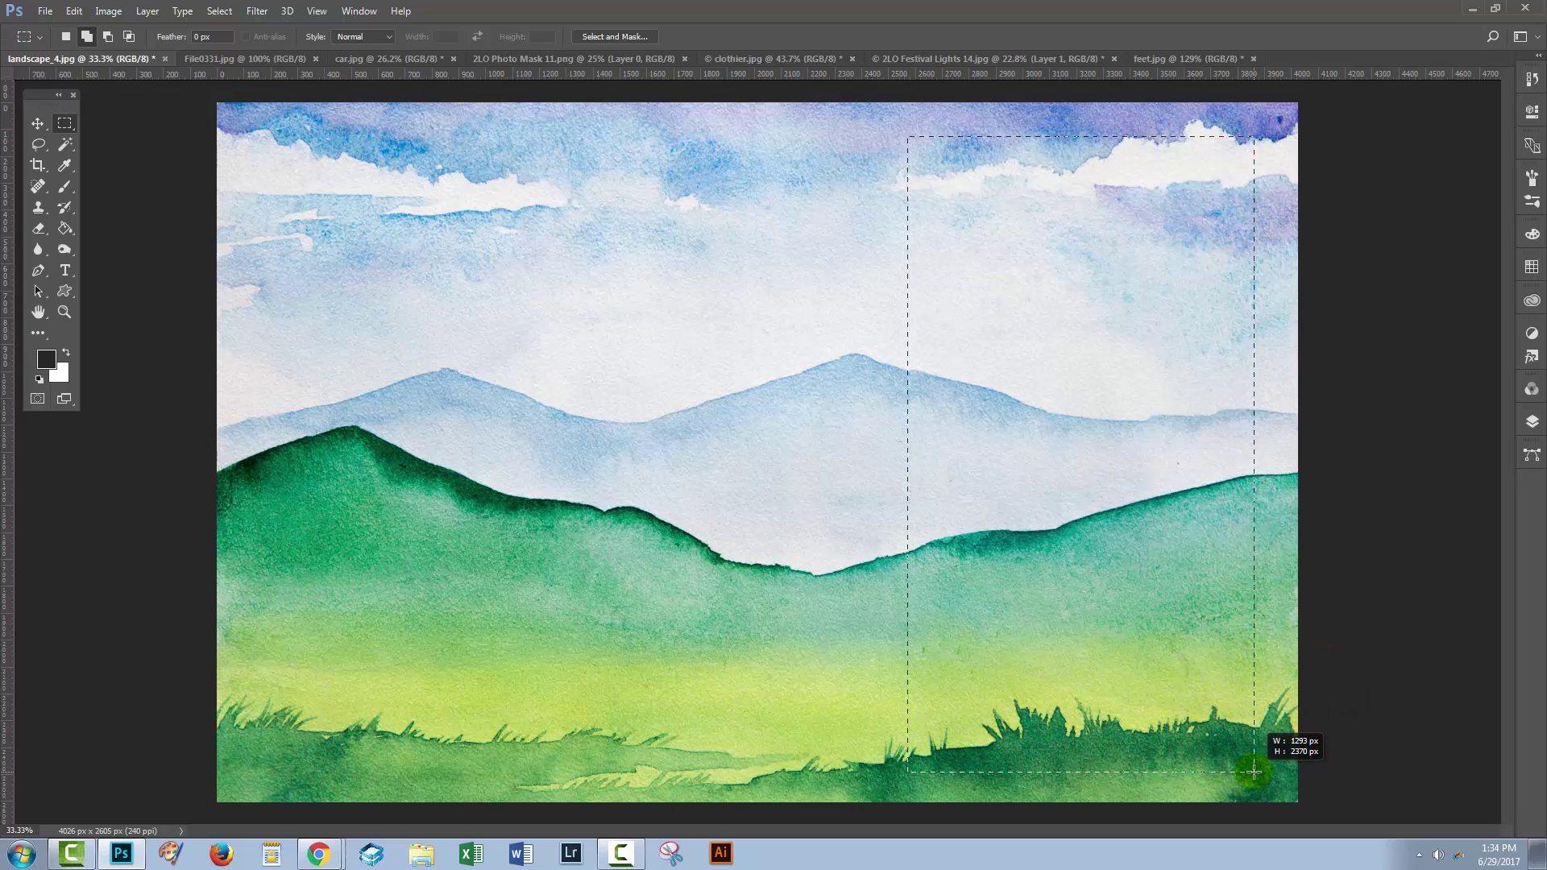
left_click_drag(1255, 771, 1254, 771)
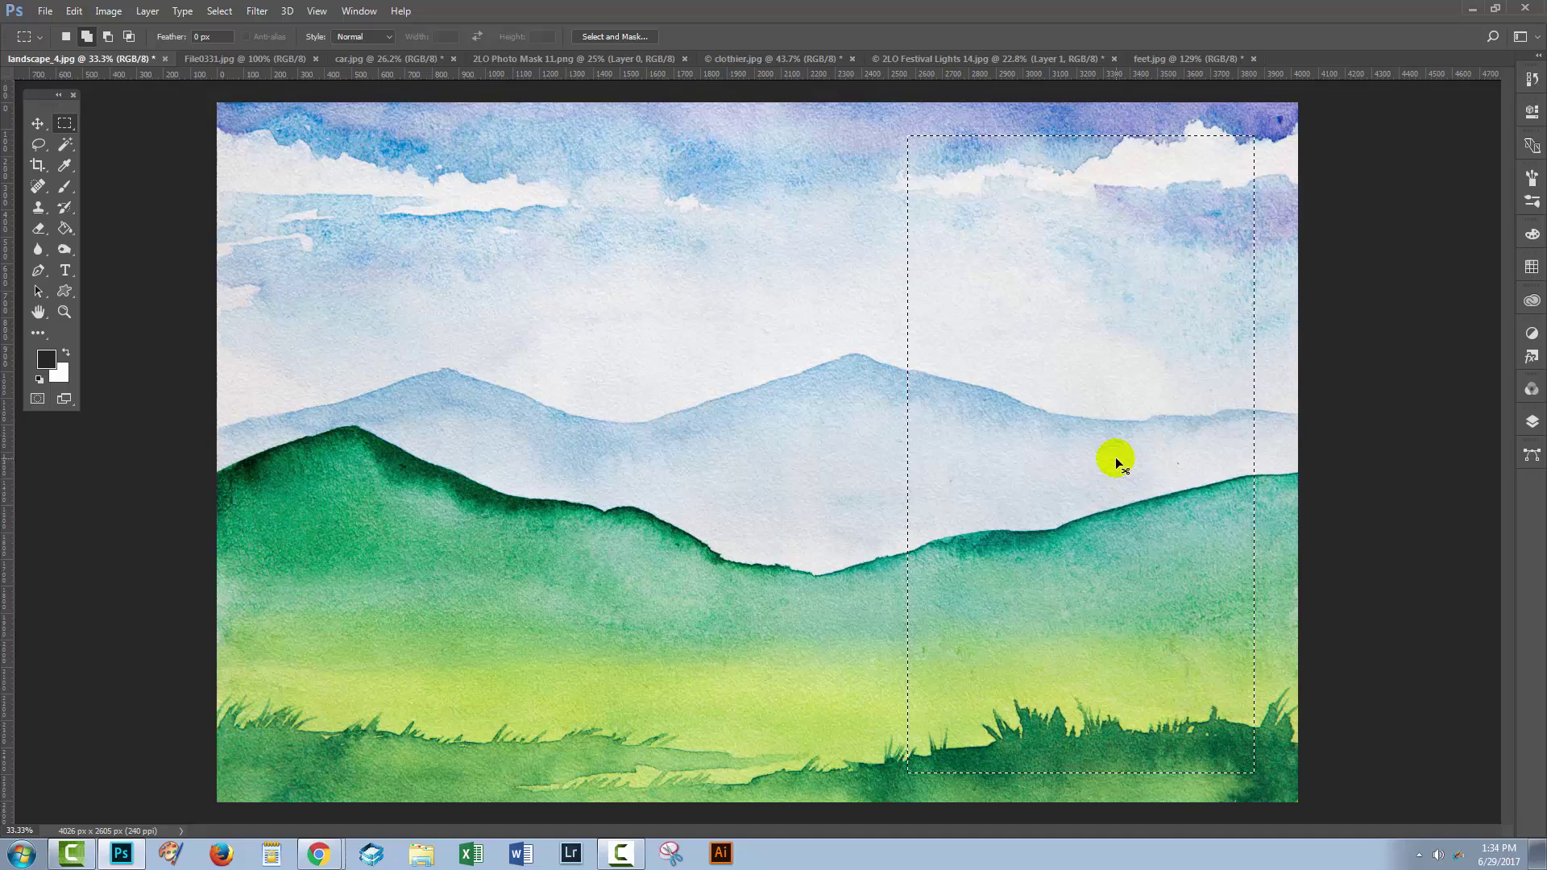
key("Delete")
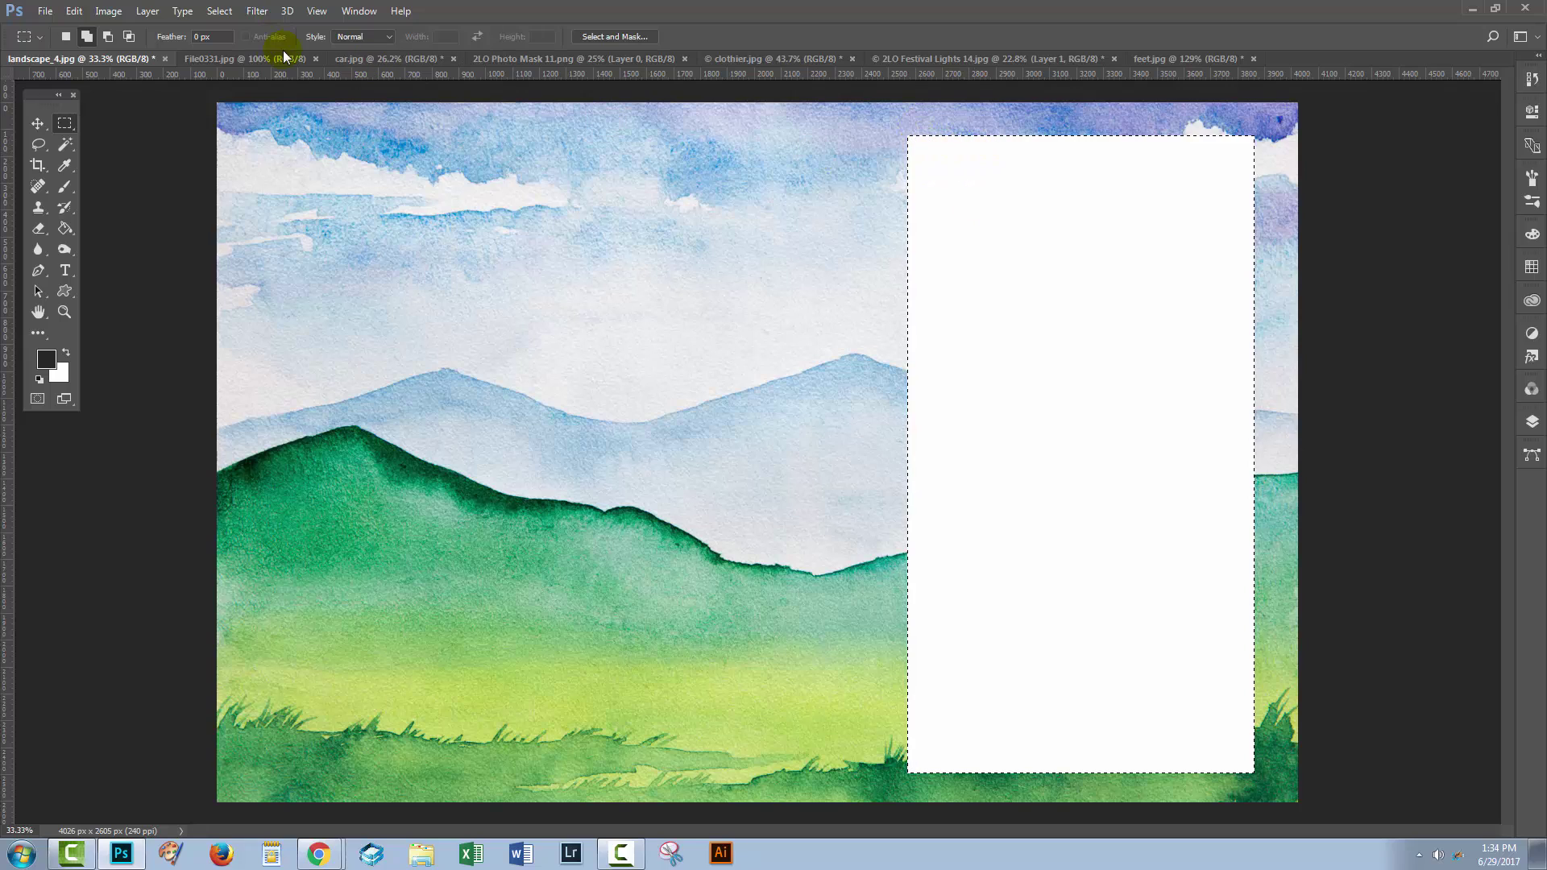
left_click(219, 11)
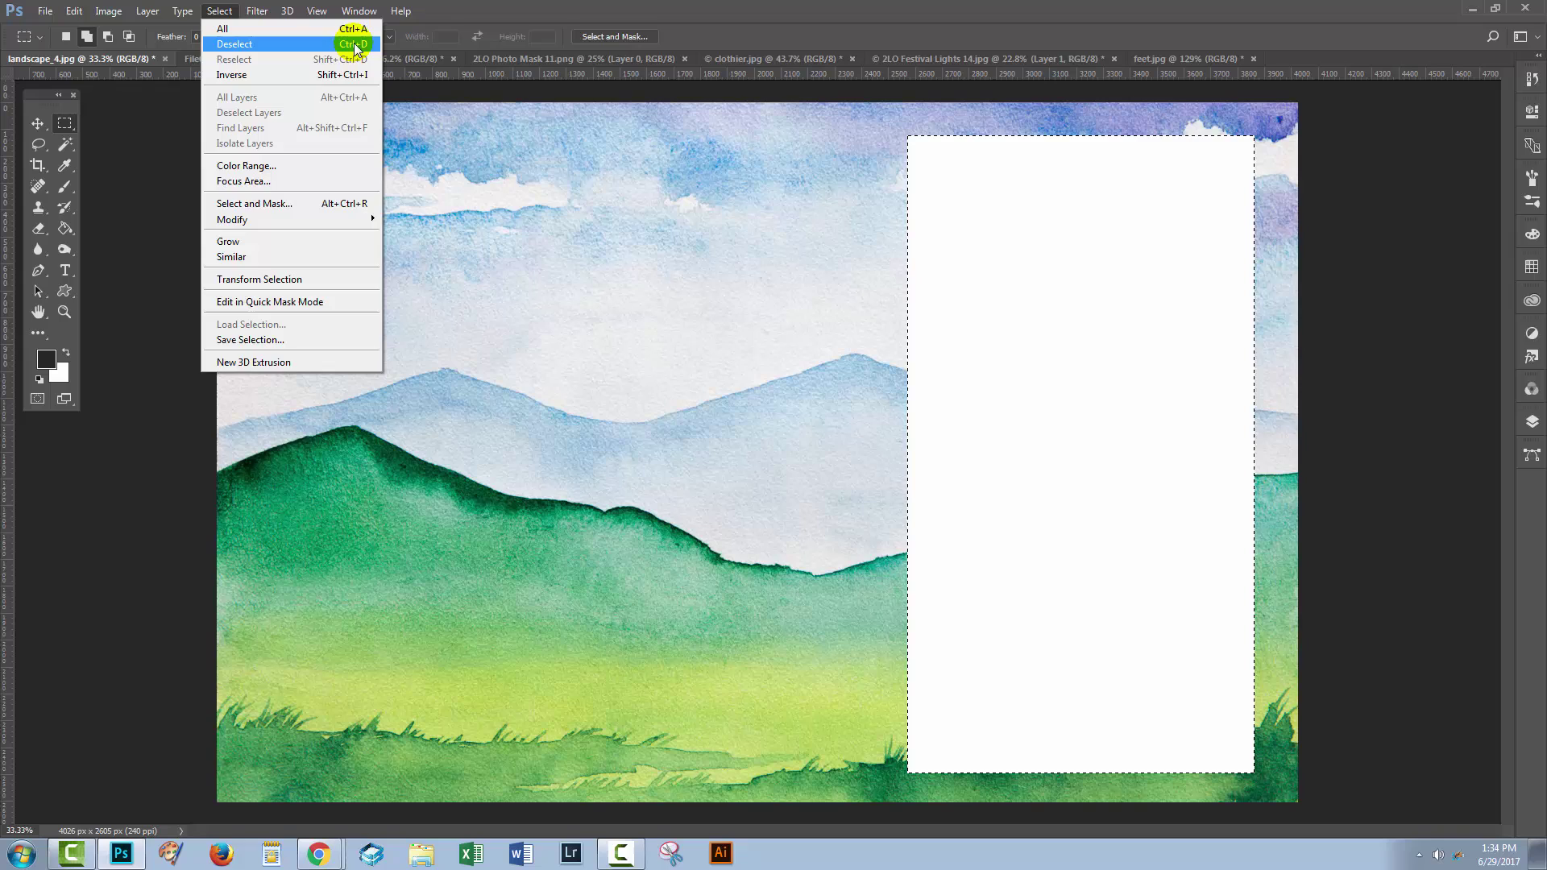
left_click(358, 45)
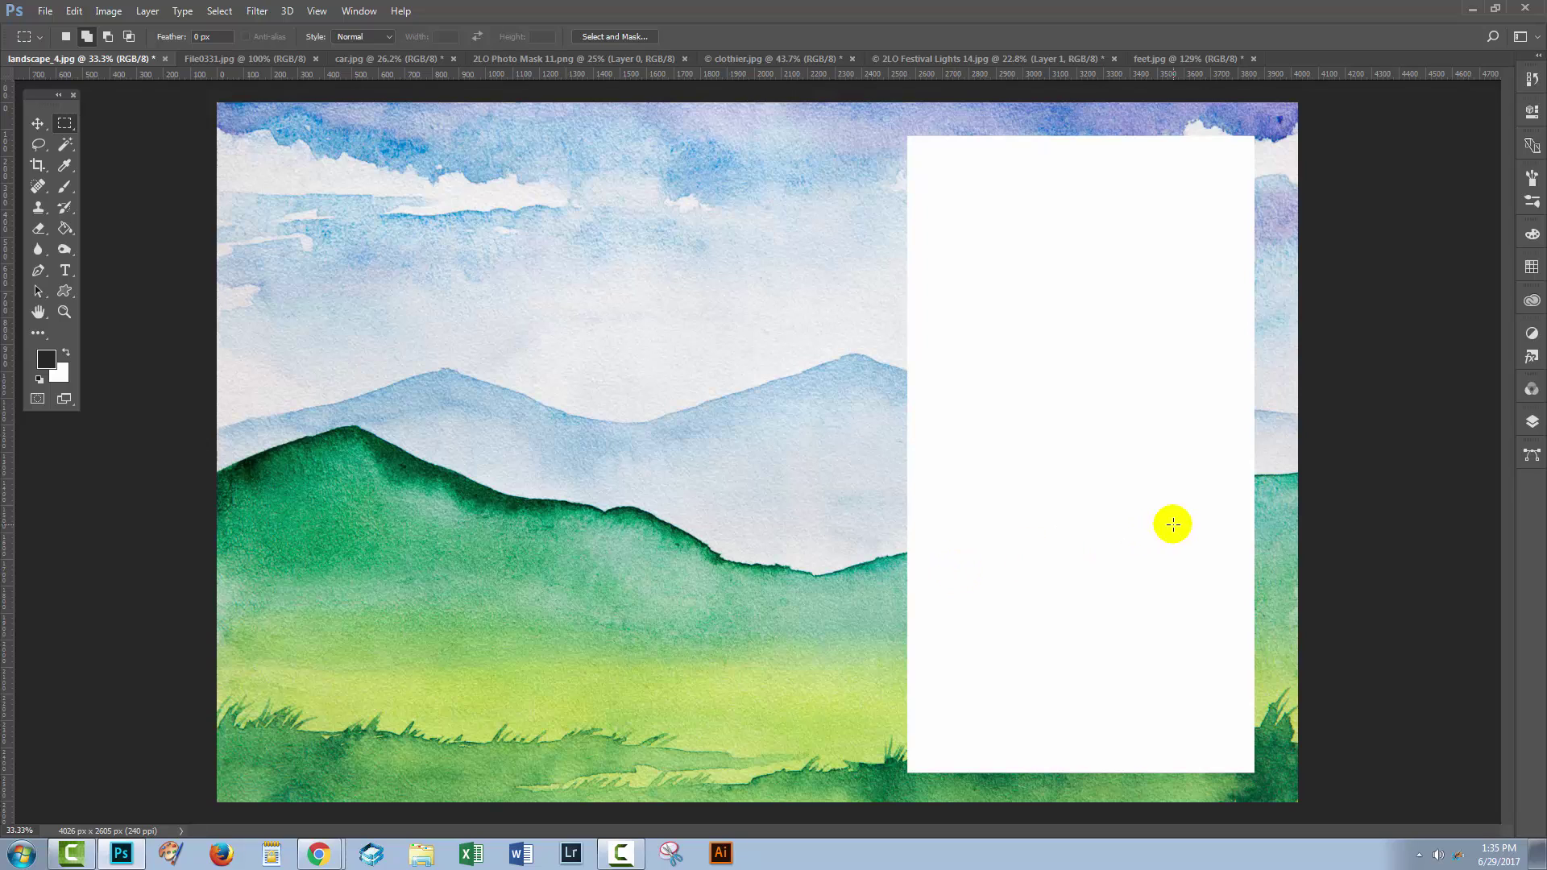
Show and enlarge the Layers panel, then undo the white fill and clear the selection.
left_click(1531, 422)
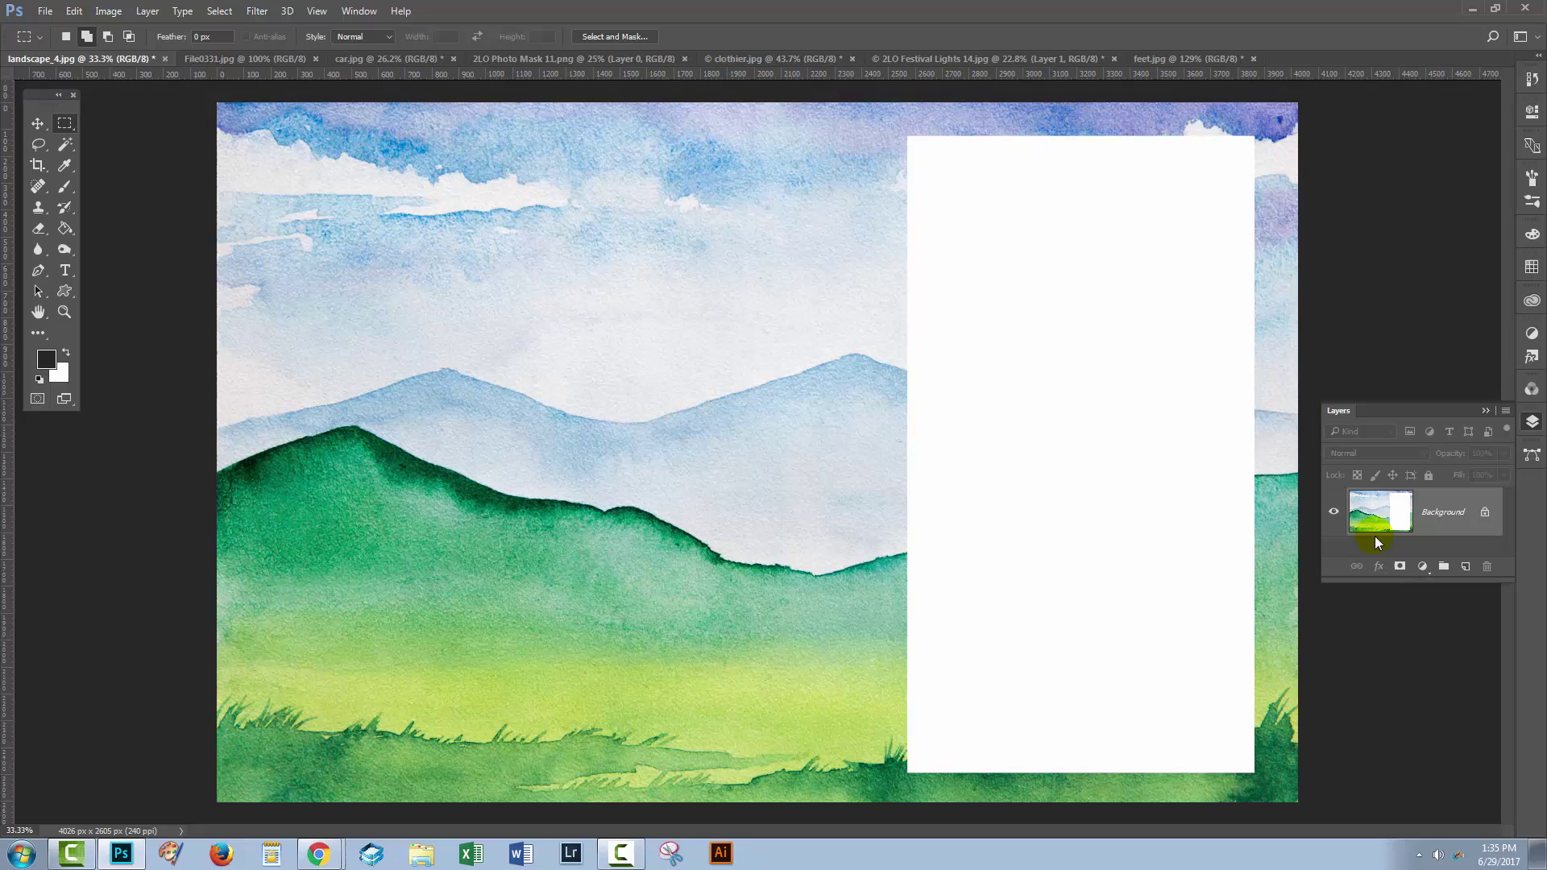
left_click_drag(1317, 580, 1233, 679)
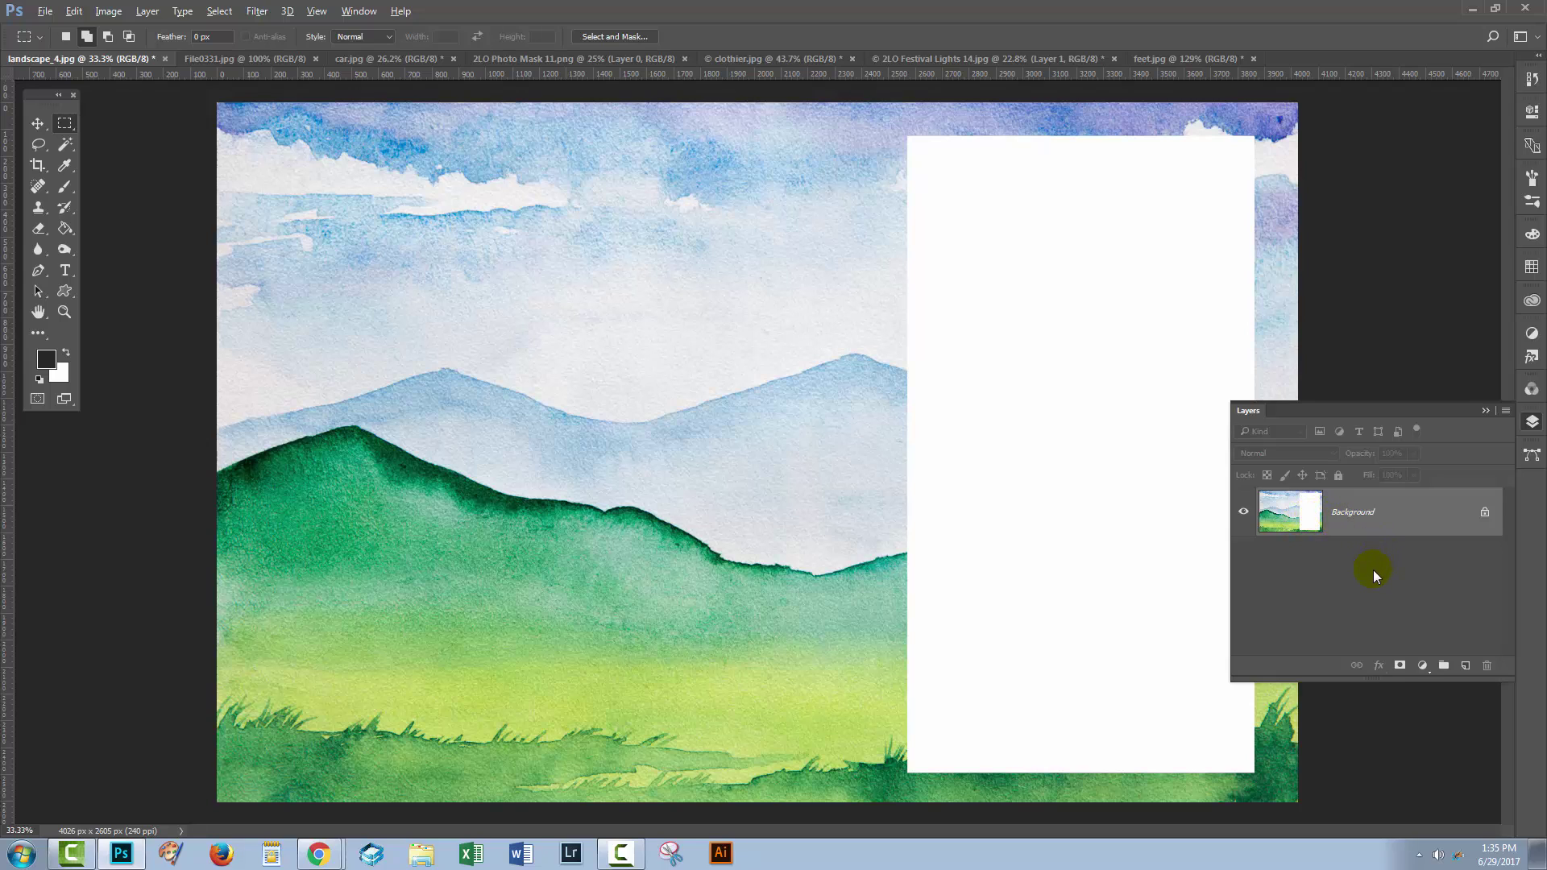
key("ctrl+z")
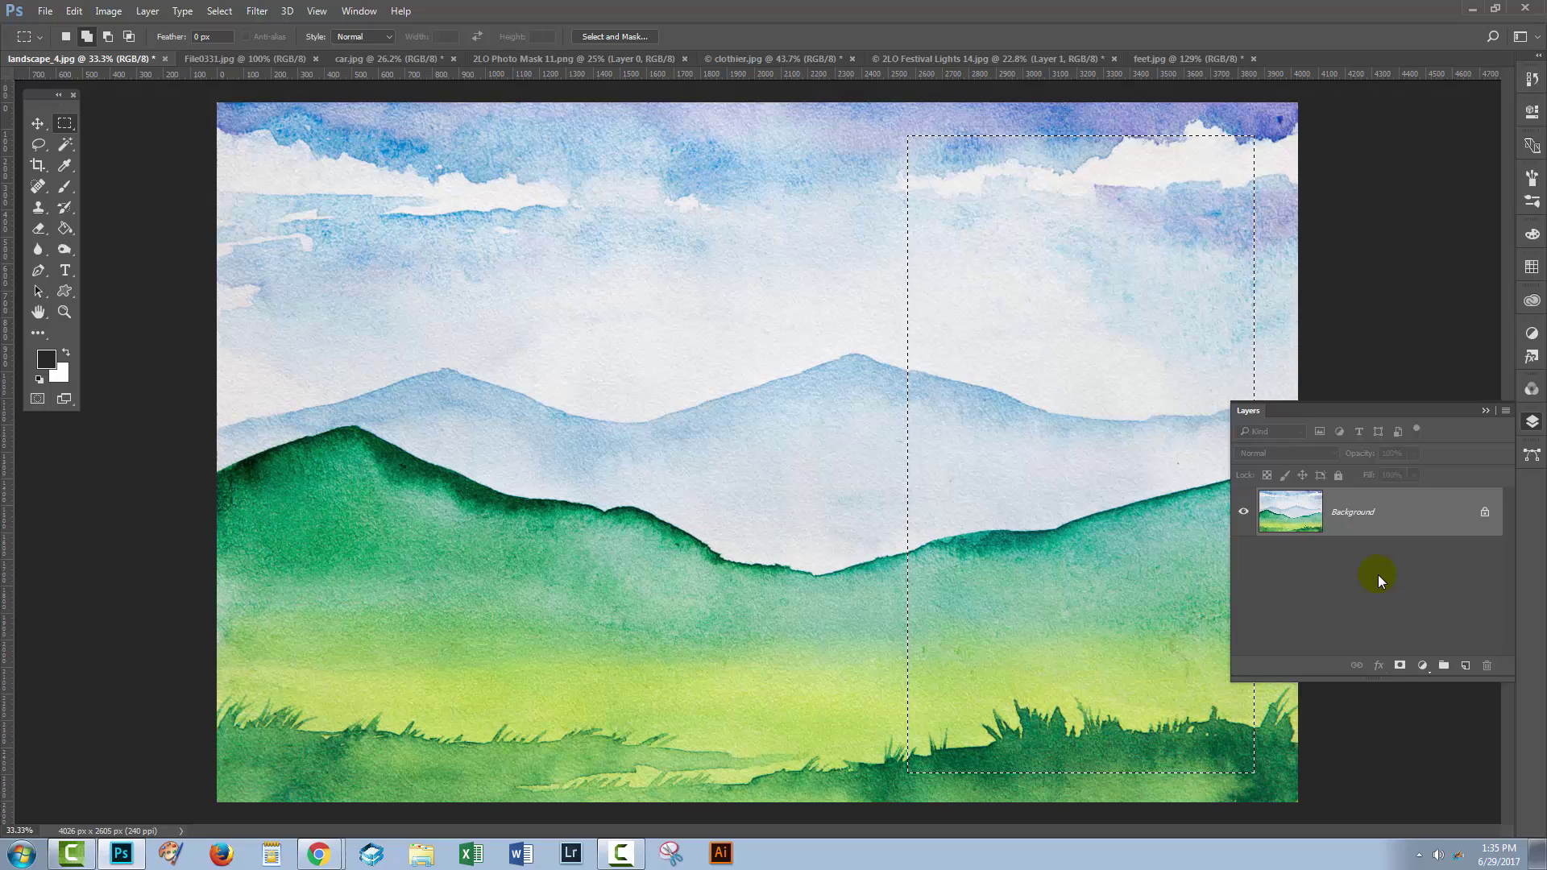
key("ctrl+d")
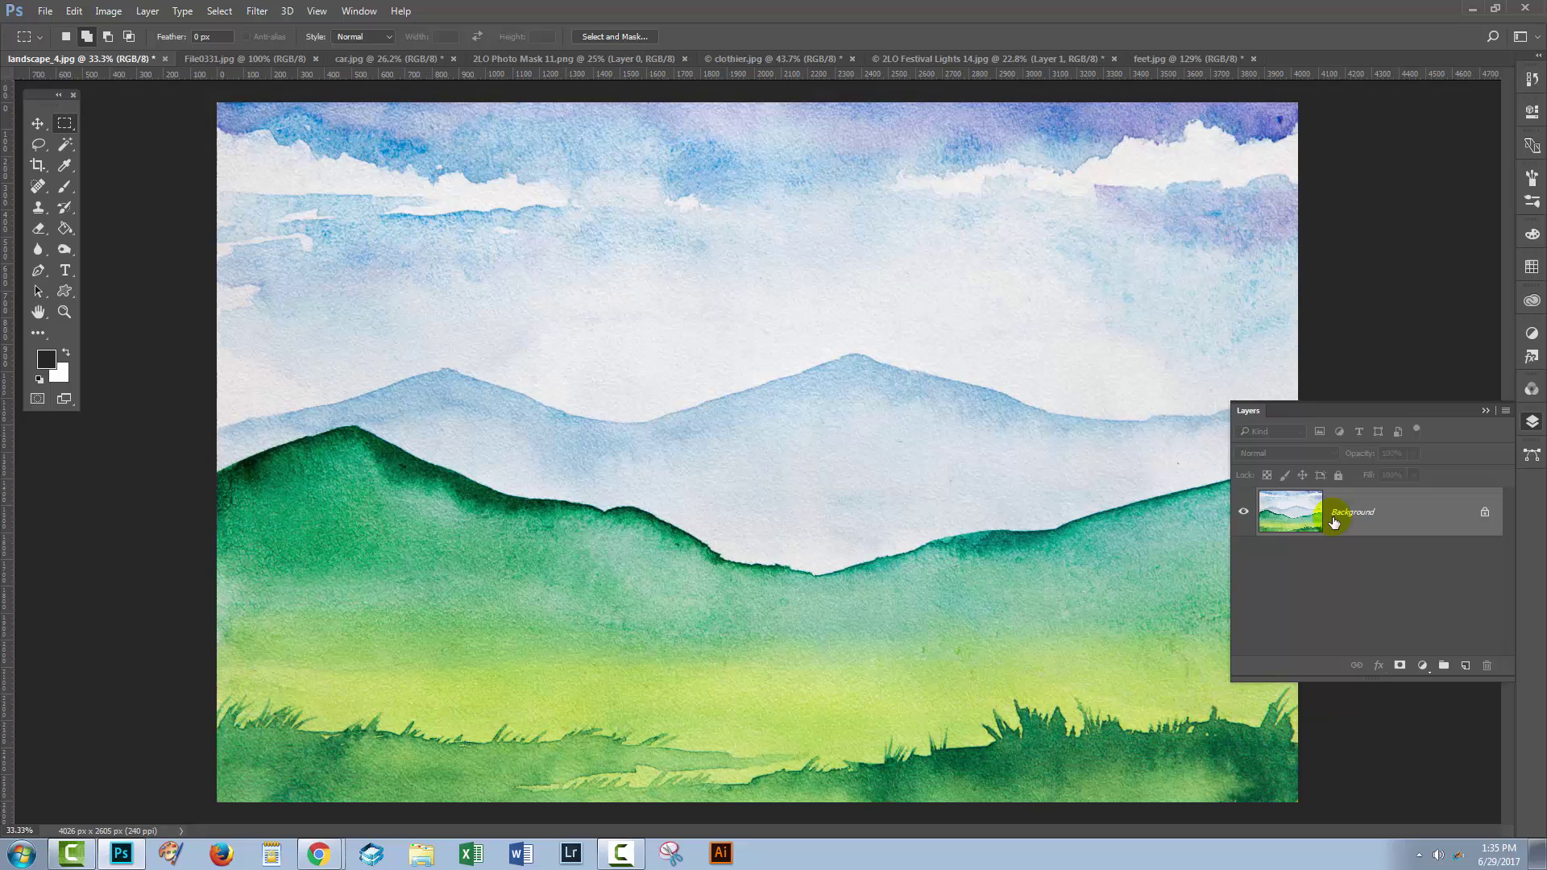
Add a new empty Layer 1 above the Background.
left_click(1465, 665)
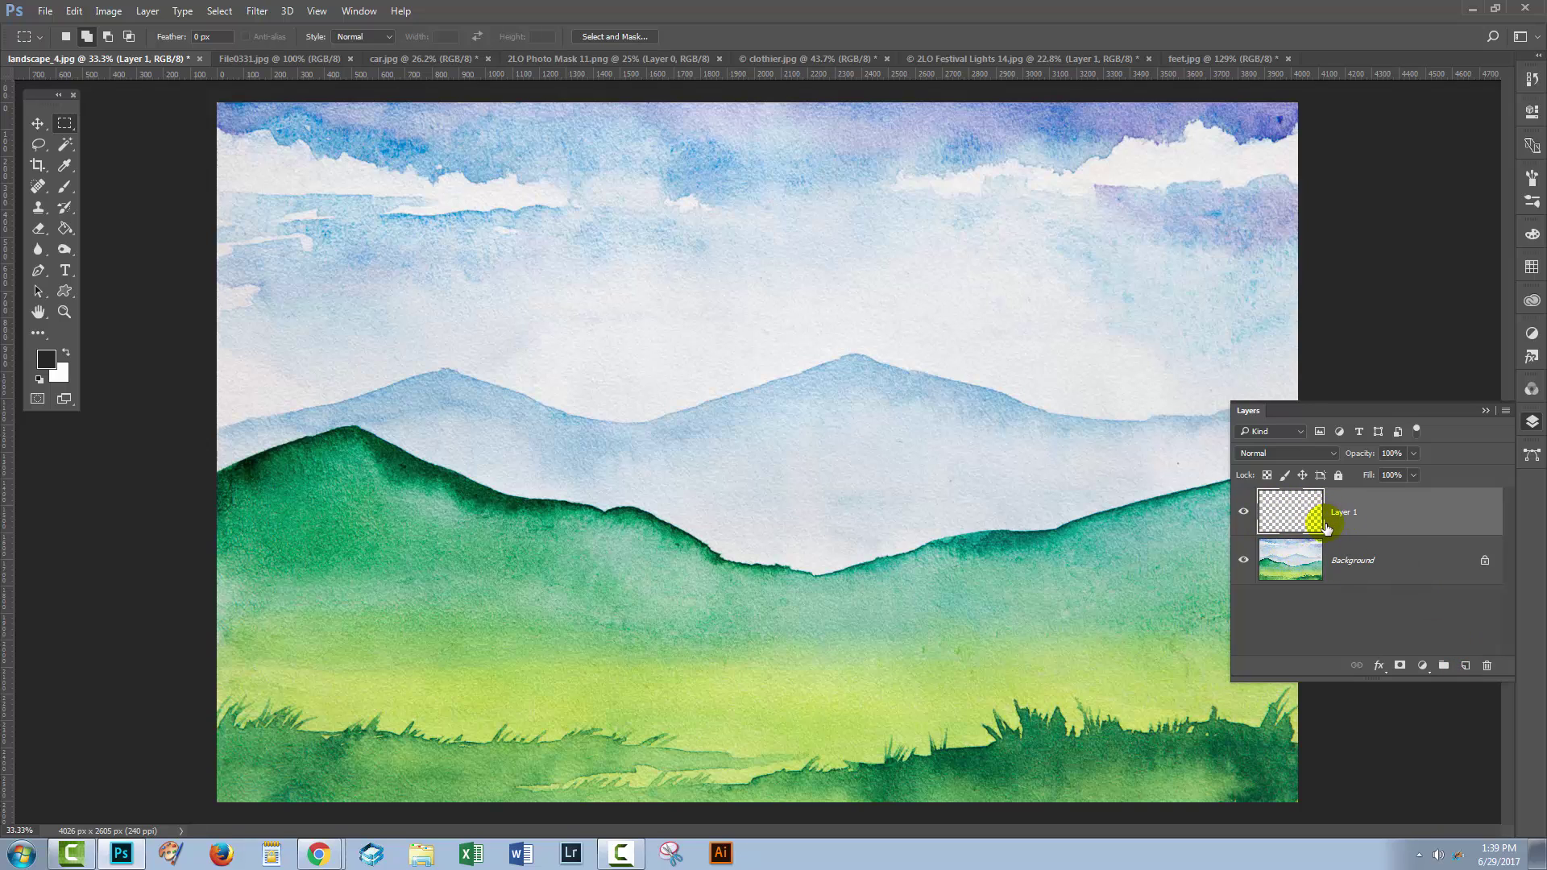
left_click(148, 11)
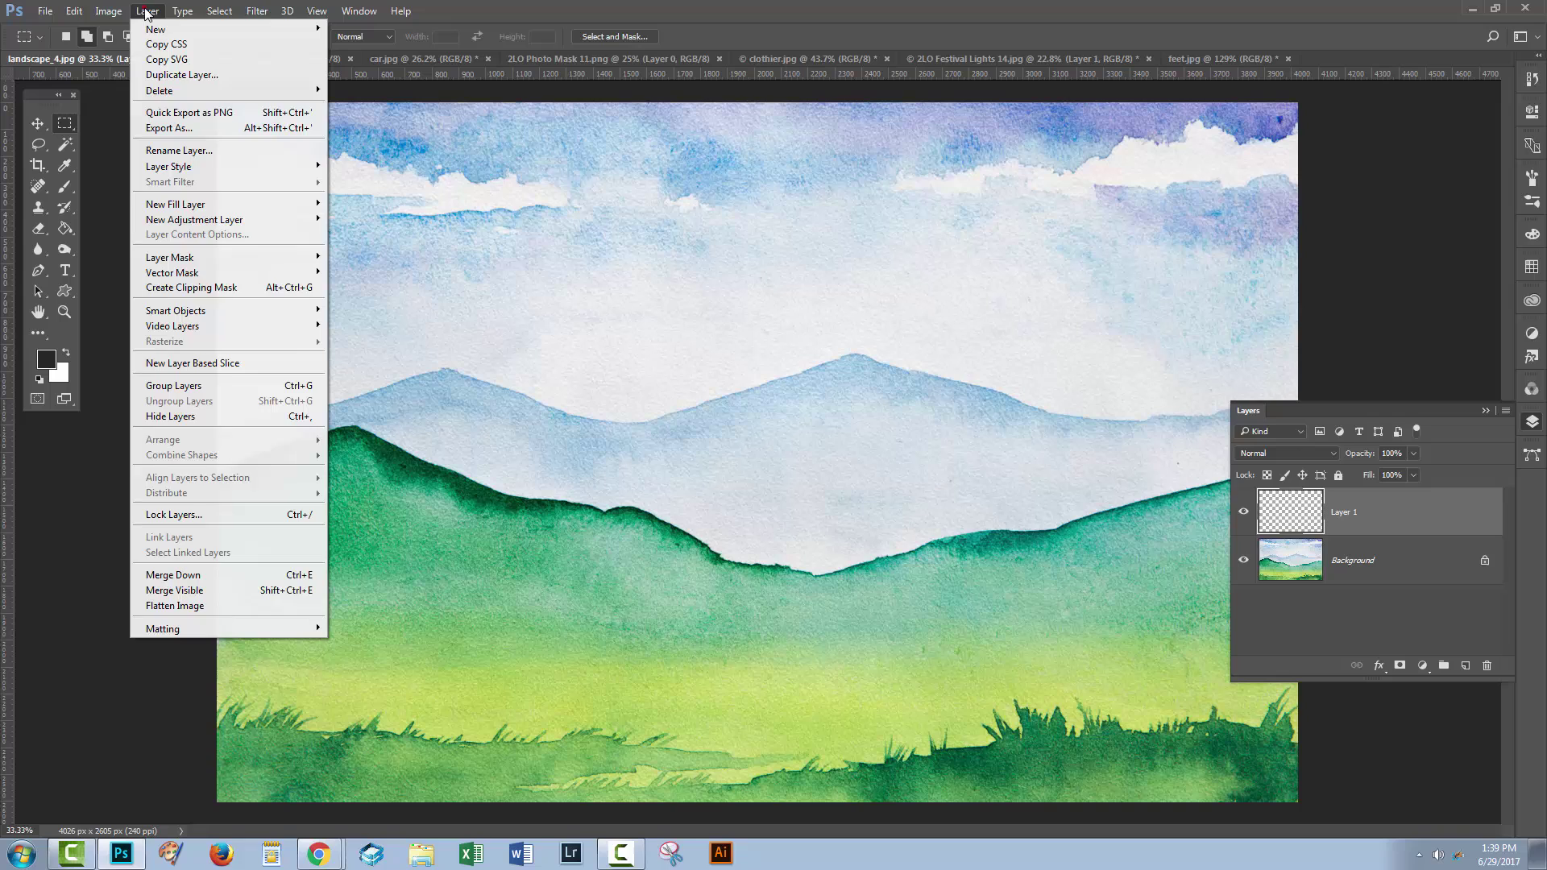
mouse_move(169, 28)
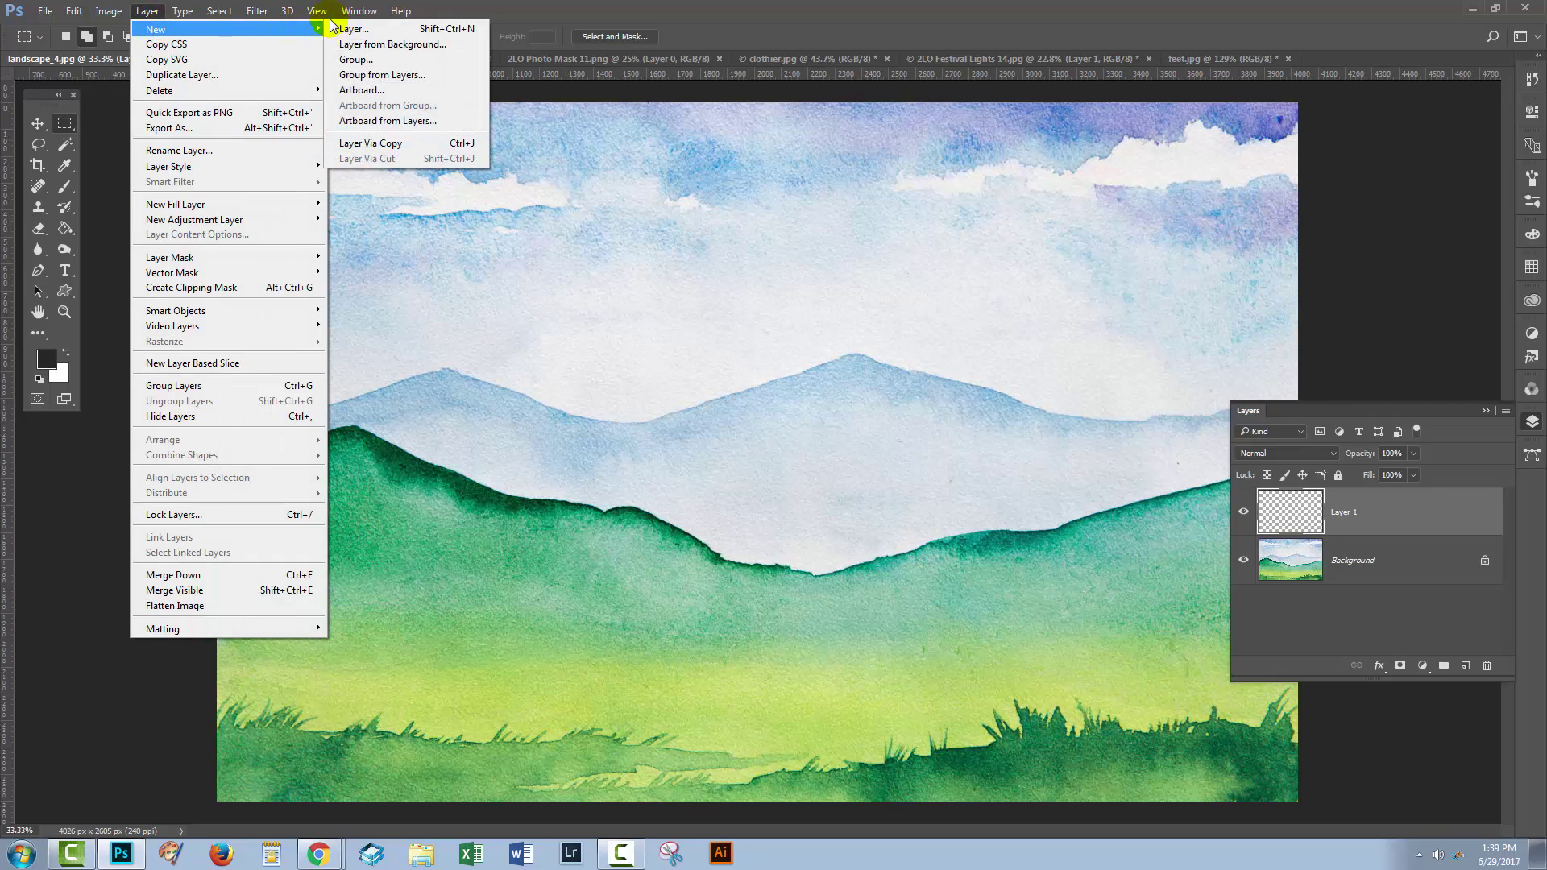
left_click(1279, 510)
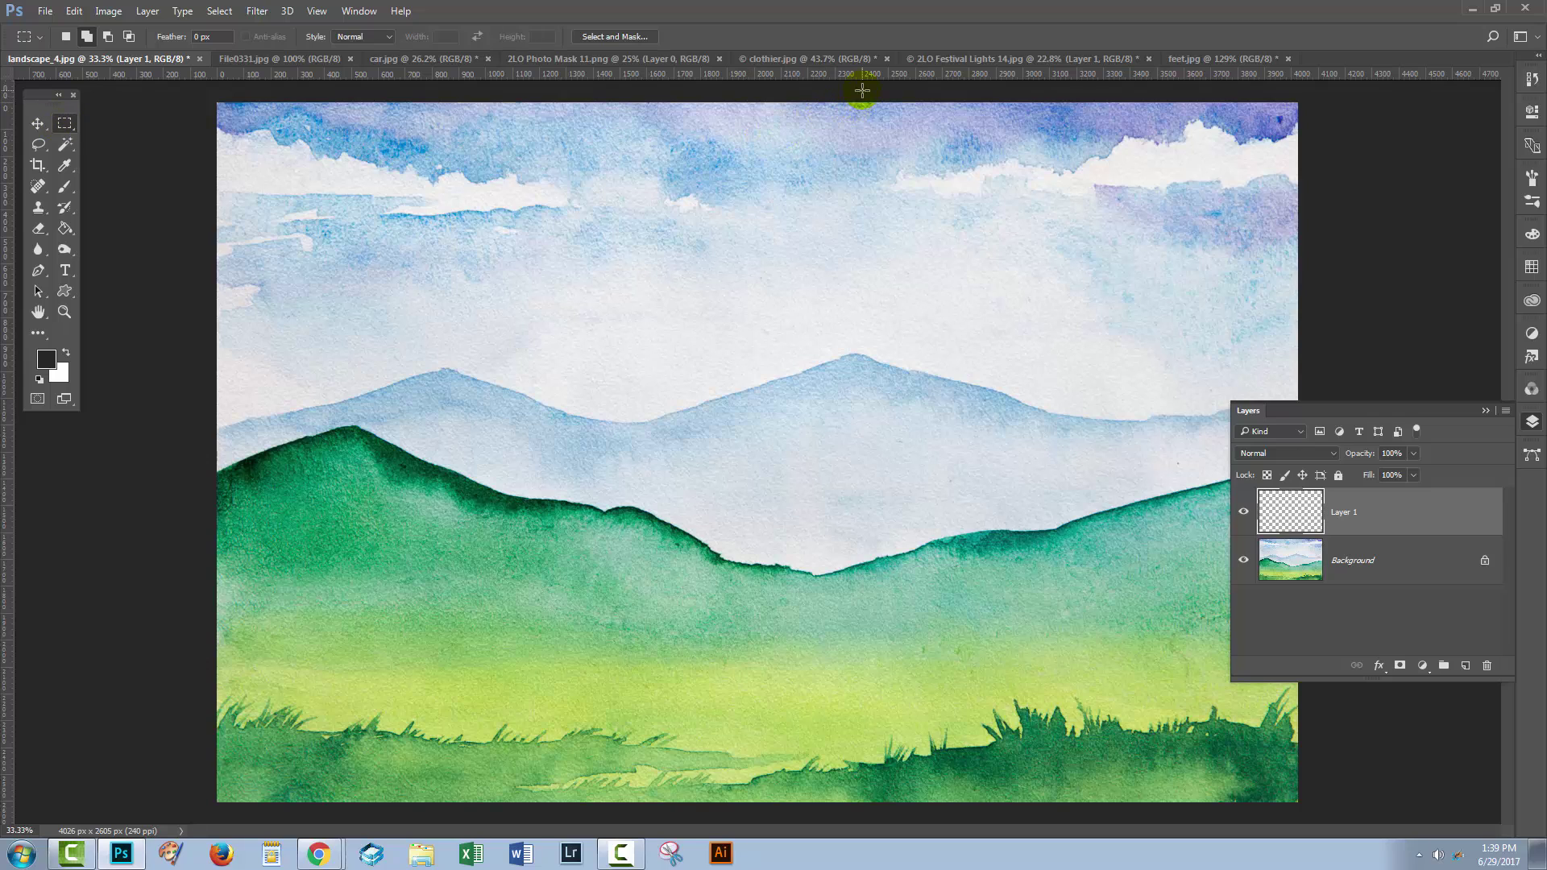
Fill a tall right-side rectangle on Layer 1 with white, deselect, and check its visibility.
mouse_move(867, 134)
left_mouse_down()
mouse_move(973, 164)
mouse_move(1262, 764)
left_mouse_up()
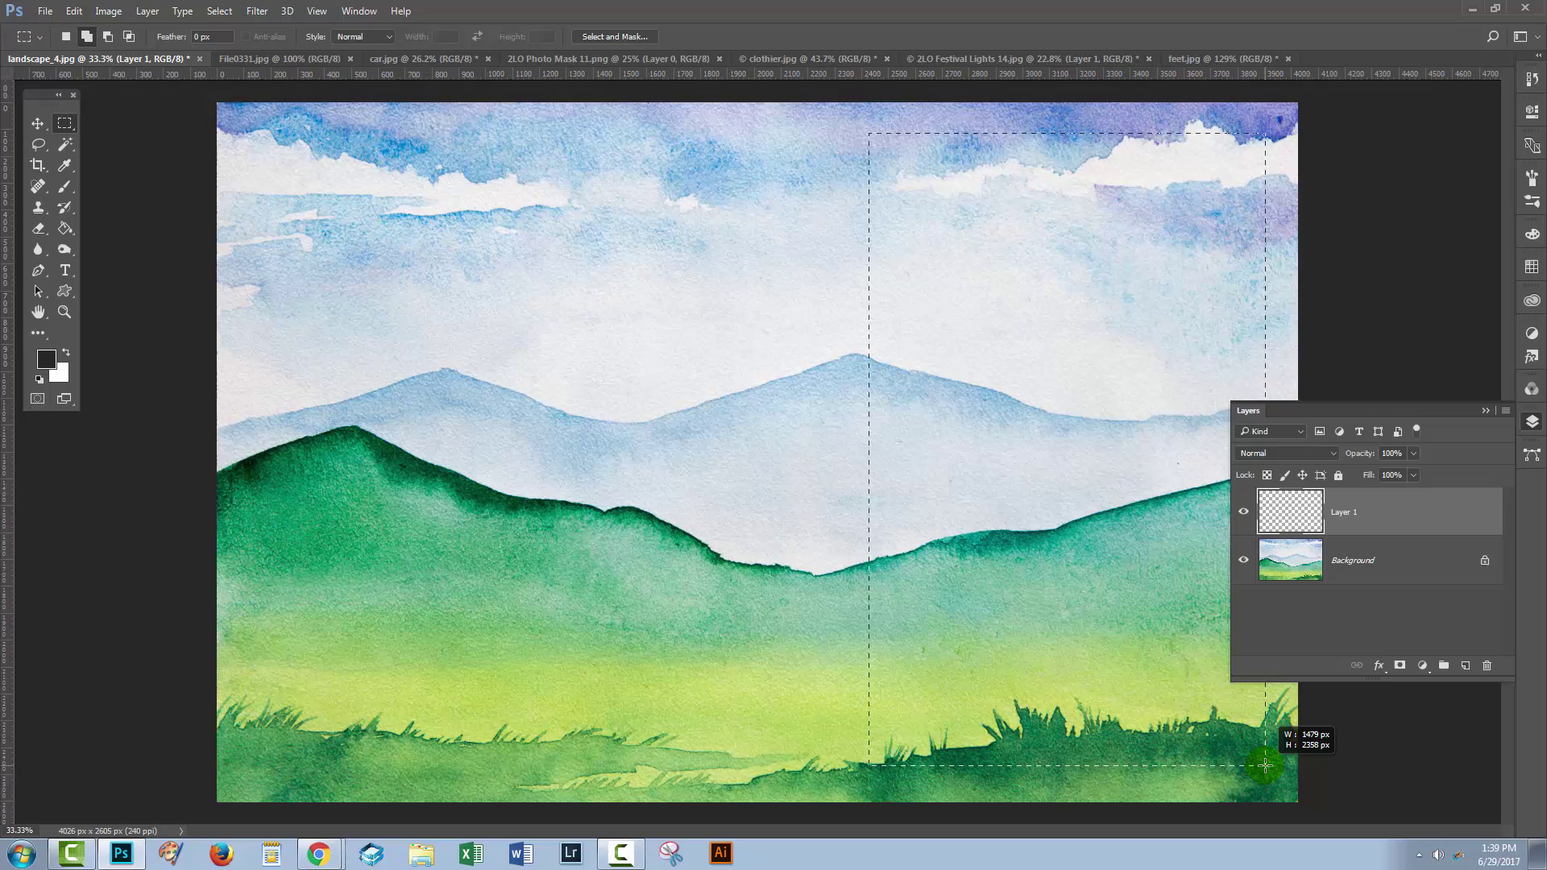
left_click_drag(1262, 764, 1265, 764)
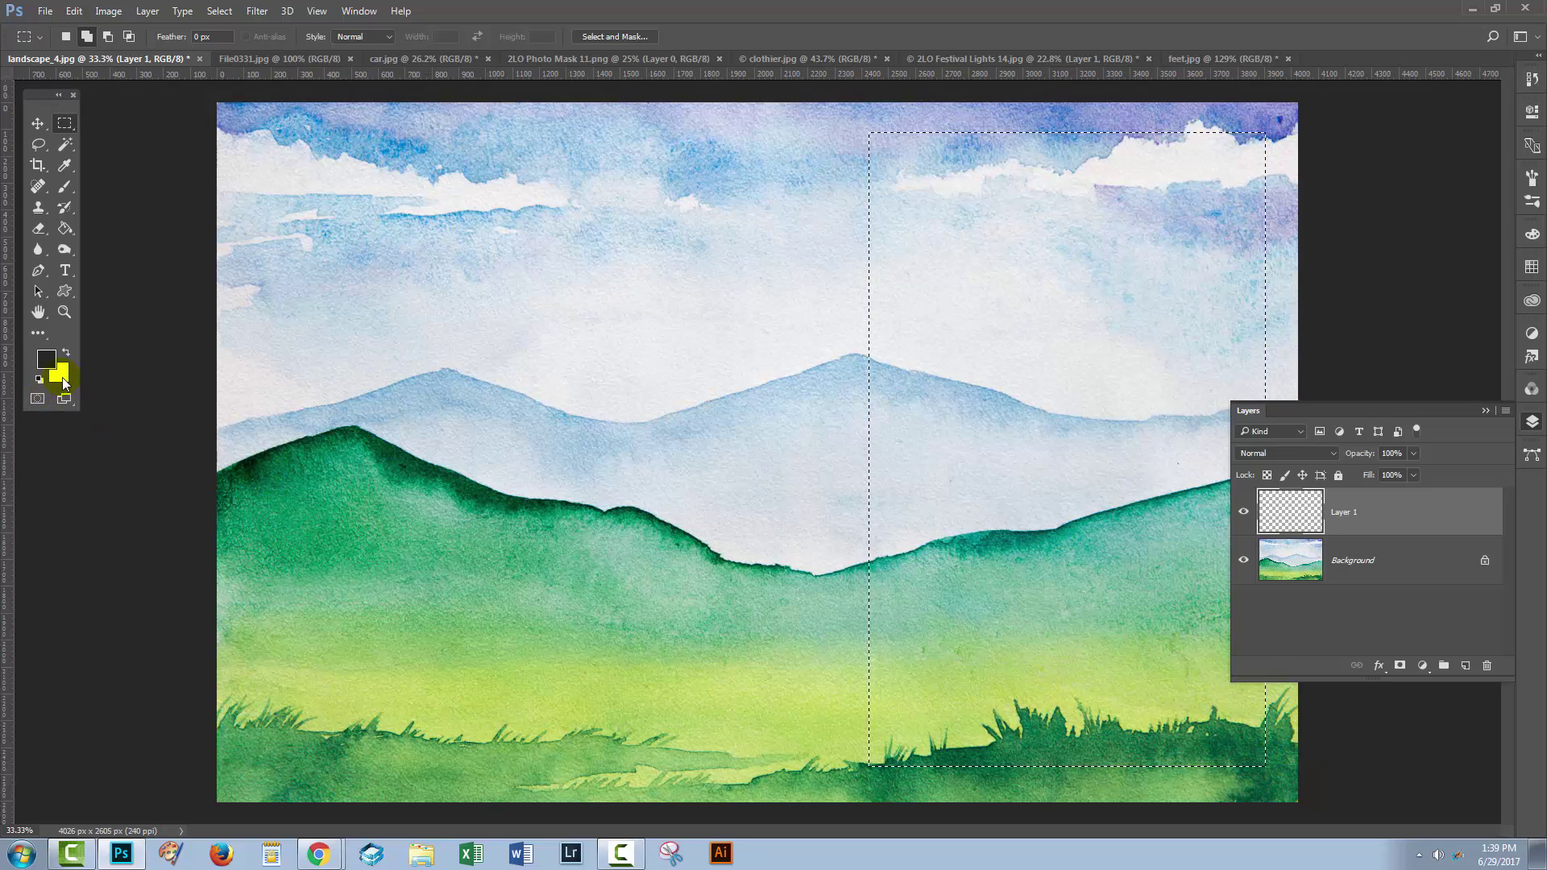
key("ctrl+BackSpace")
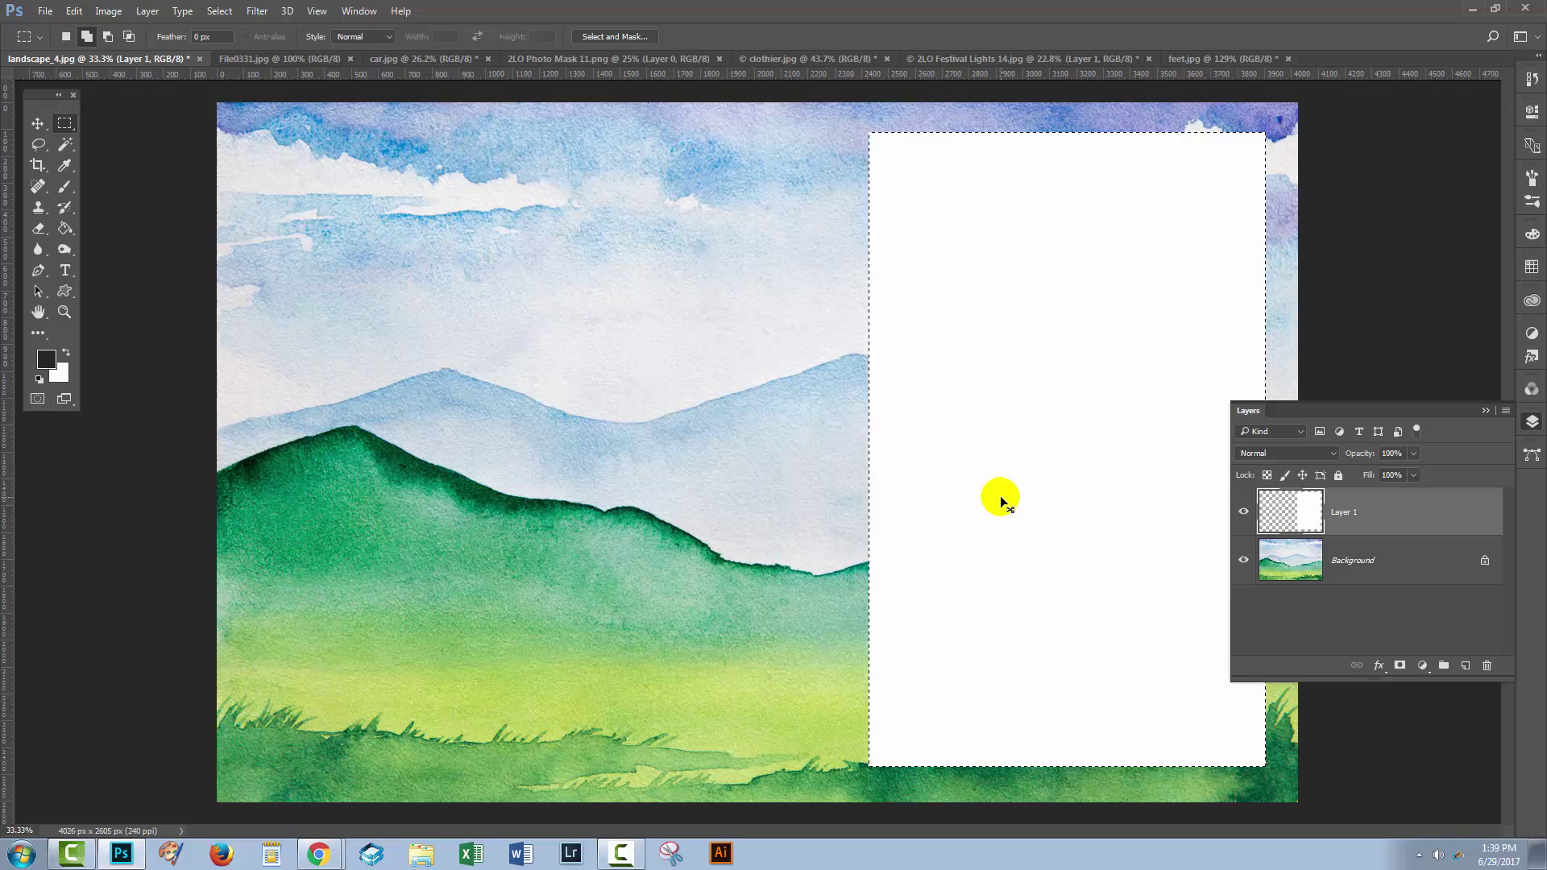
key("ctrl+d")
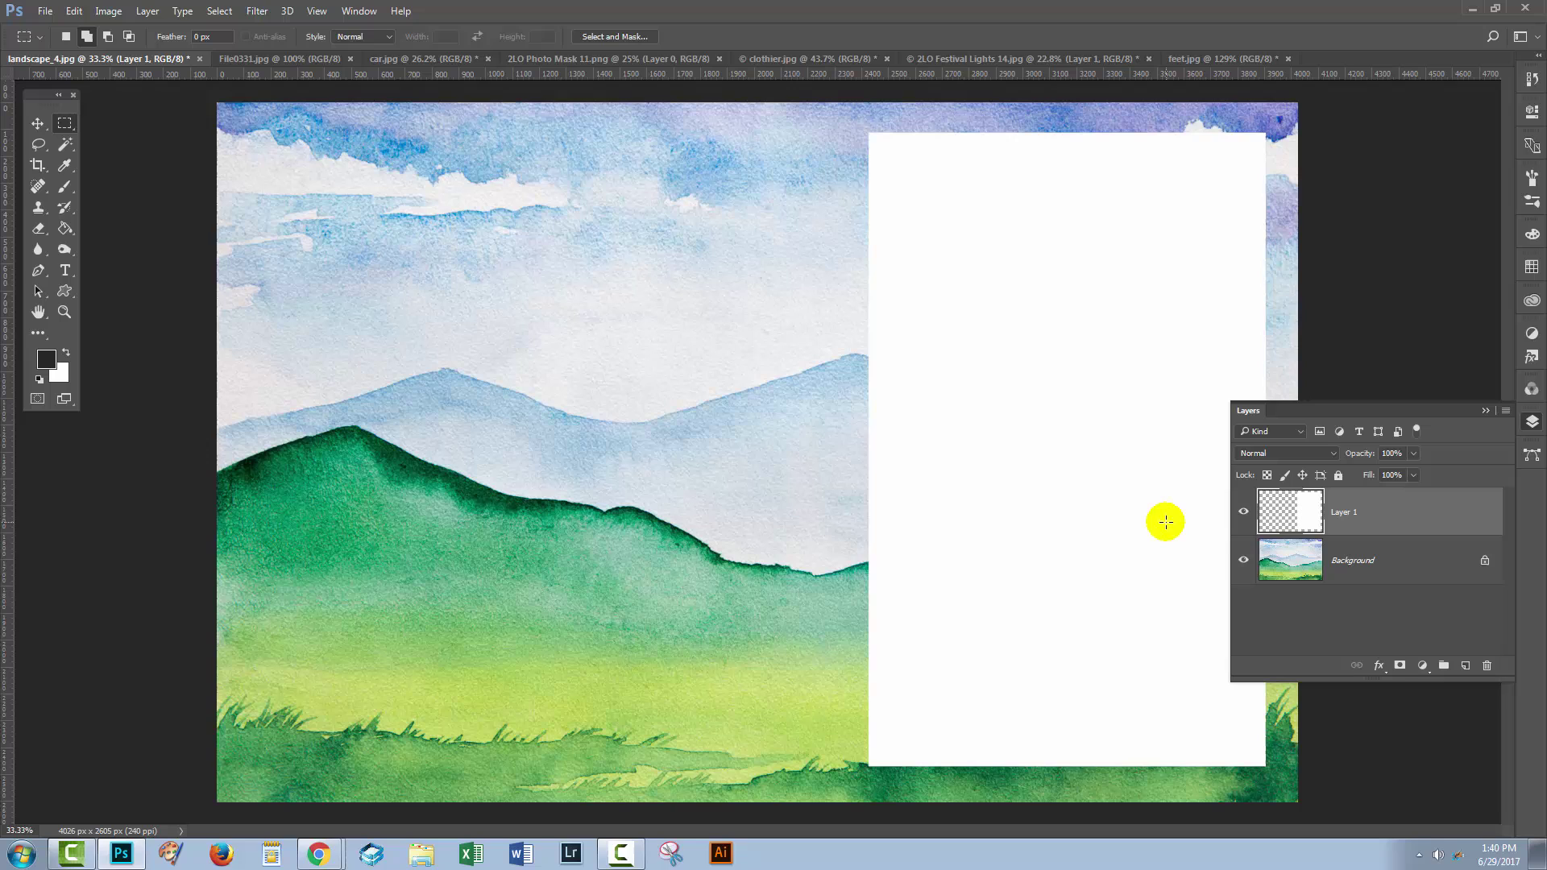
left_click(1242, 516)
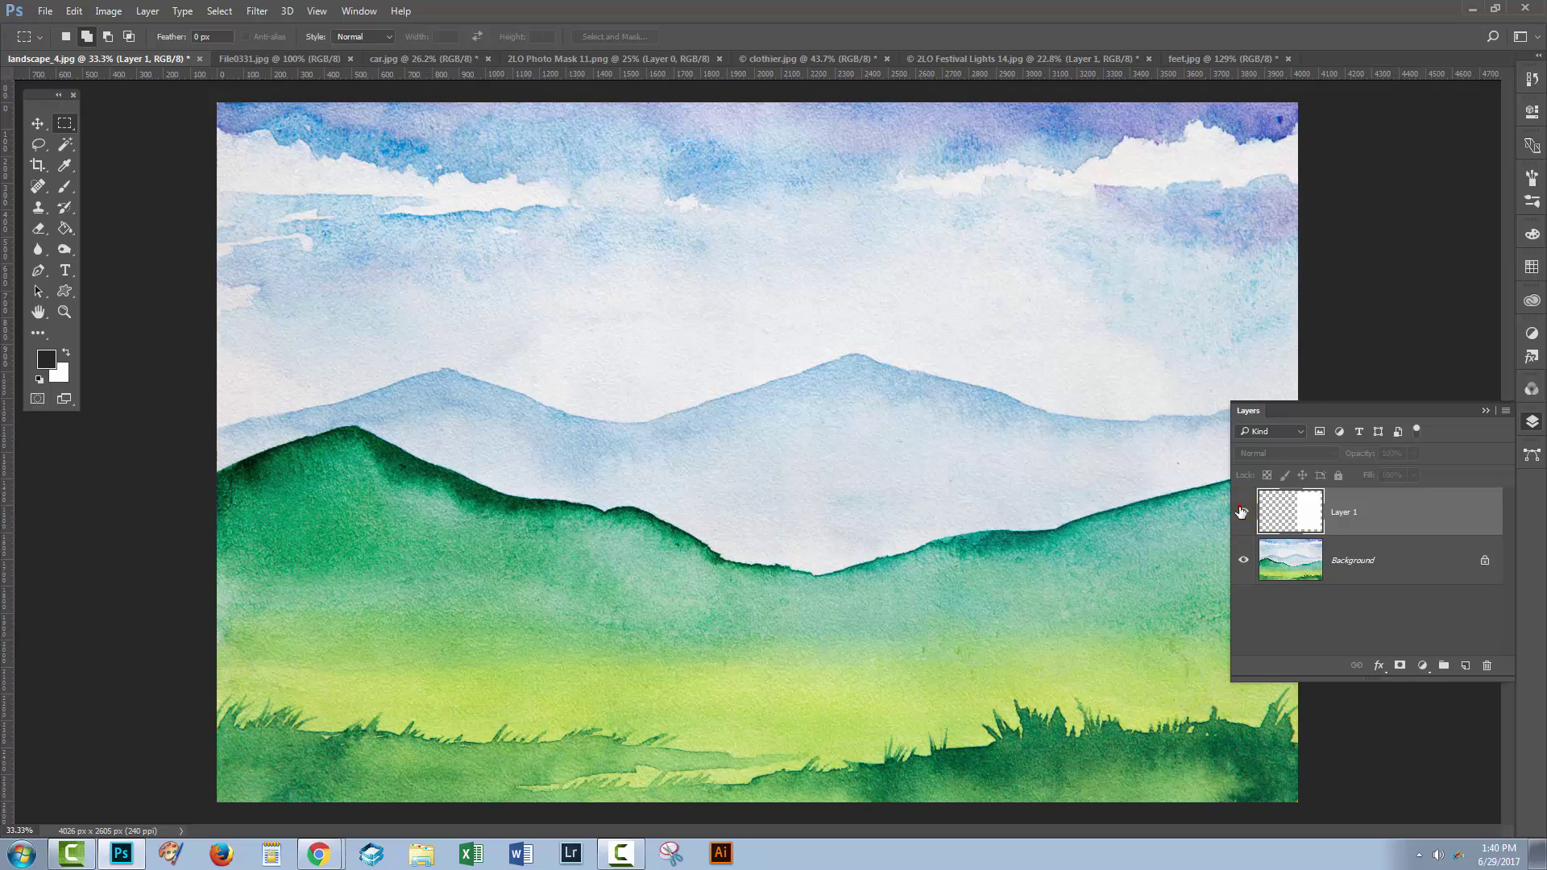
left_click(1242, 513)
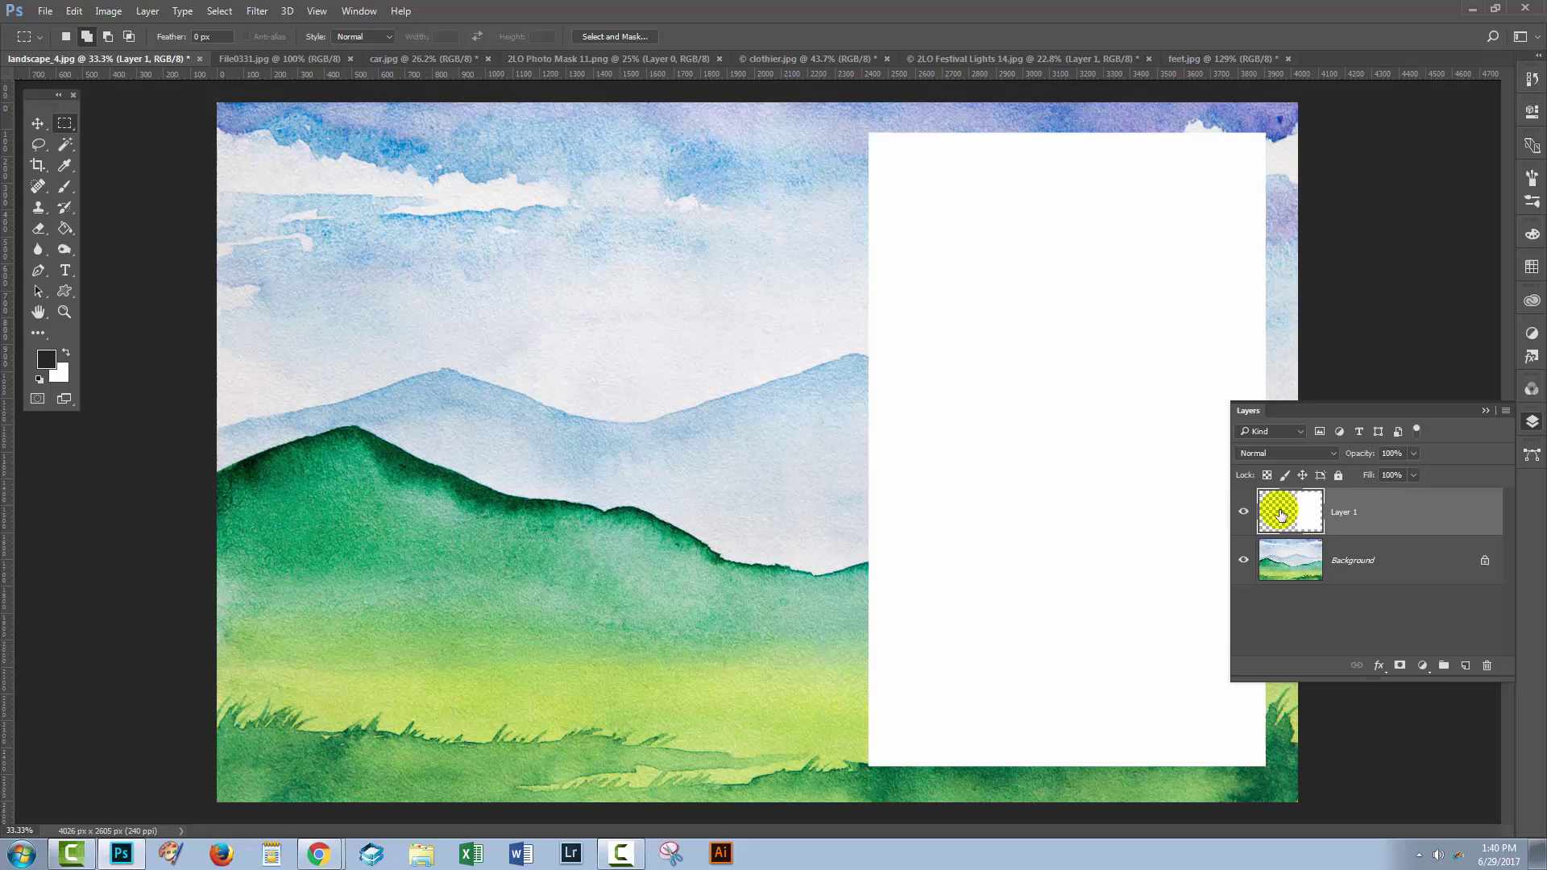
Lock Layer 1's transparent pixels and fill the rectangle with light blue sampled from the sky.
left_click_drag(1366, 454, 1341, 456)
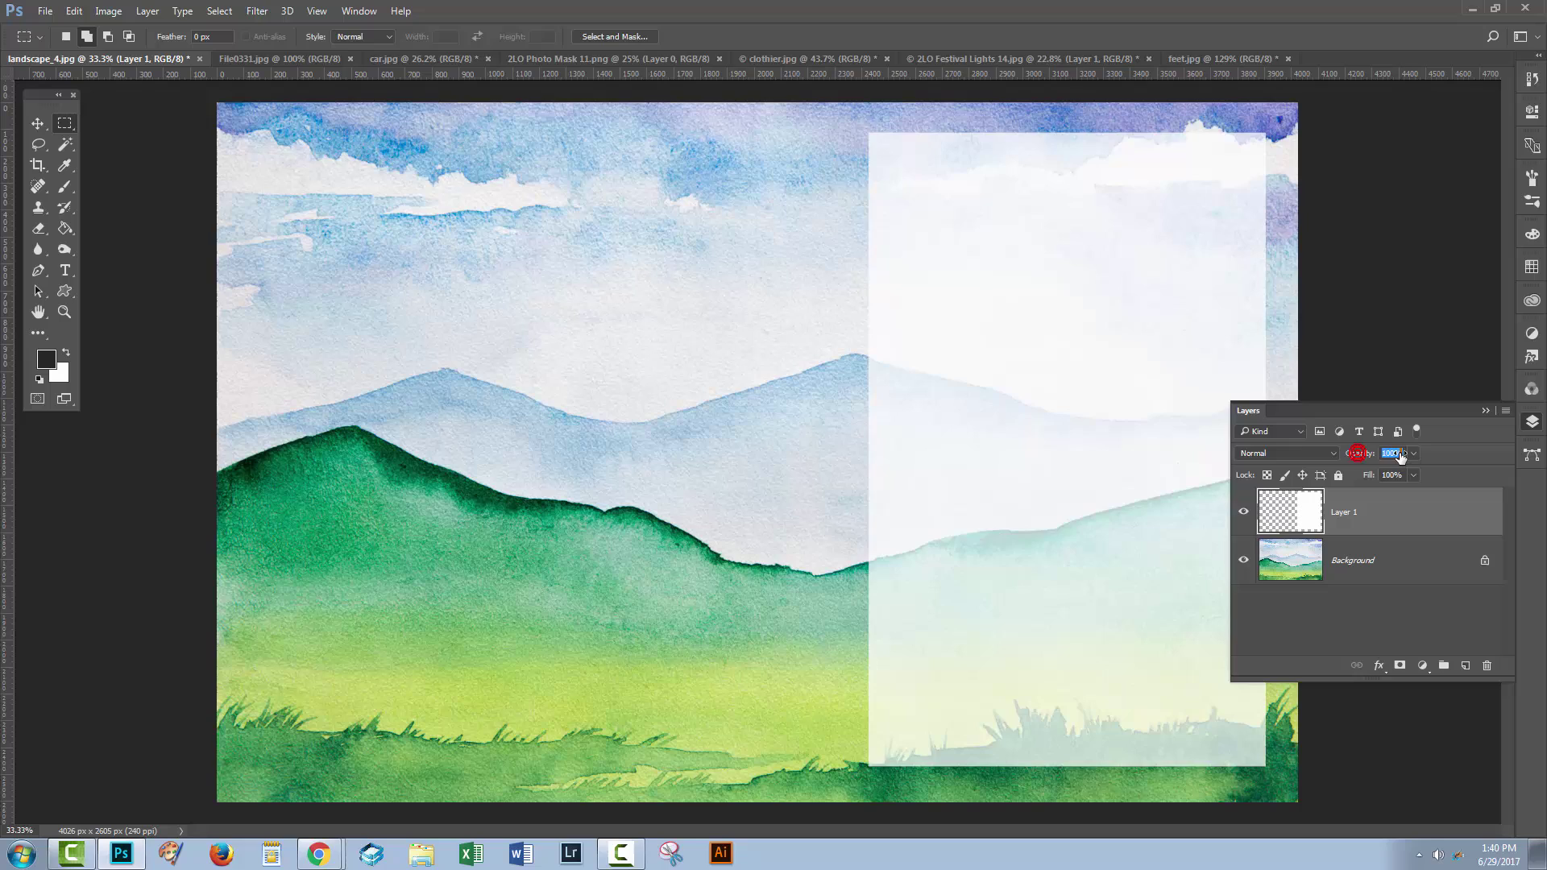
left_click_drag(1360, 453, 1402, 453)
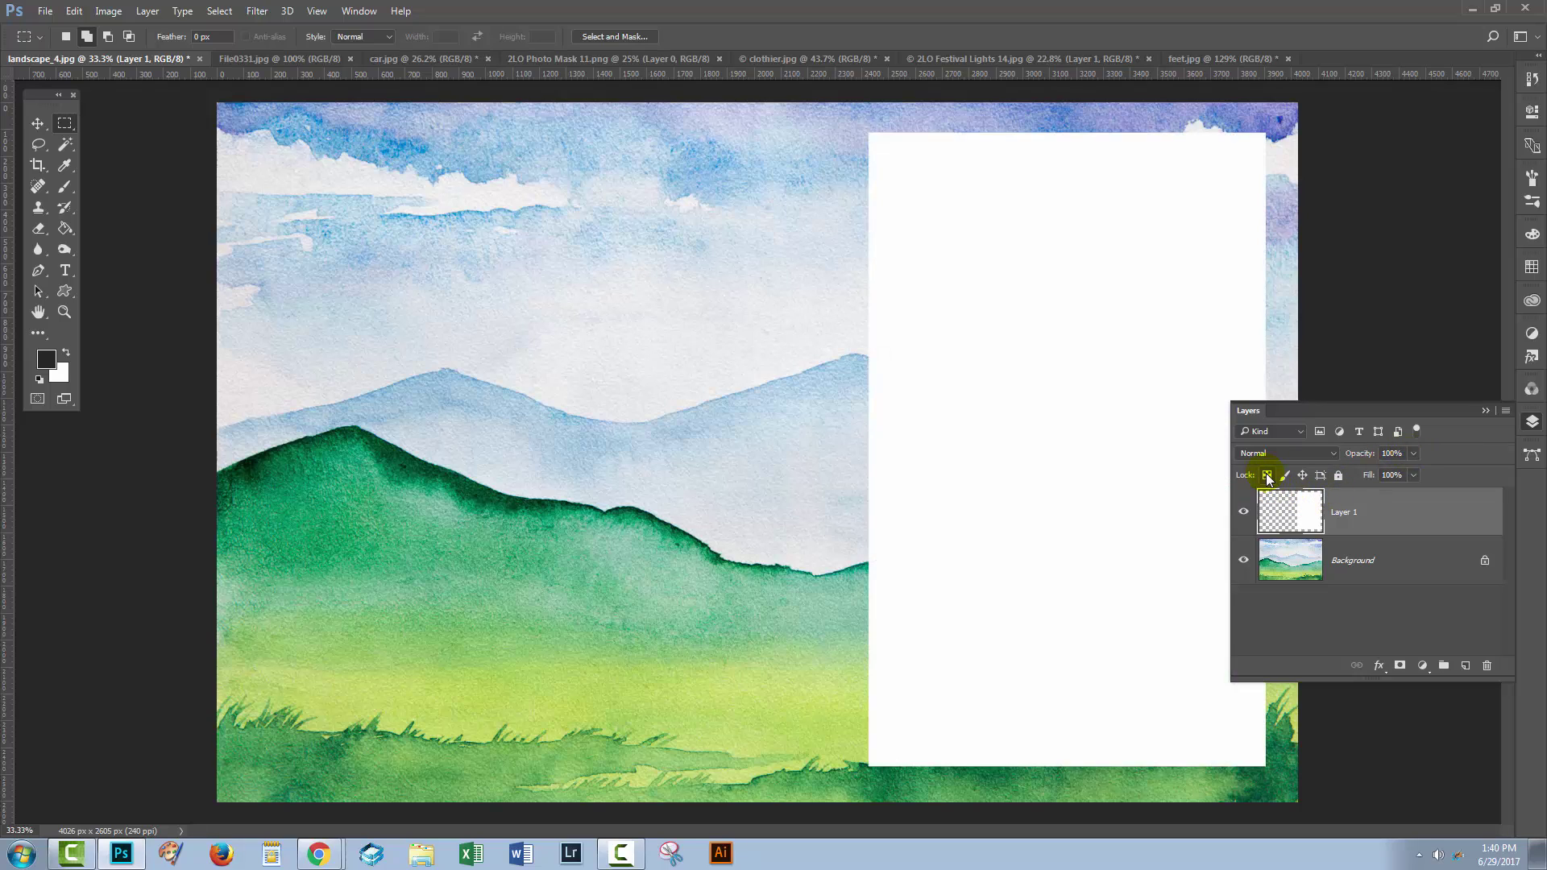
left_click(1268, 476)
left_click(66, 168)
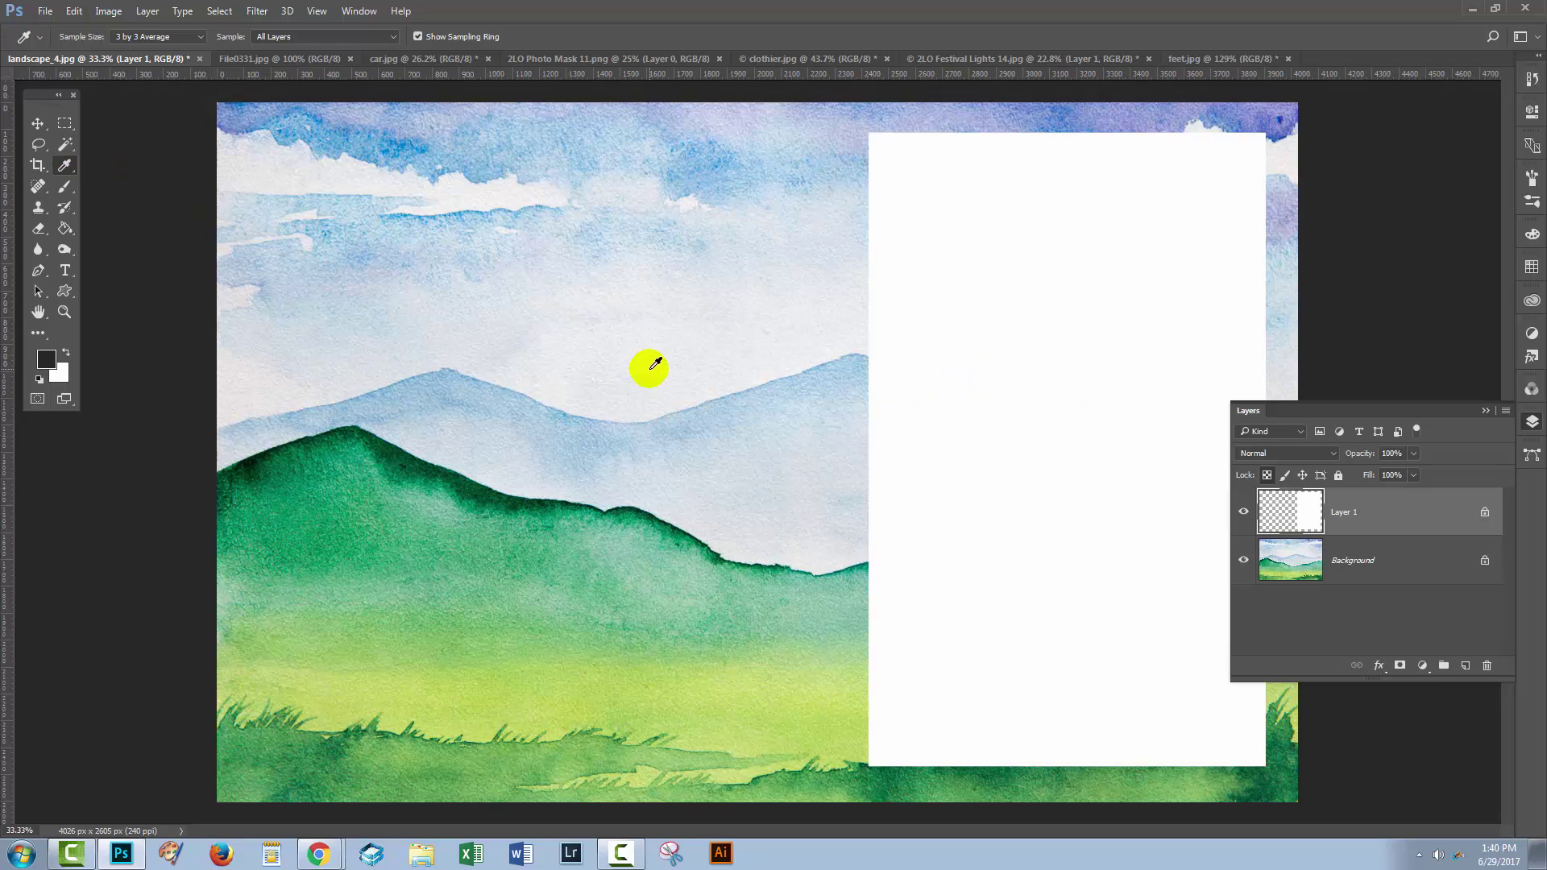
left_click(457, 413)
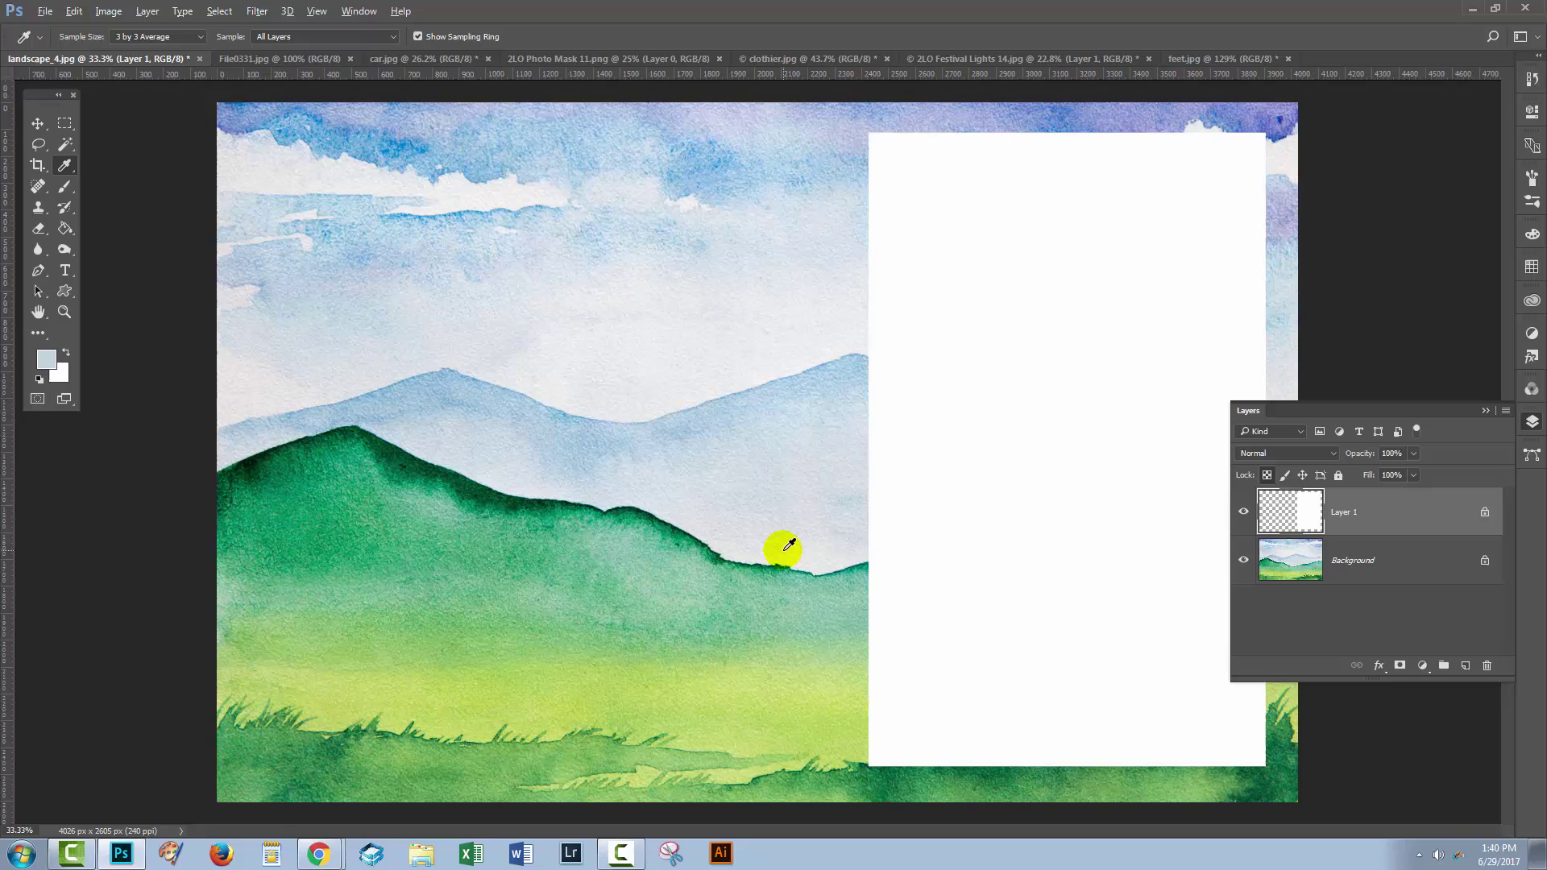
key("alt+BackSpace")
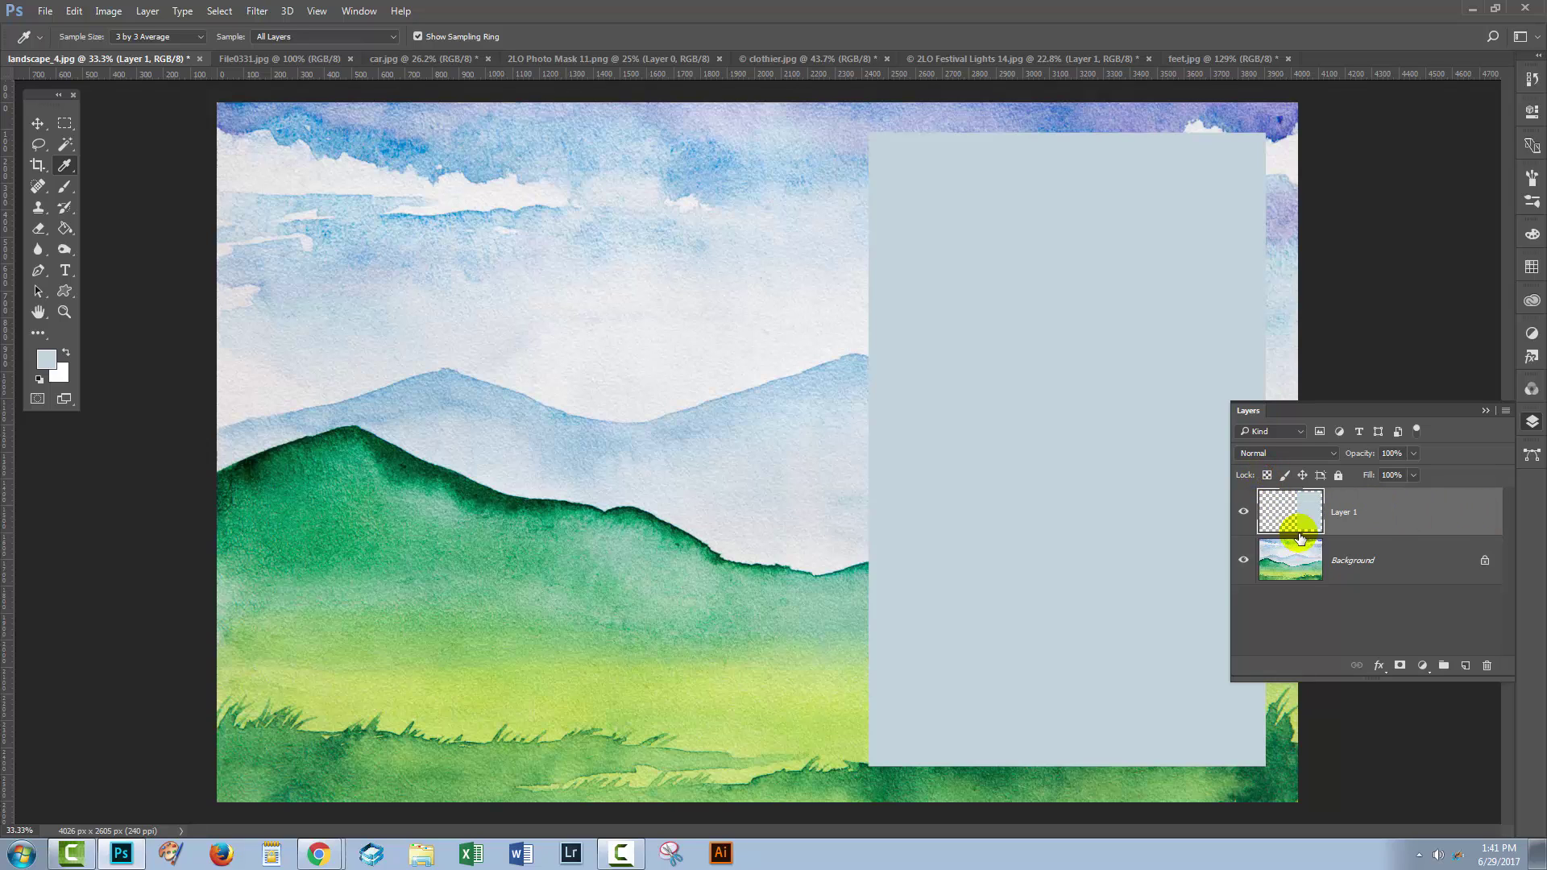
Shift the pale blue rectangle left and enlarge it with Free Transform.
left_click(1244, 513)
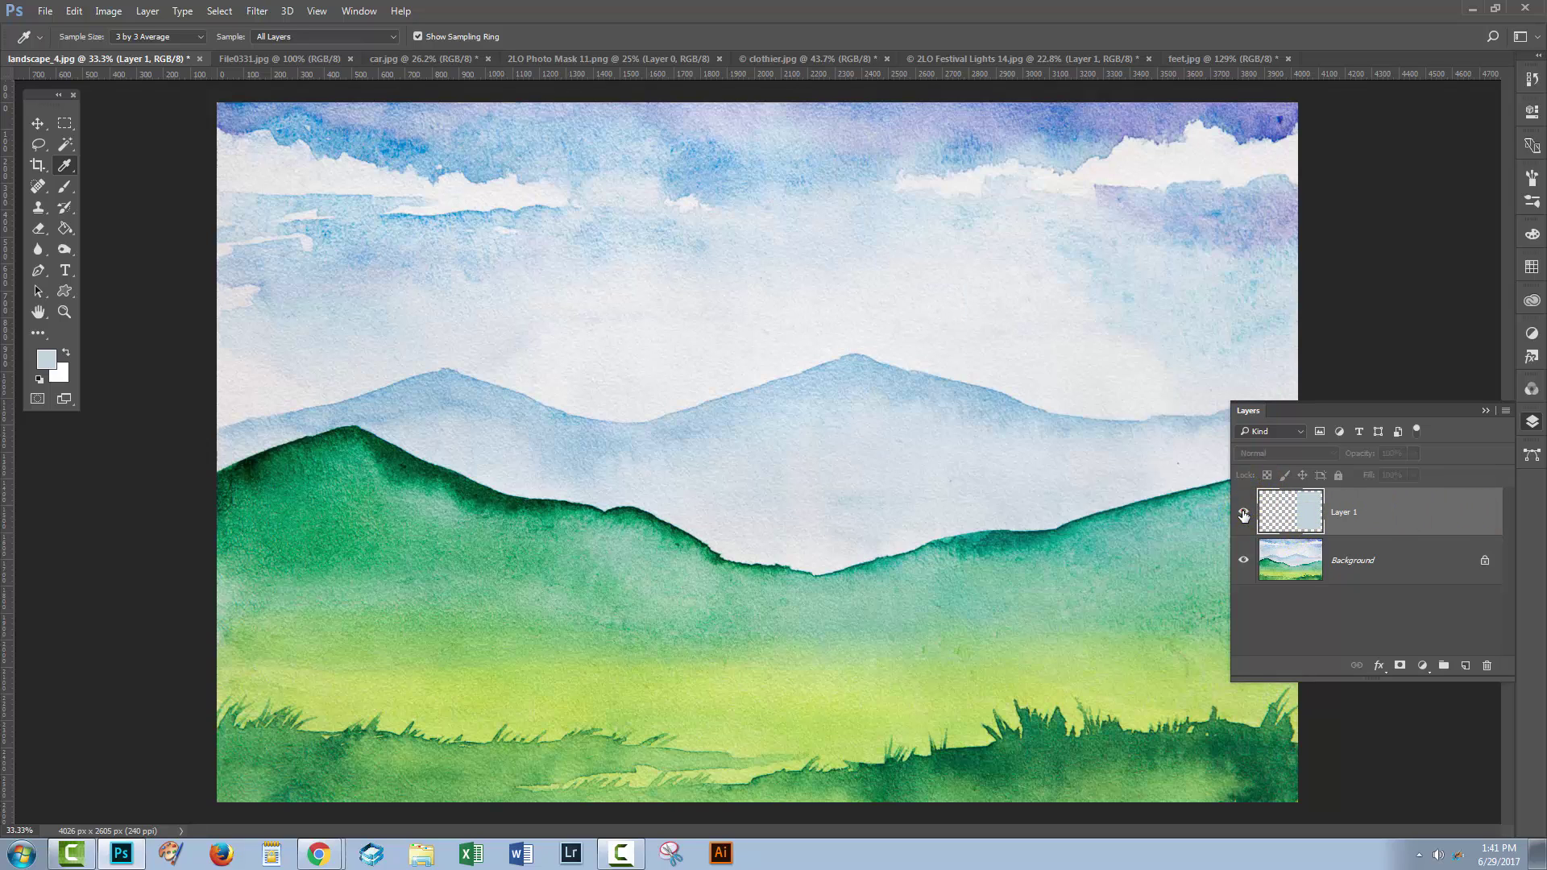
left_click(1244, 514)
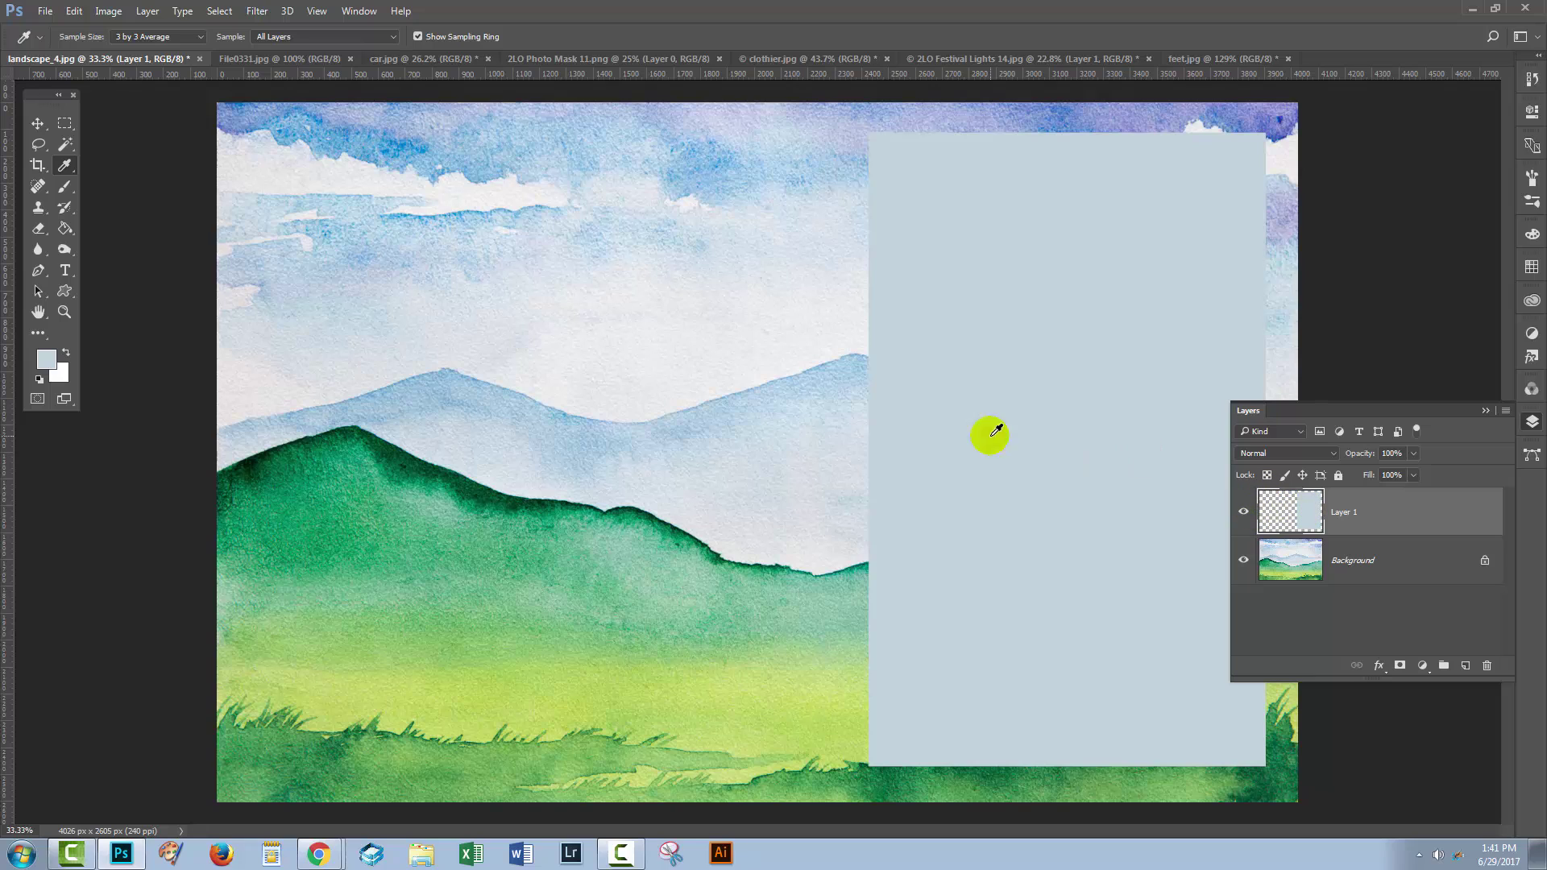
key("v")
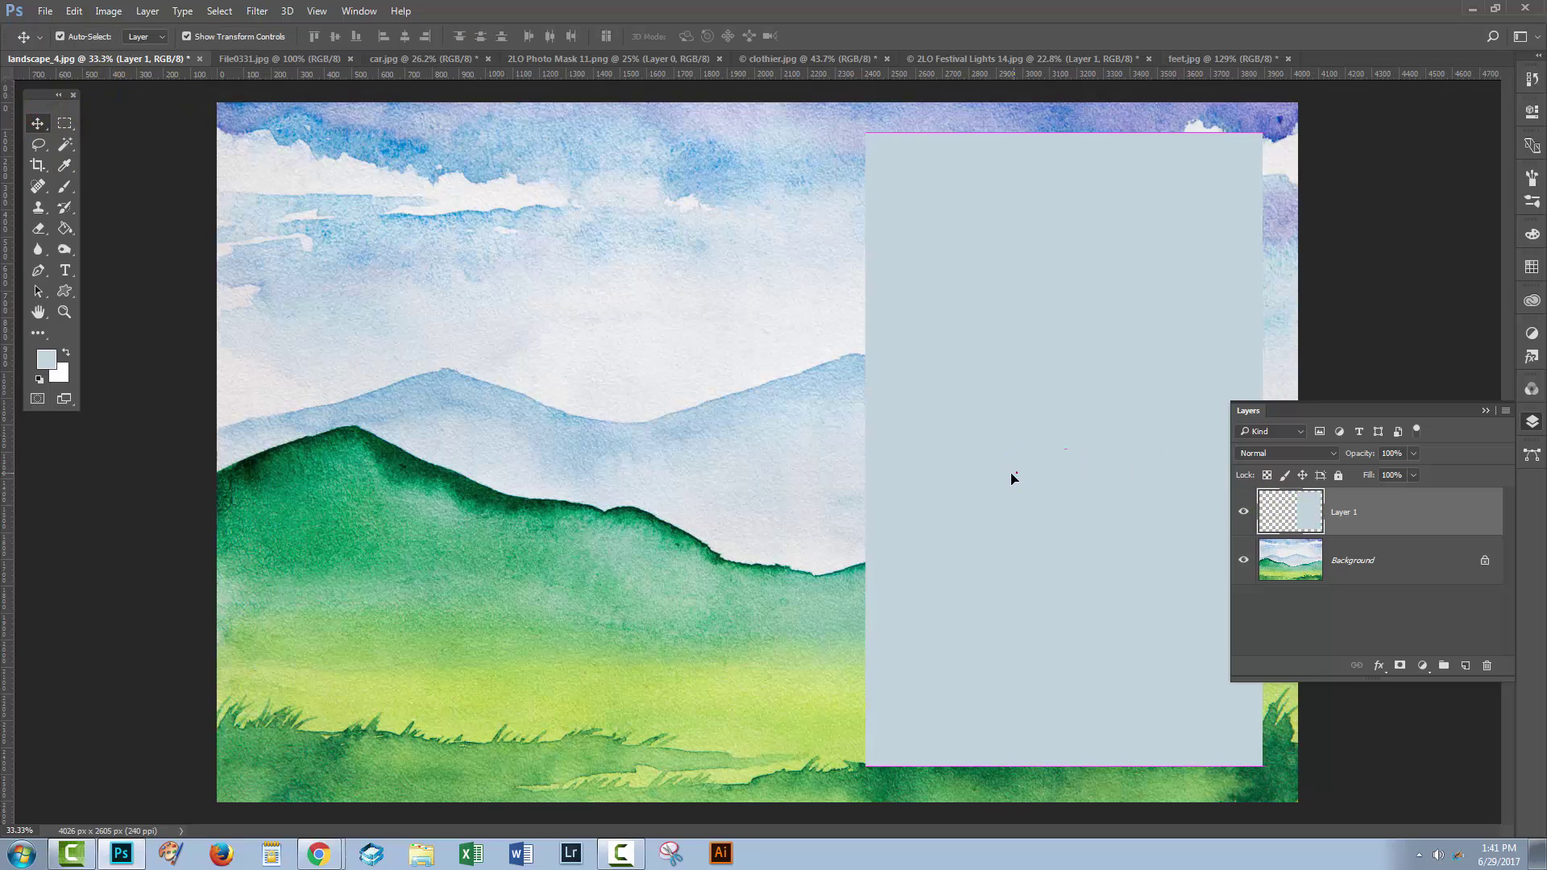
left_click_drag(1020, 478, 957, 480)
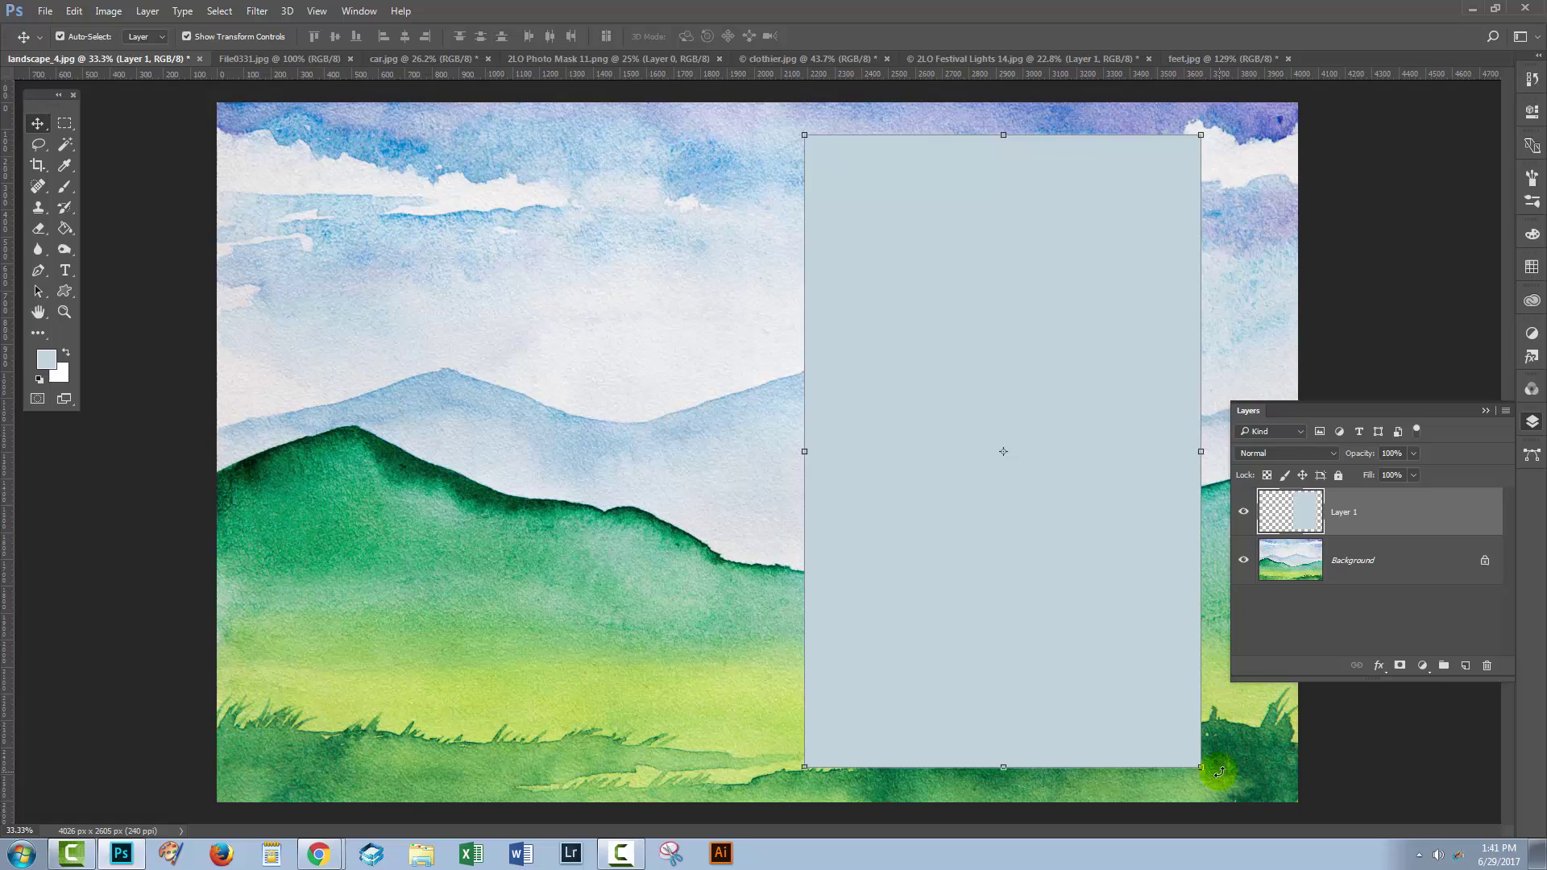
left_click_drag(1202, 765, 1279, 786)
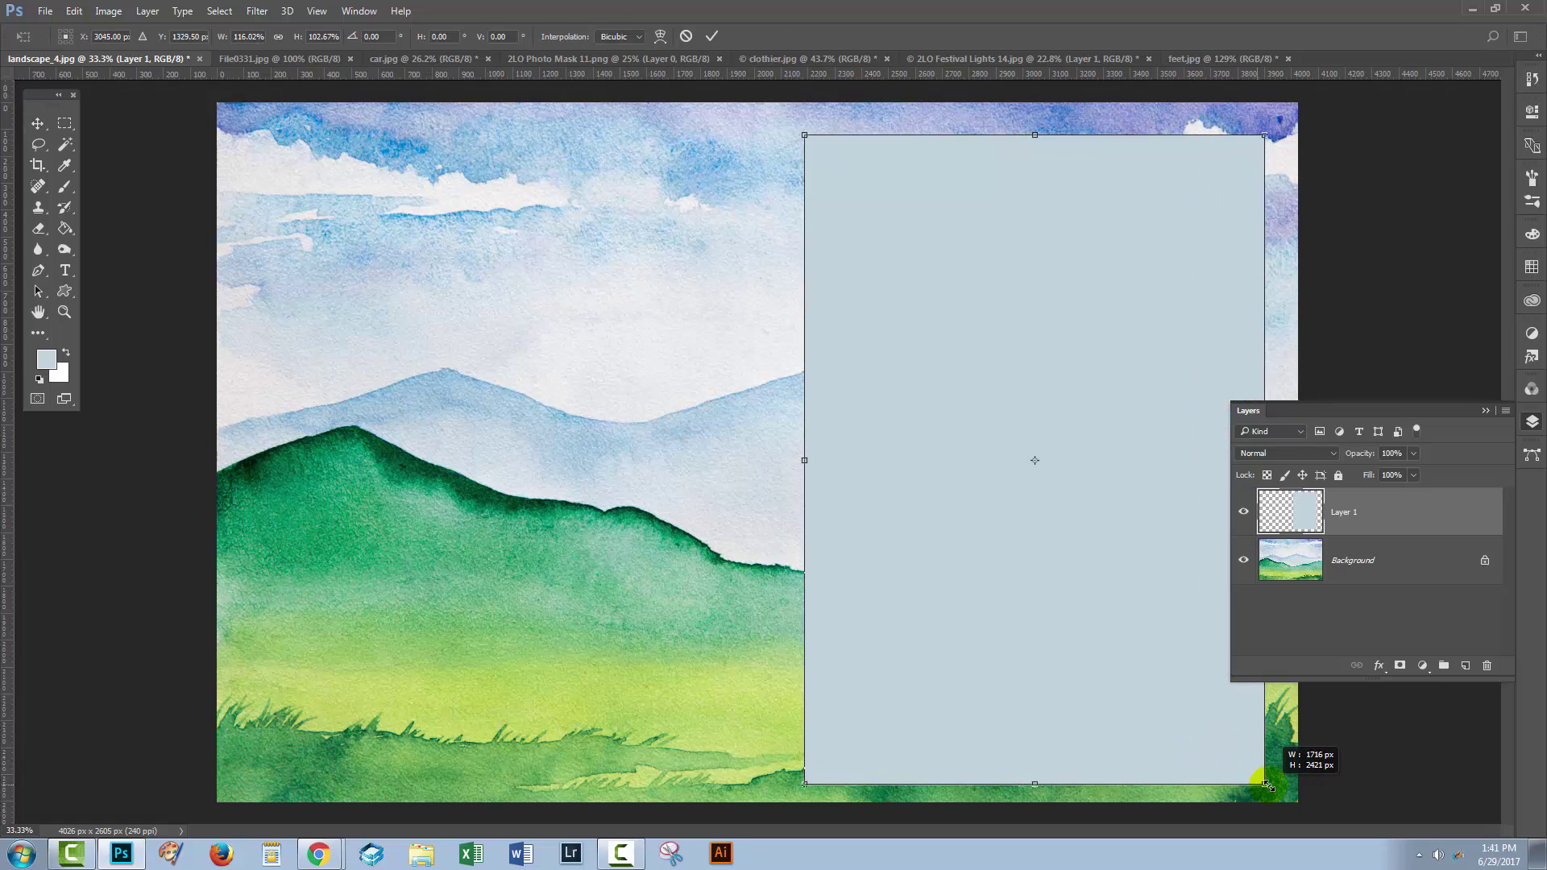
left_click_drag(1117, 634, 1120, 639)
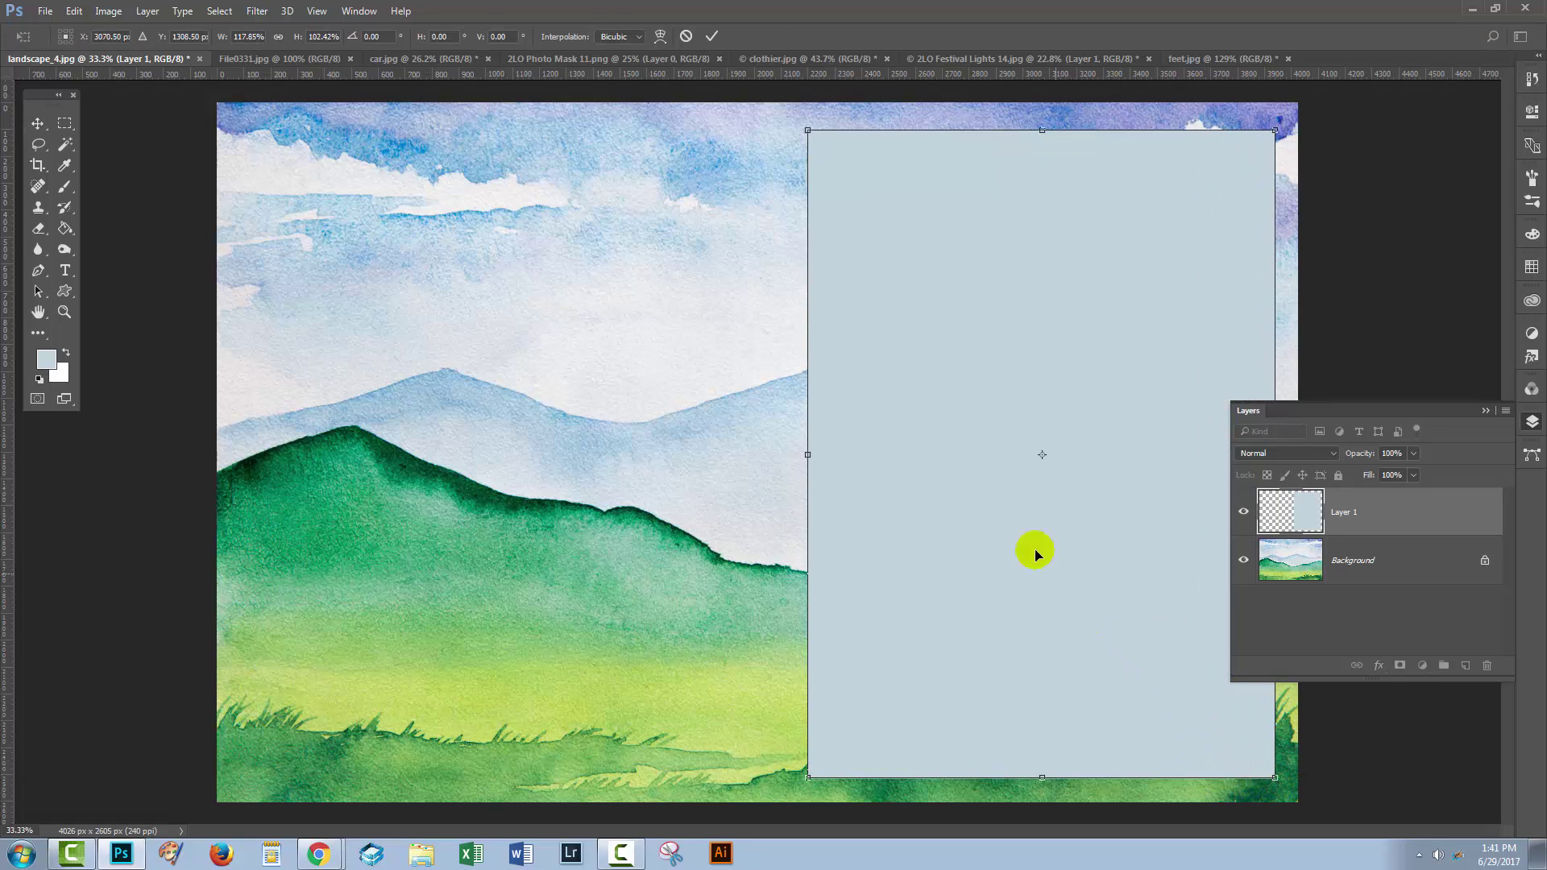
left_click(710, 35)
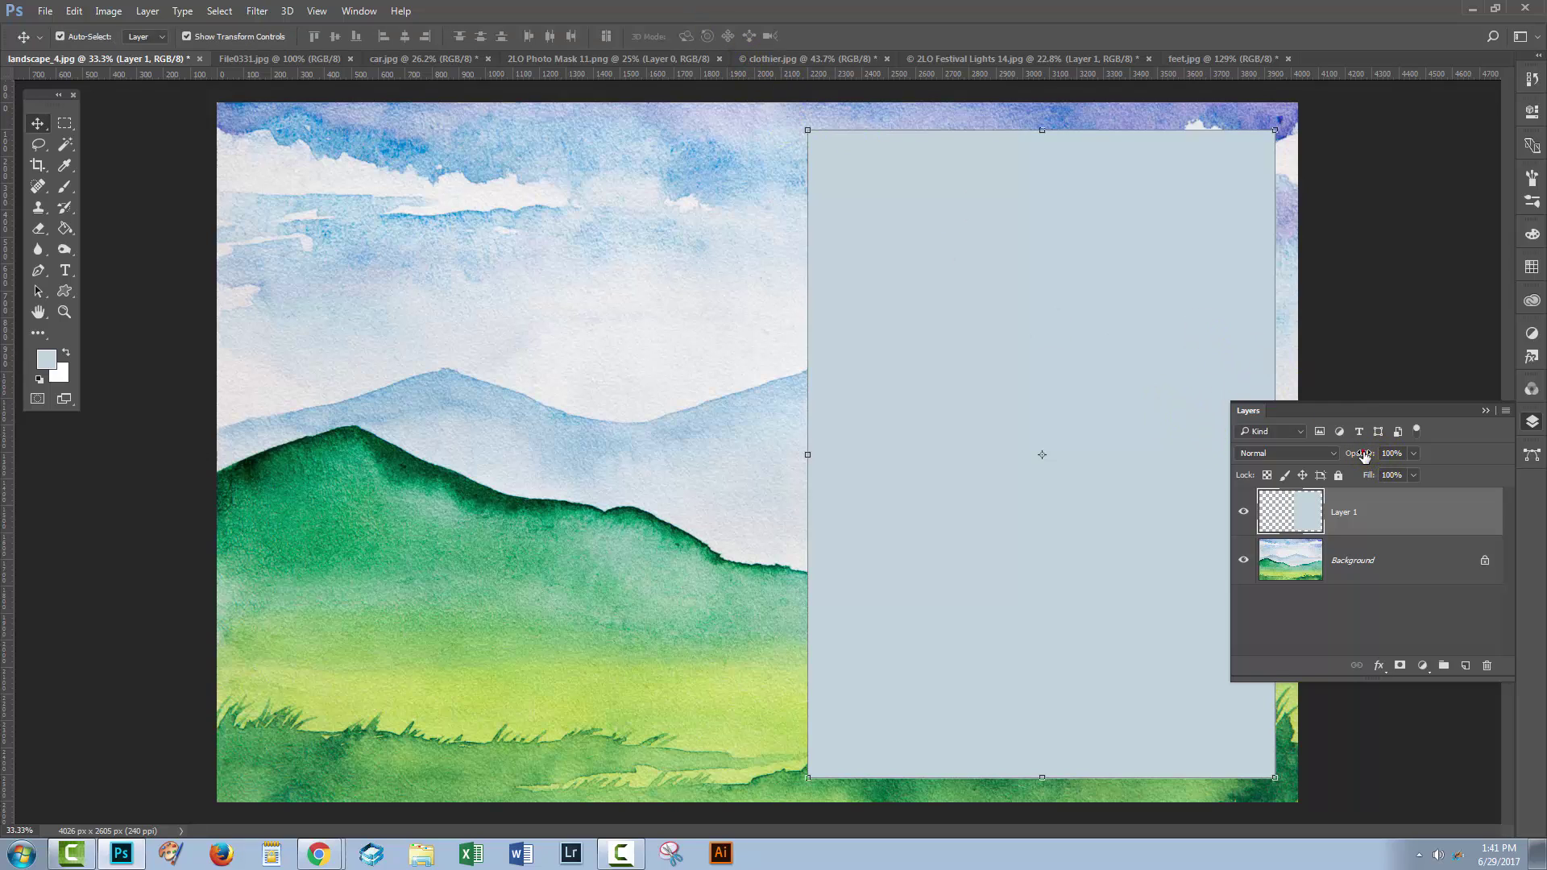
Lower Layer 1's opacity so the landscape shows through, and save the file.
left_click_drag(1361, 456, 1340, 460)
left_click(1355, 632)
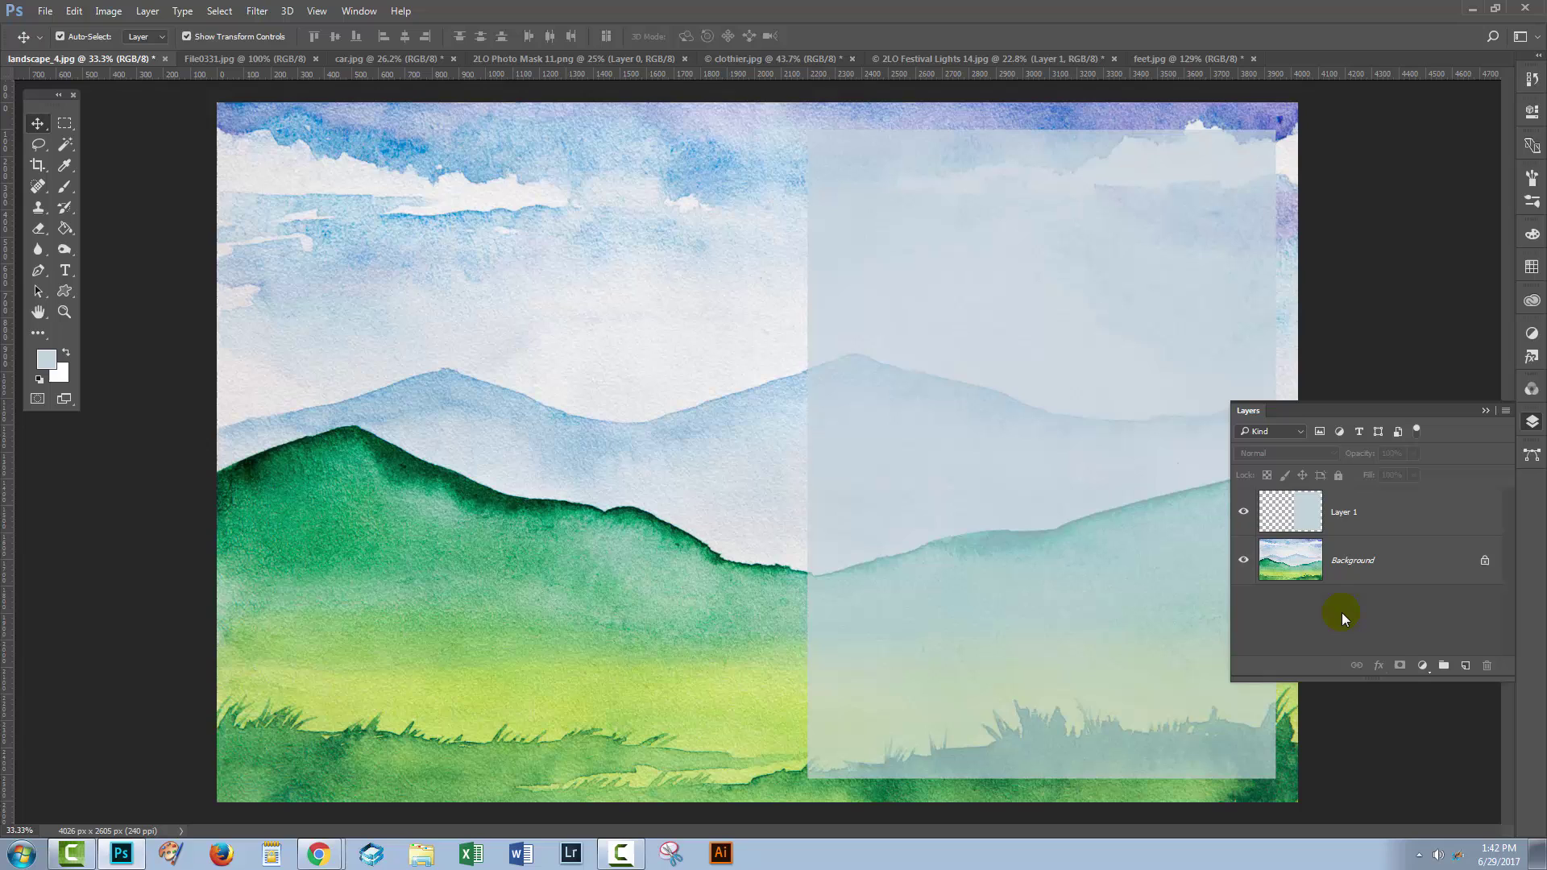
key("ctrl+s")
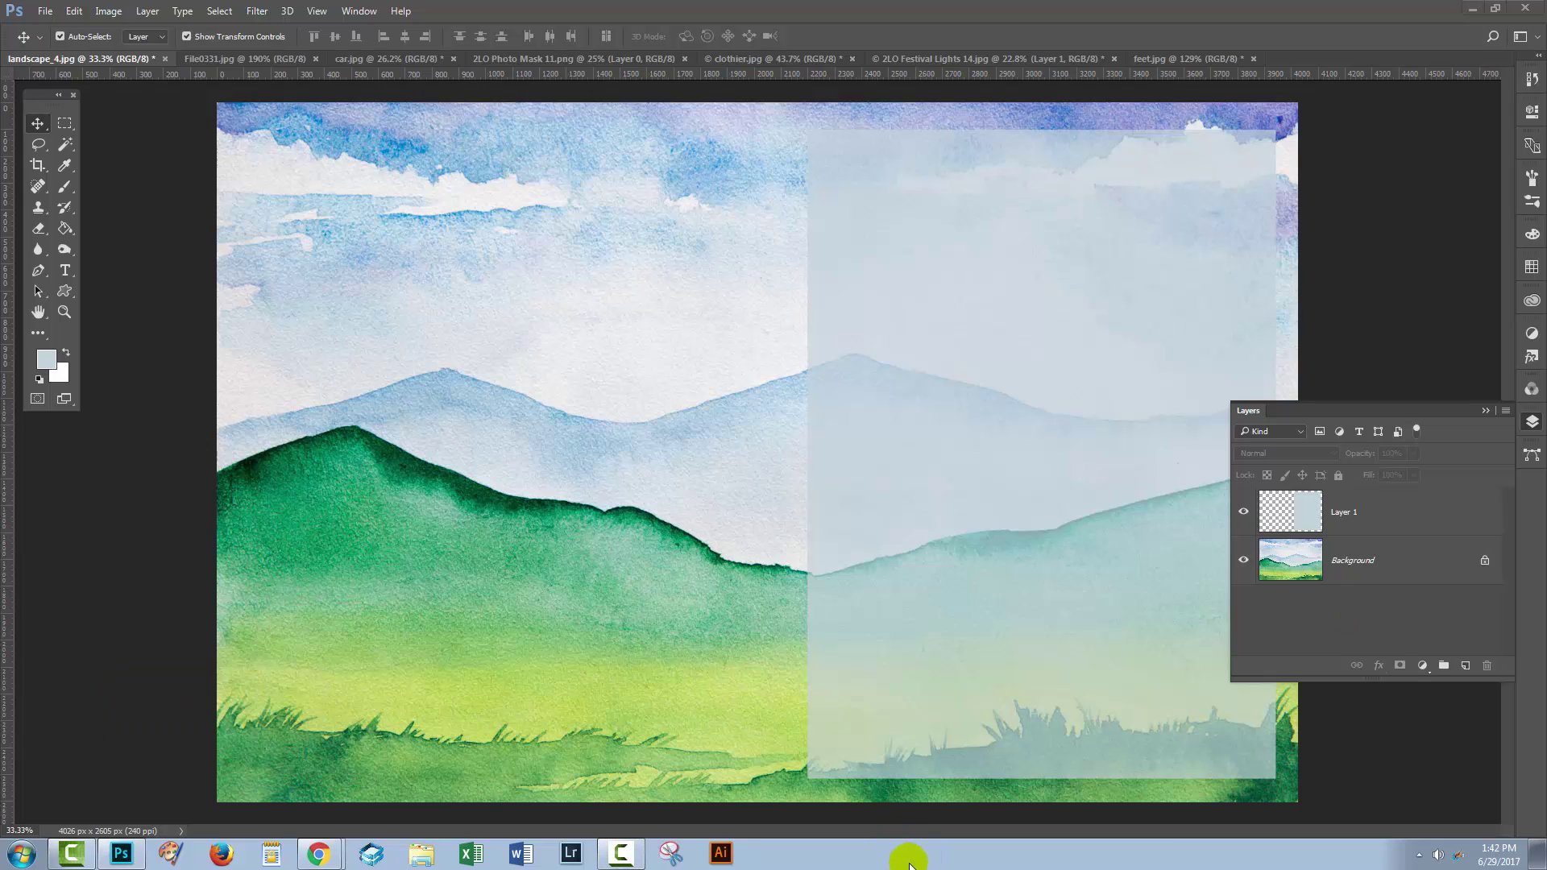
In car.jpg, resize and reposition the black brush-stroke Layer 1 with Free Transform.
left_click(361, 56)
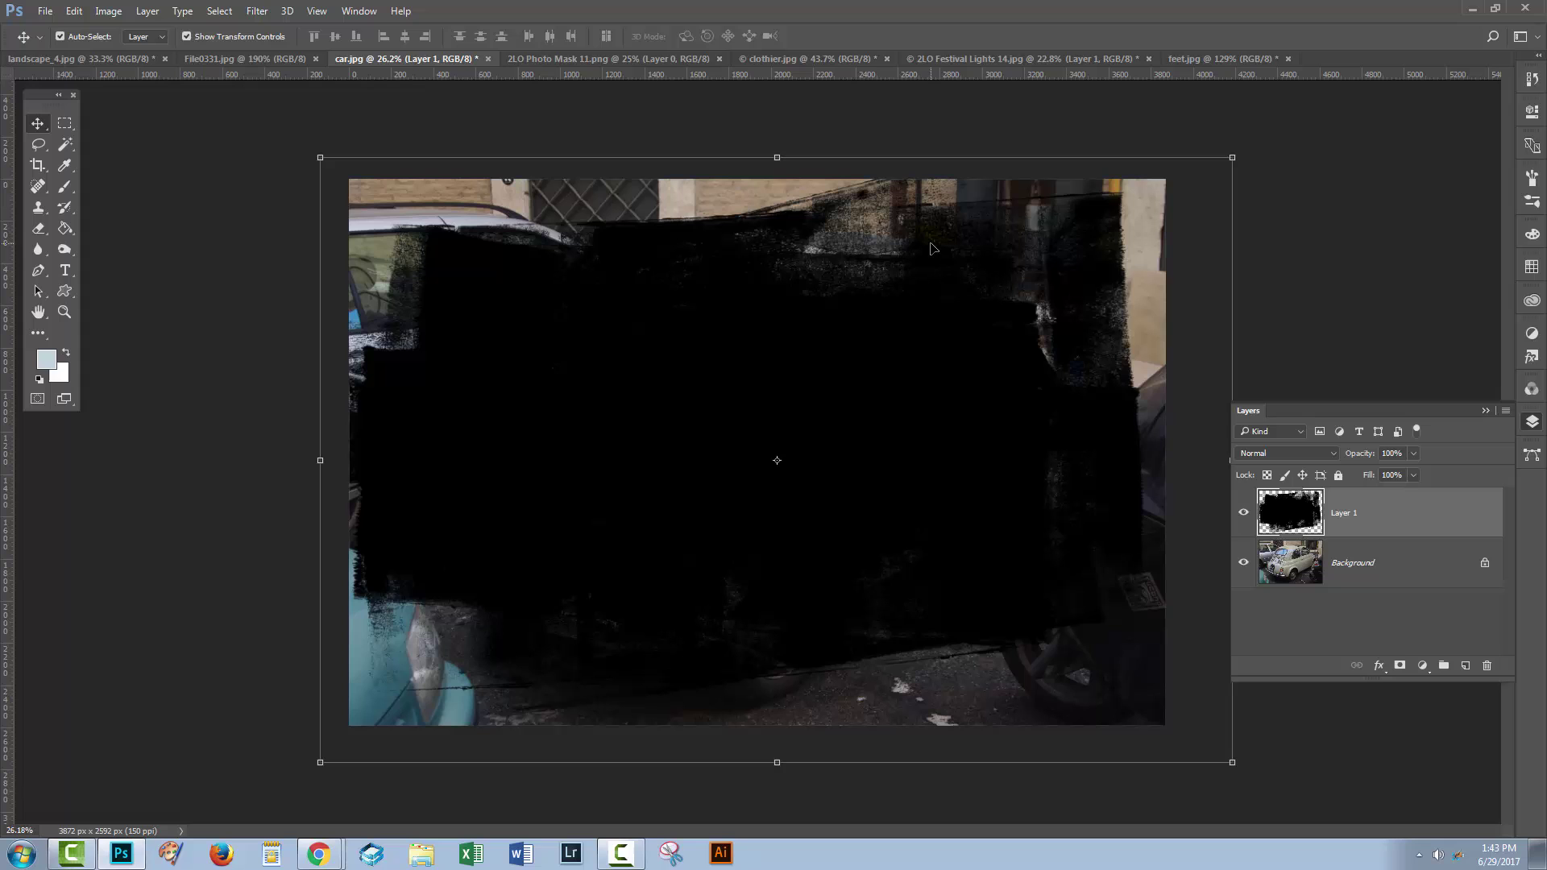
left_click_drag(1231, 157, 1184, 190)
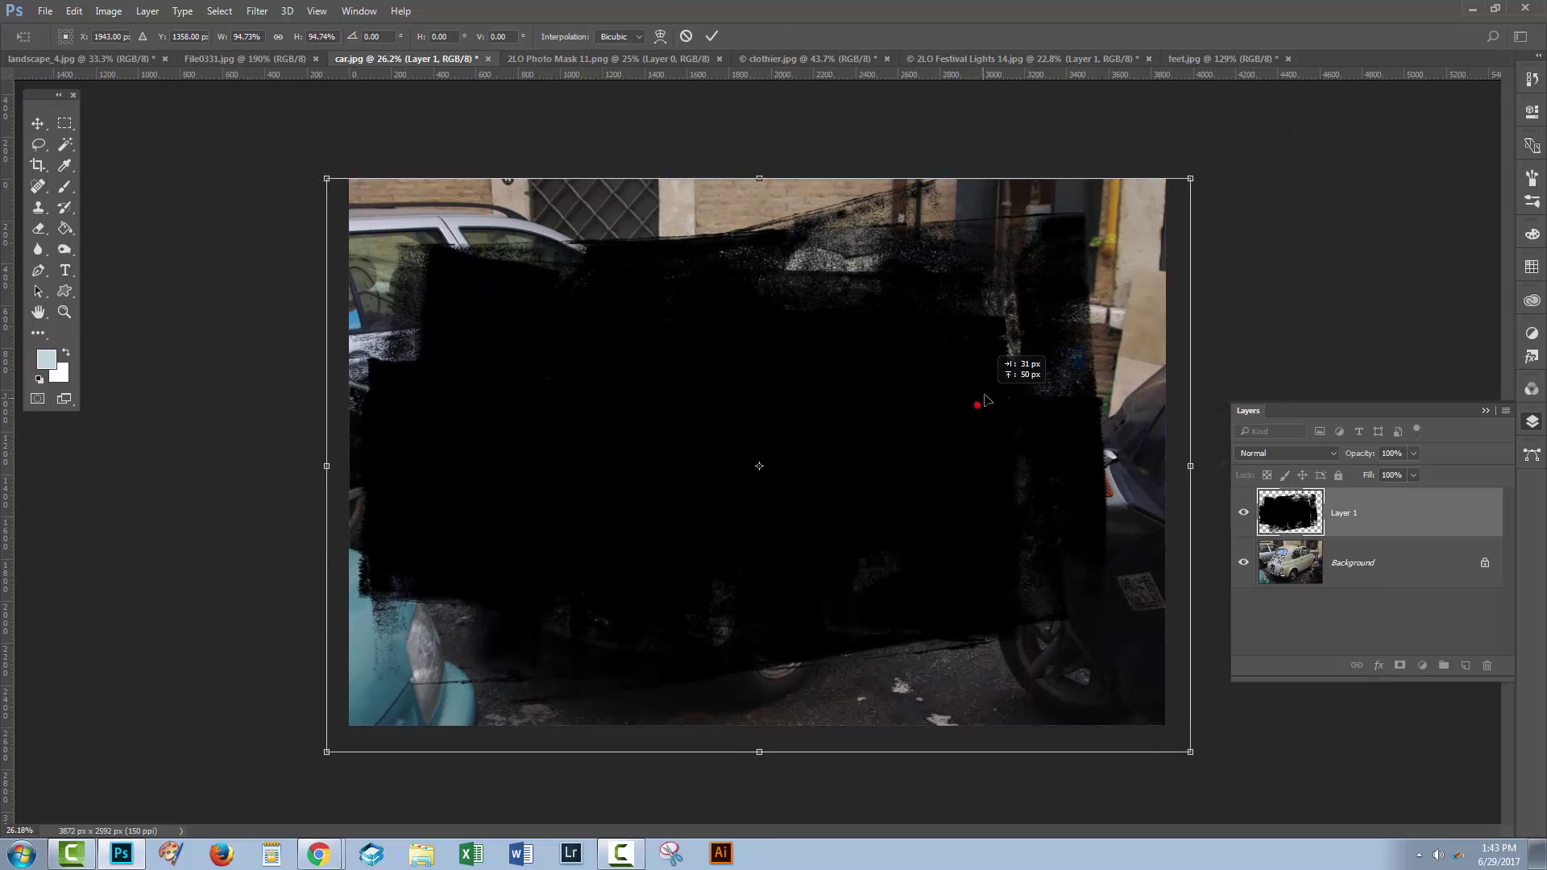
left_click_drag(980, 409, 1003, 395)
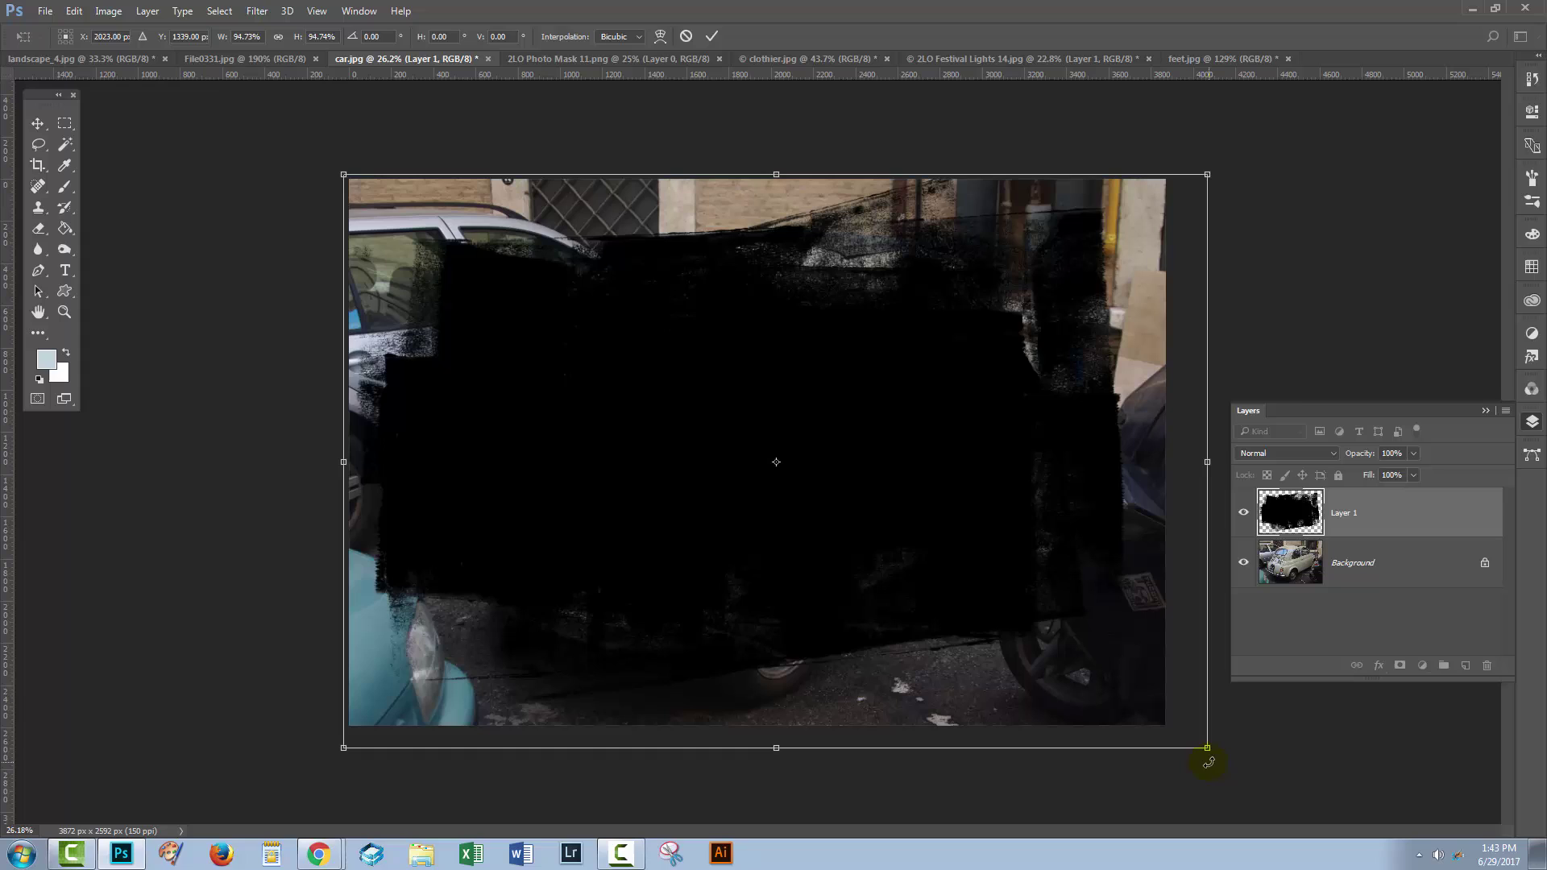
left_click_drag(1207, 746, 1225, 760)
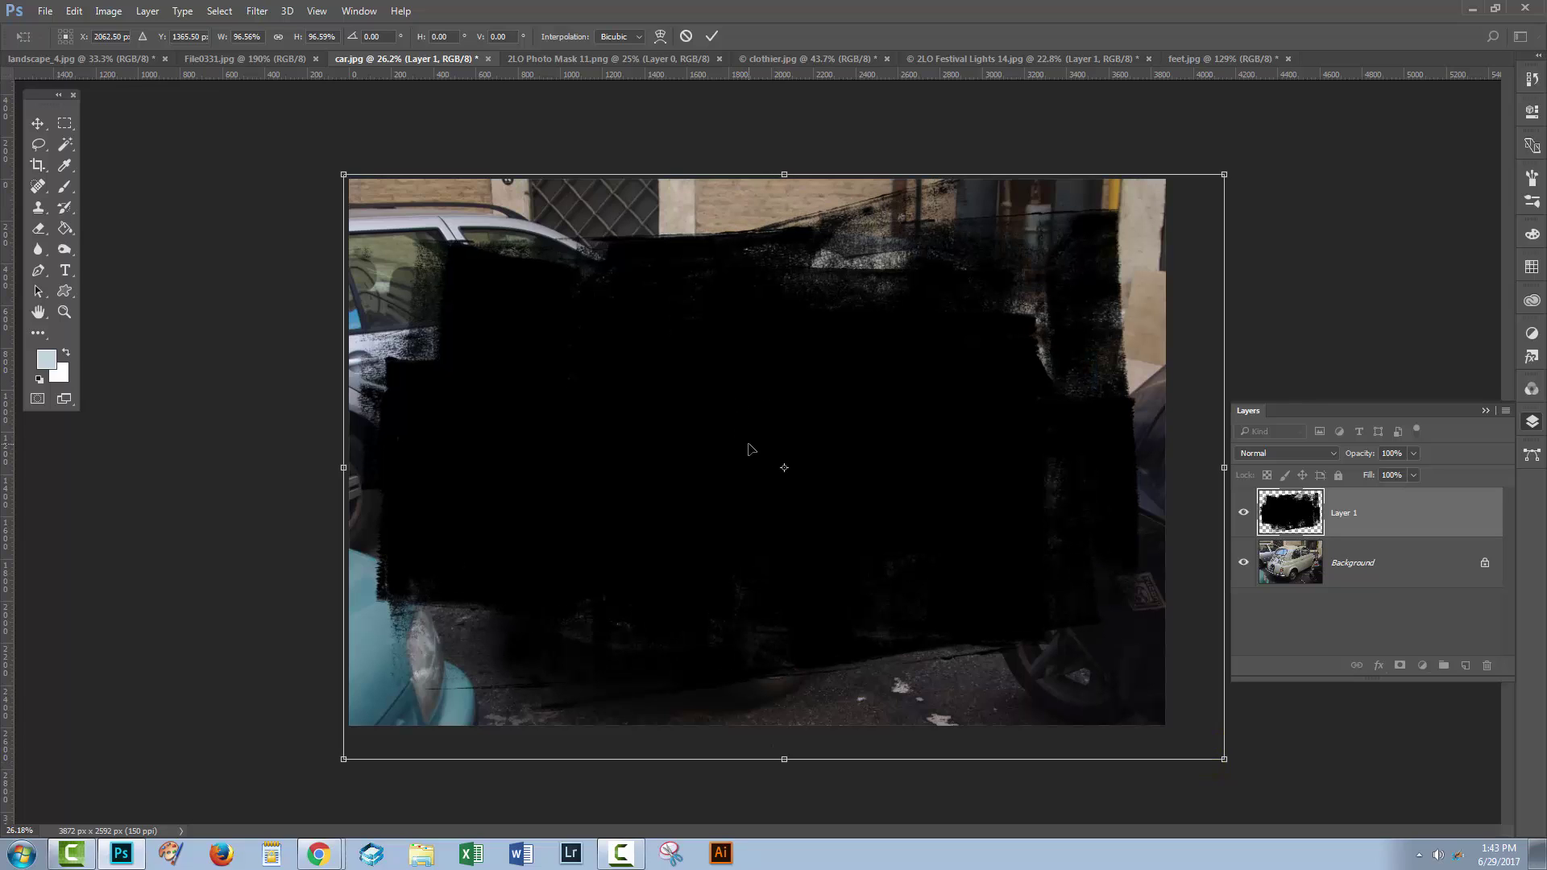
left_click_drag(783, 759, 783, 780)
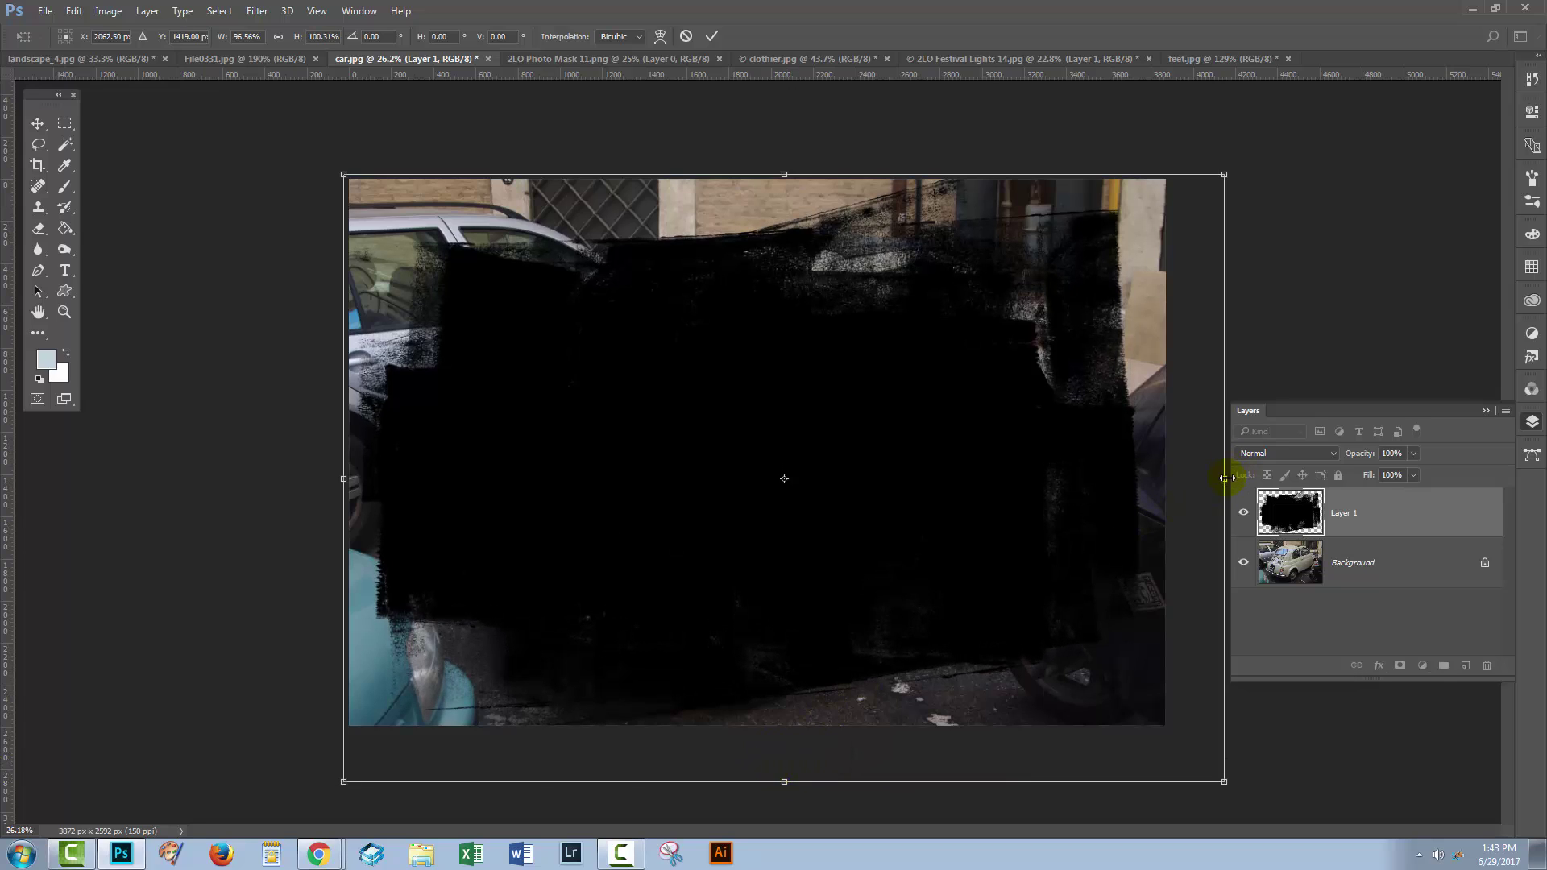
mouse_move(1226, 477)
left_mouse_down()
mouse_move(1243, 475)
mouse_move(1209, 472)
left_mouse_up()
left_click_drag(967, 498, 977, 489)
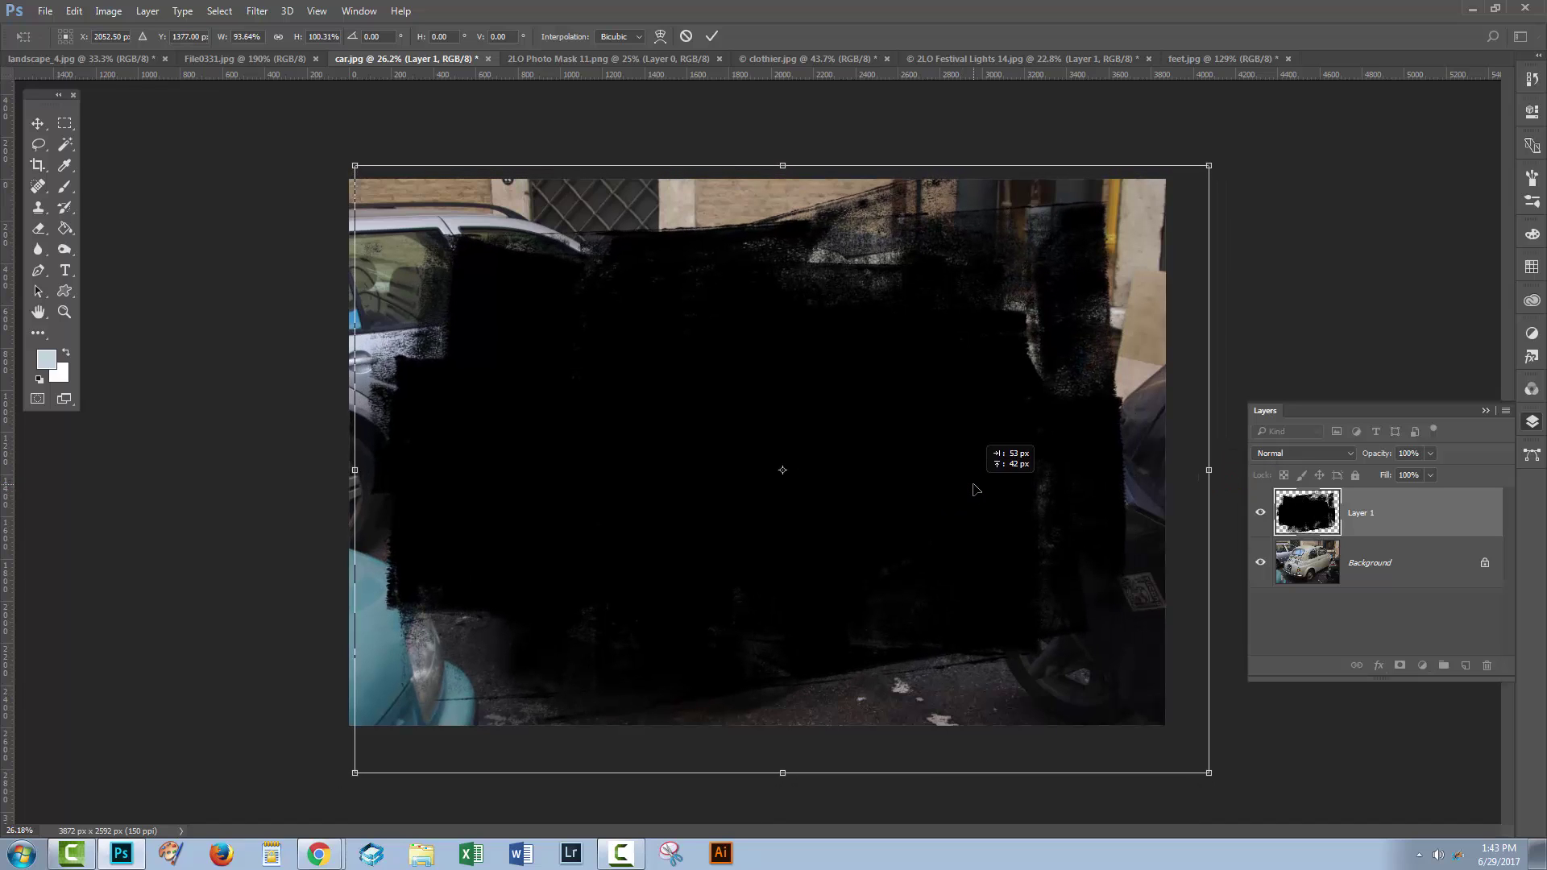
left_click(710, 35)
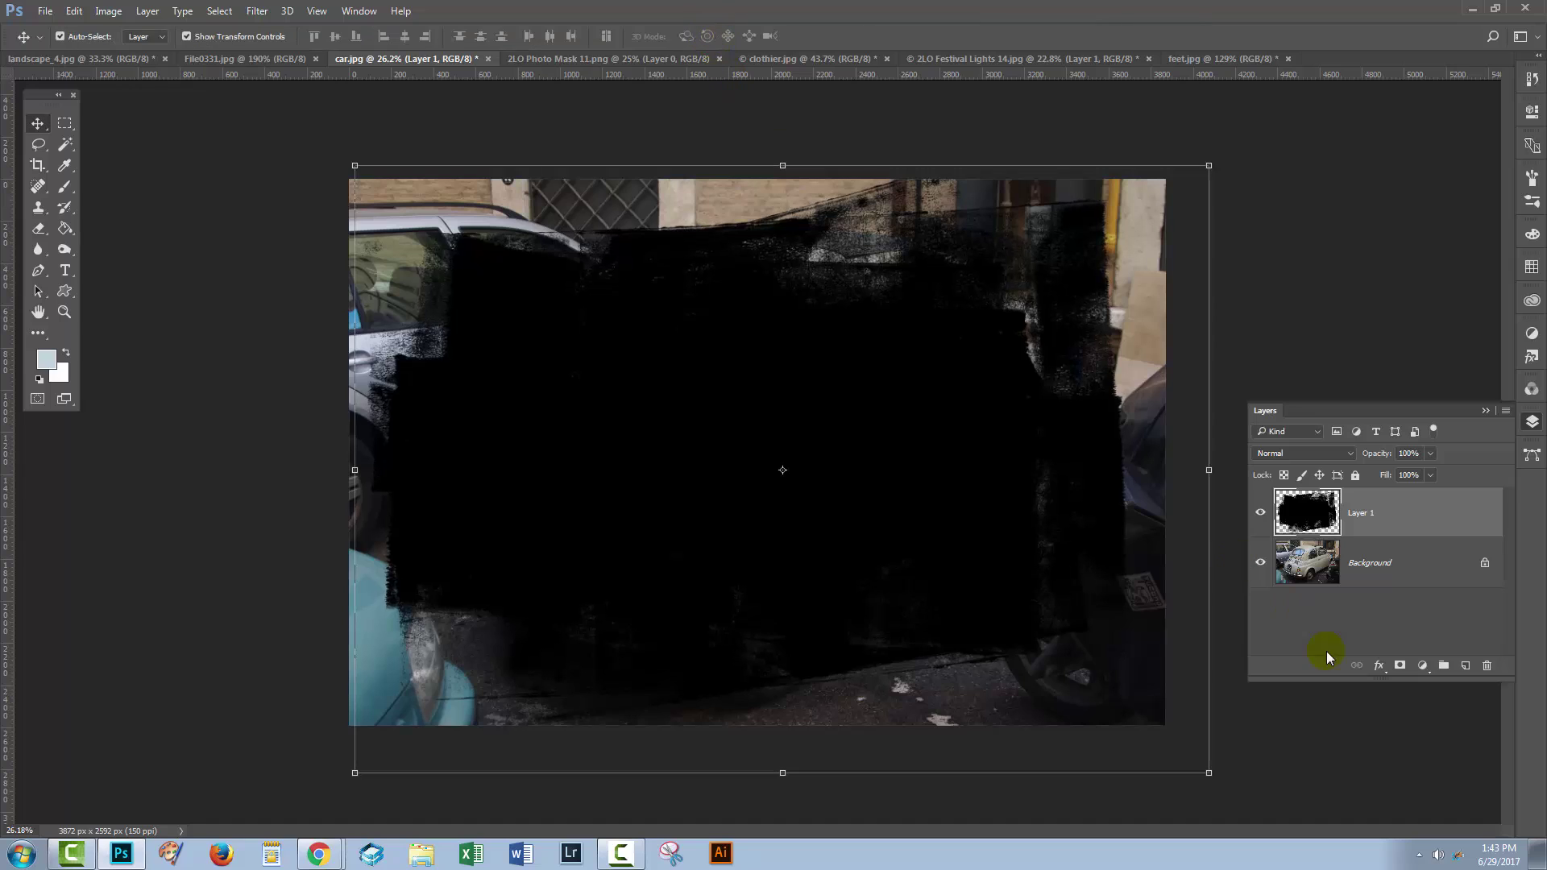
Unlock the car photo as Layer 0 and move it above Layer 1.
left_click(1392, 622)
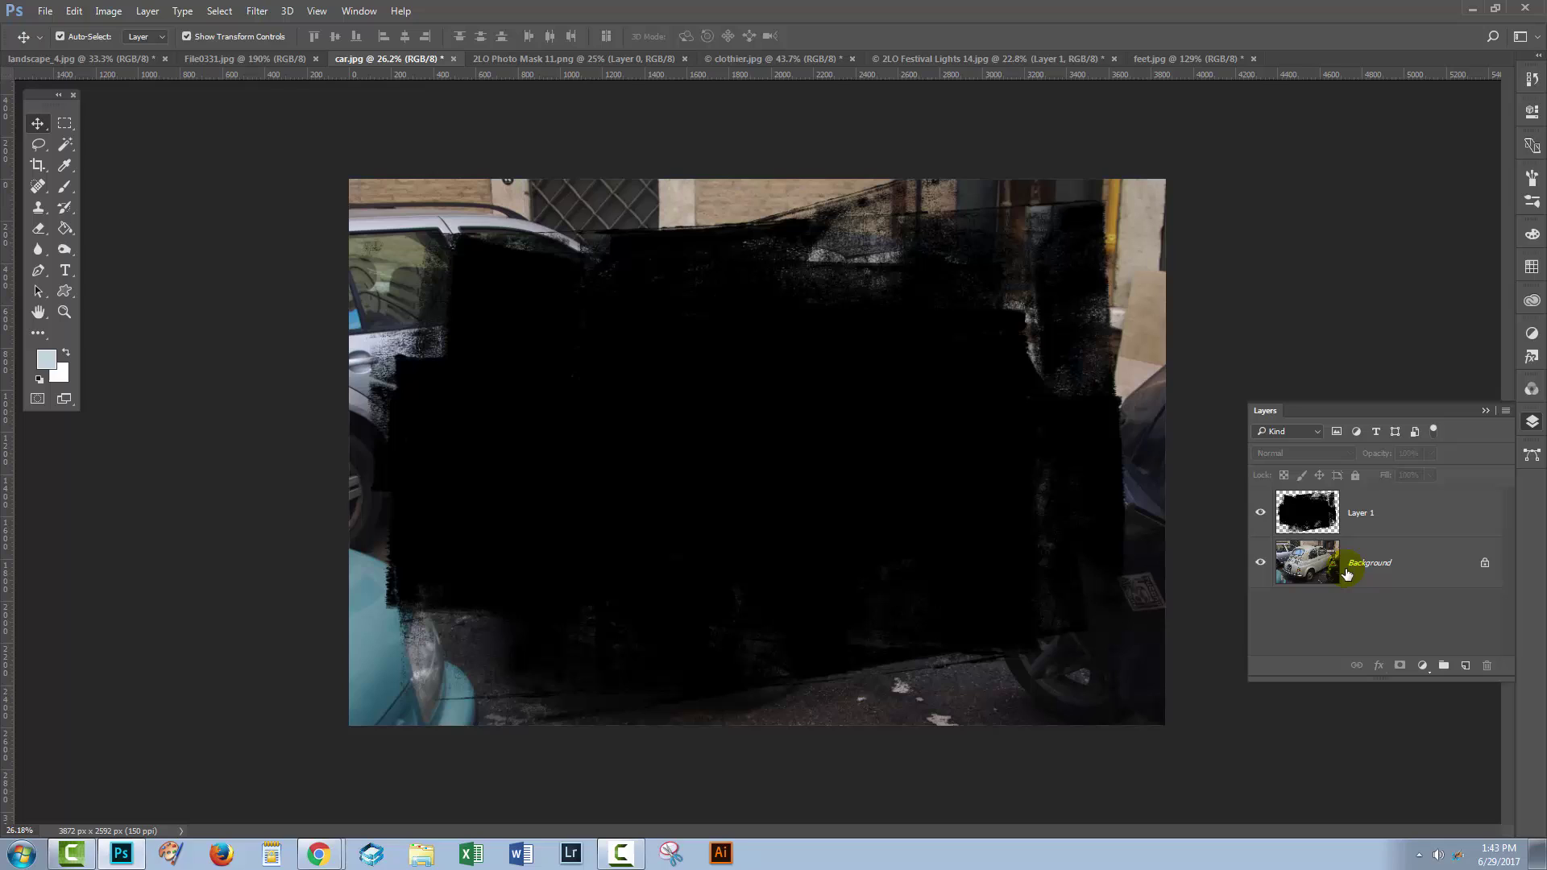
left_click(1484, 566)
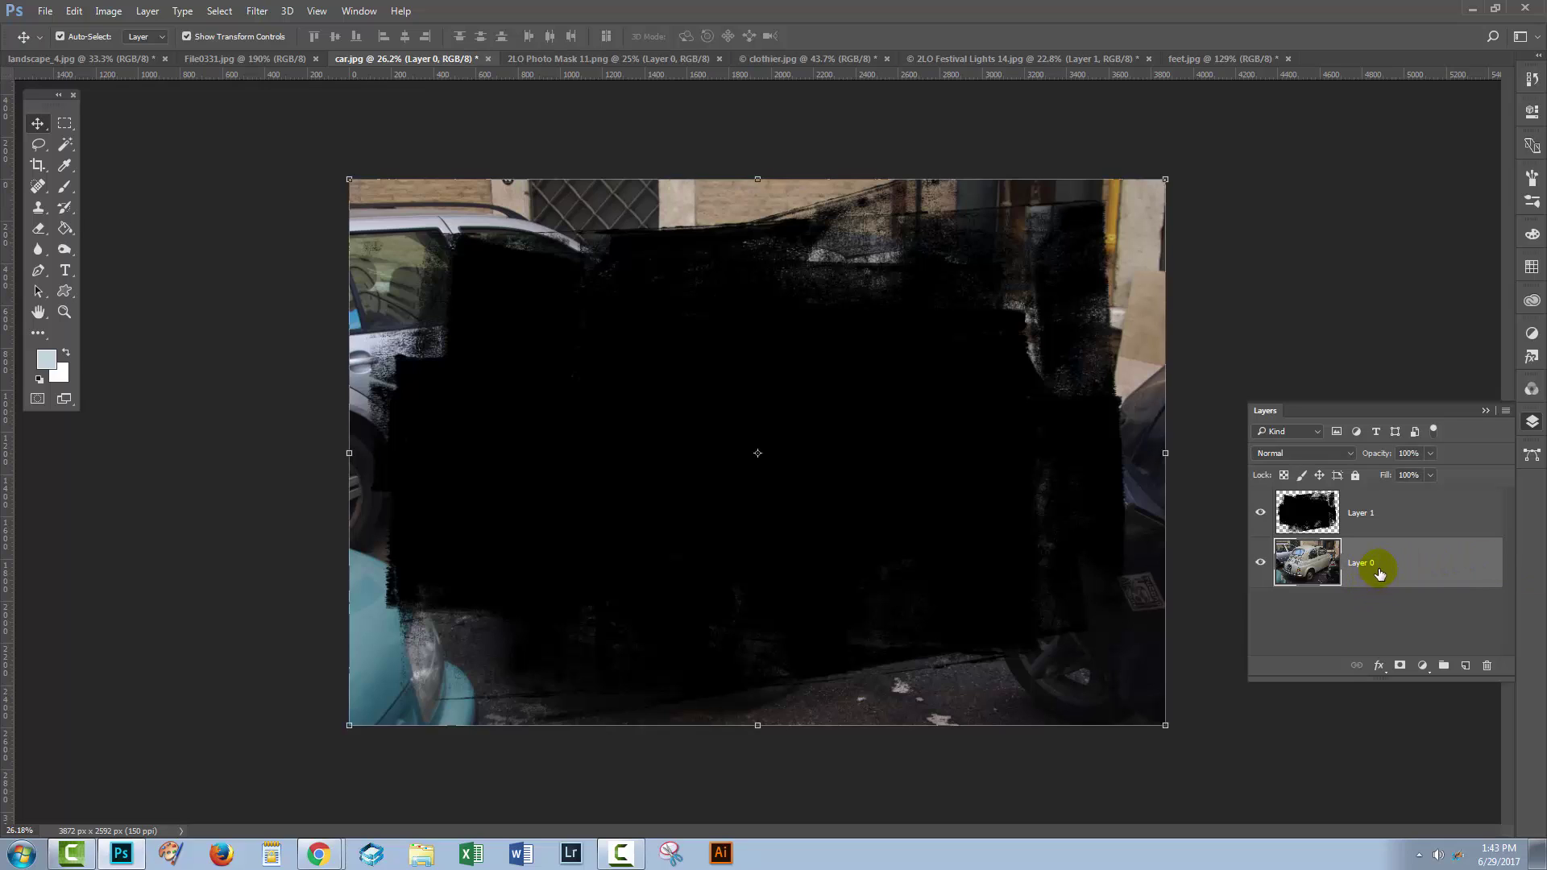
key("ctrl+z")
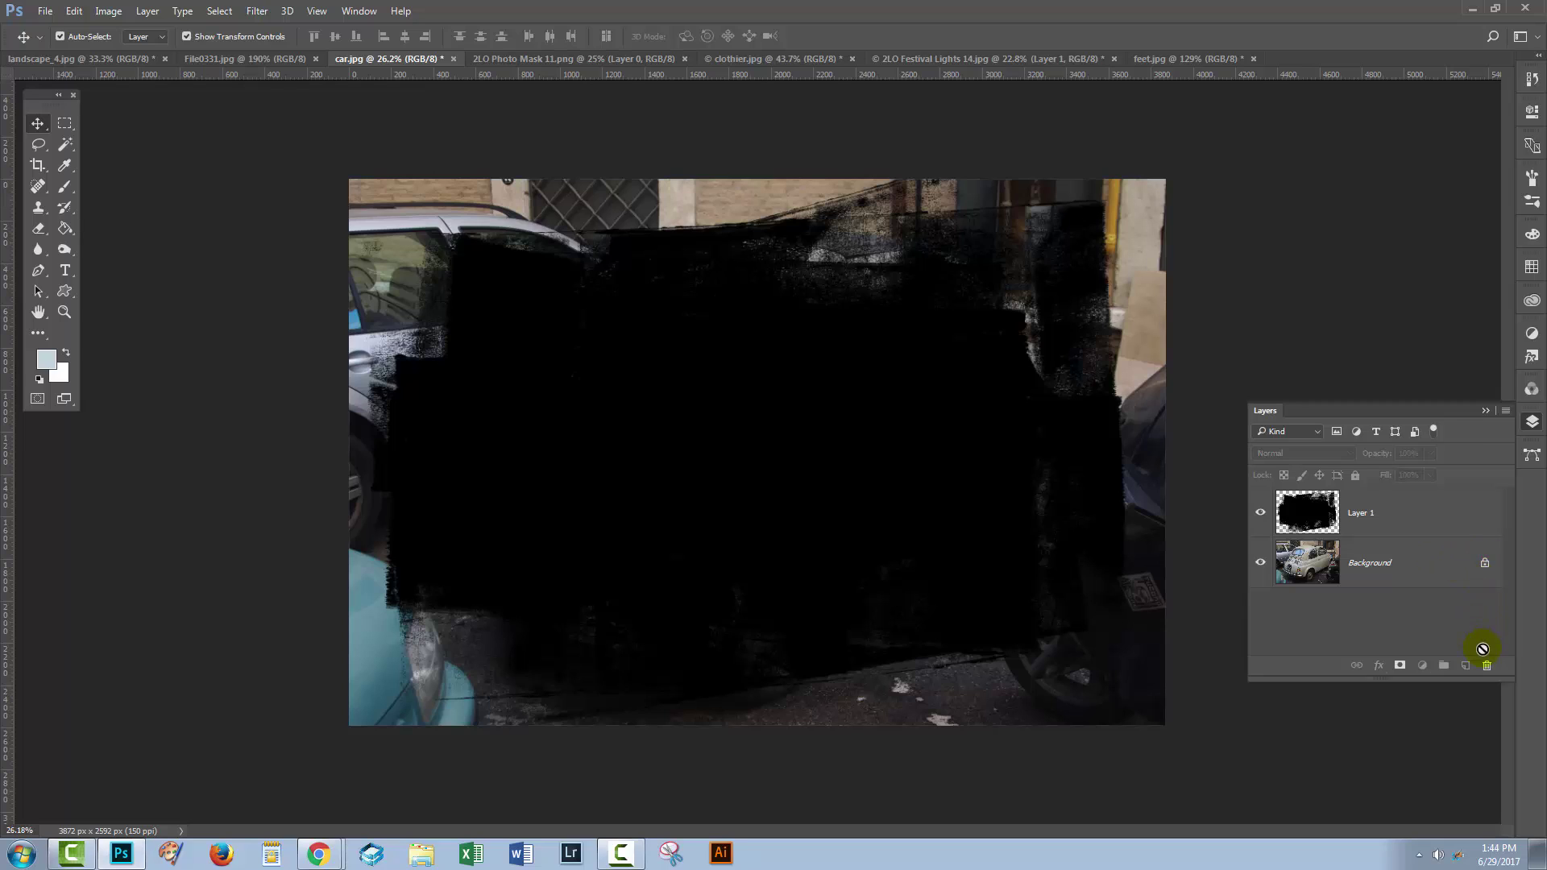
left_click_drag(1487, 666, 1488, 665)
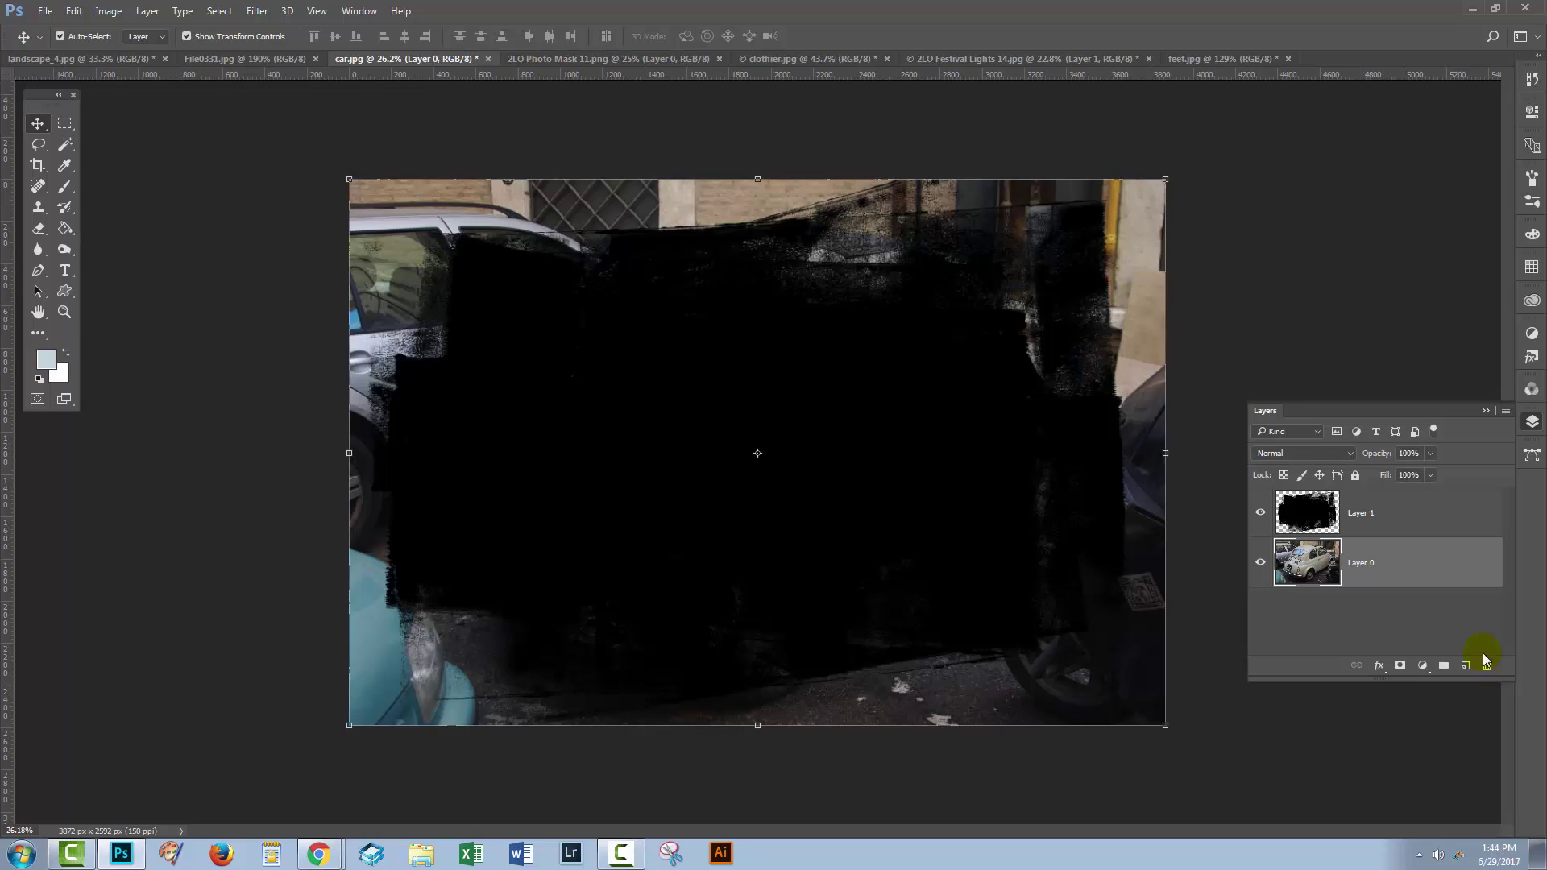
left_click(1398, 623)
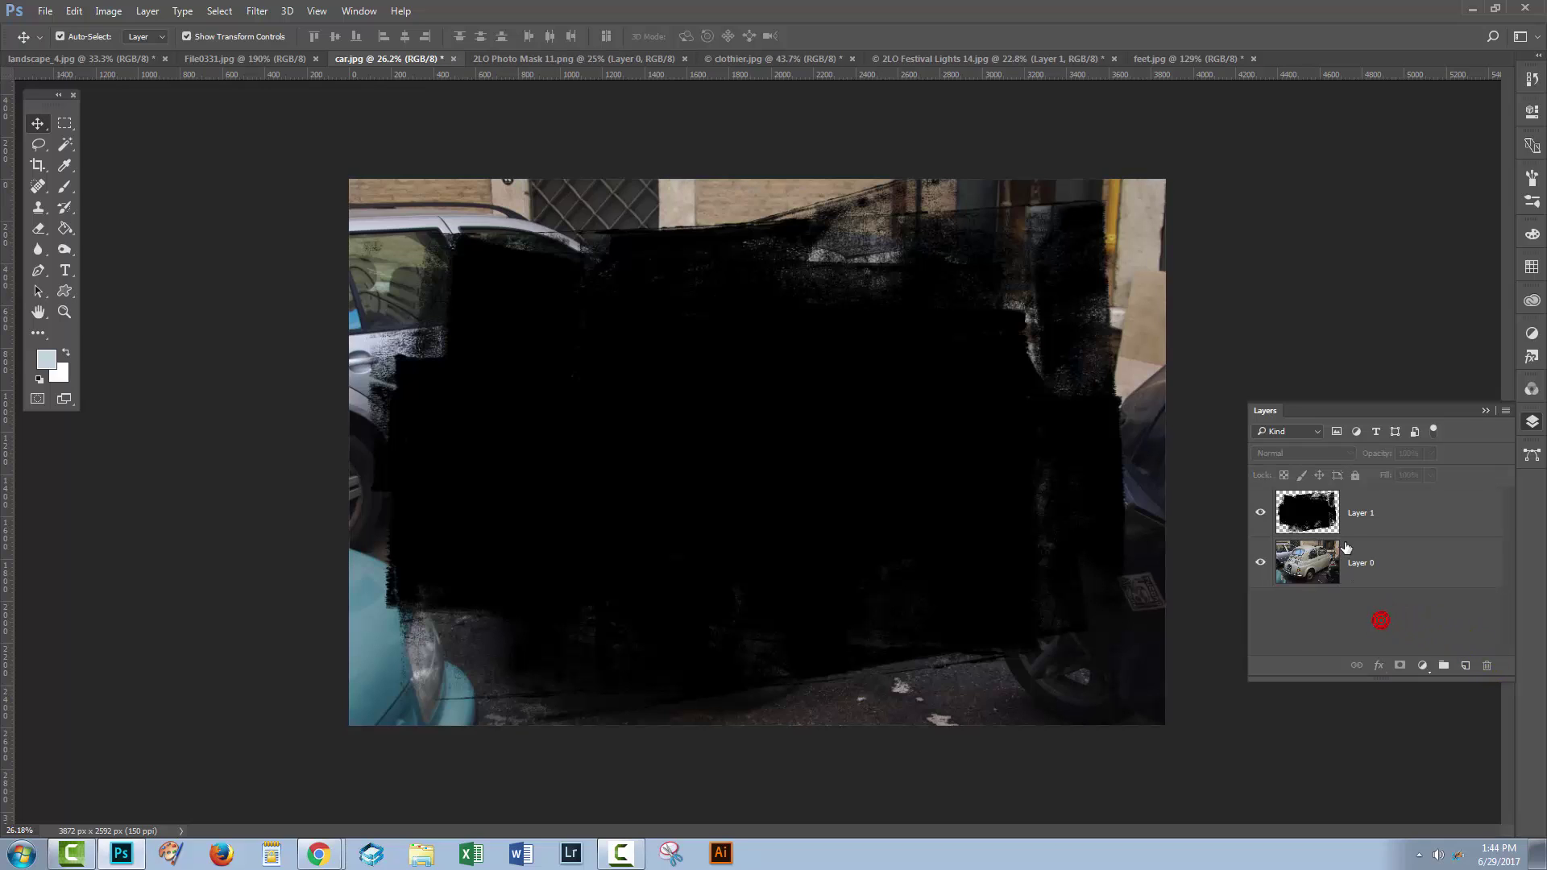
left_click_drag(1402, 564, 1406, 488)
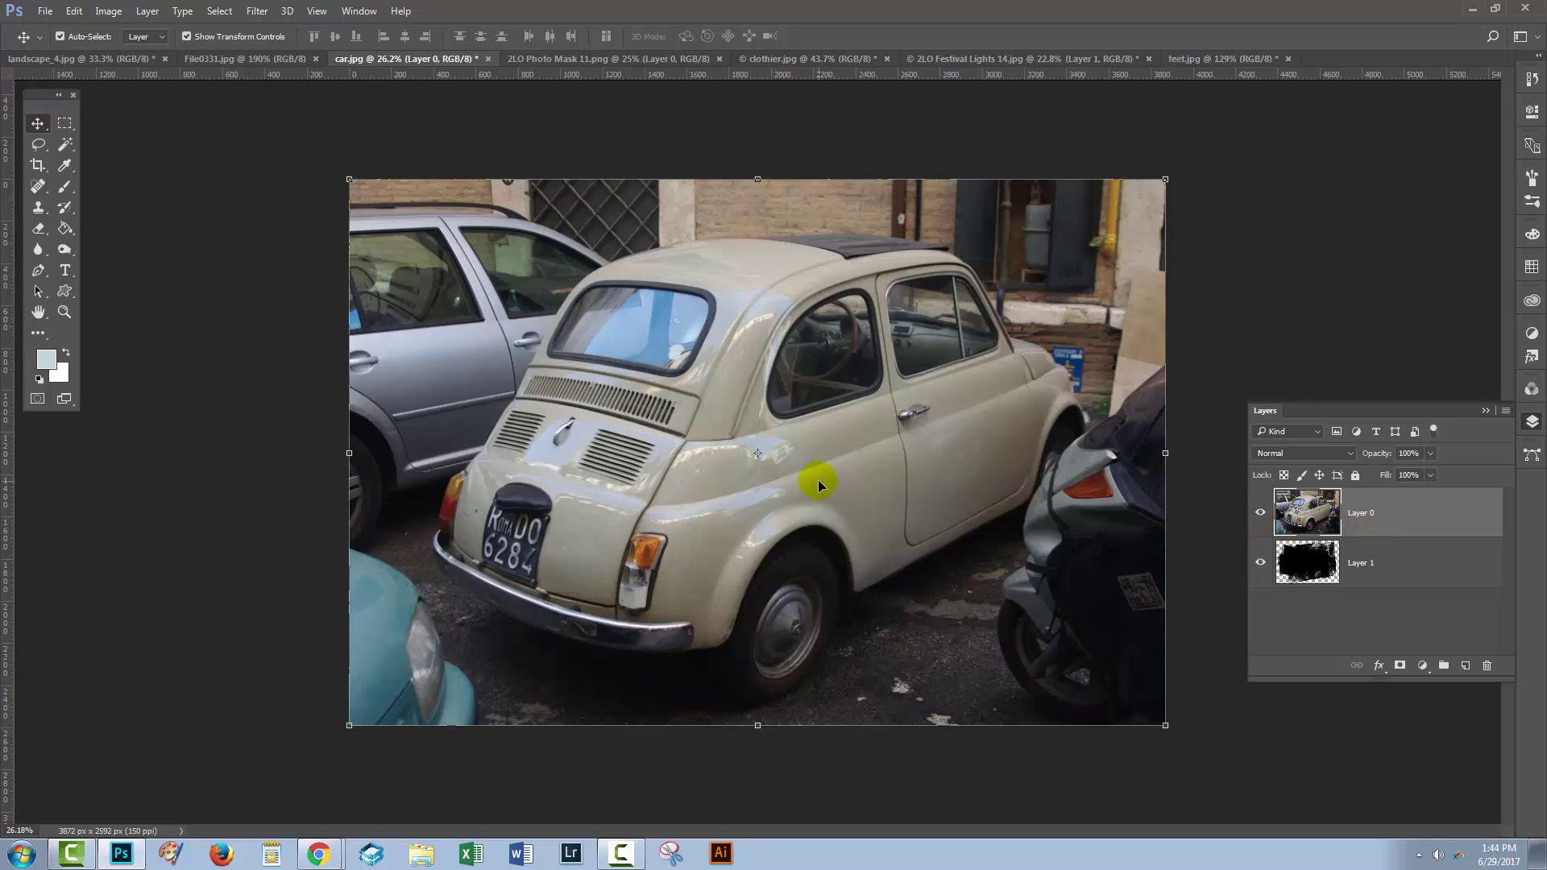
Clip Layer 0 to the black brush-stroke Layer 1 via Create Clipping Mask, then select Layer 1.
left_click(1263, 513)
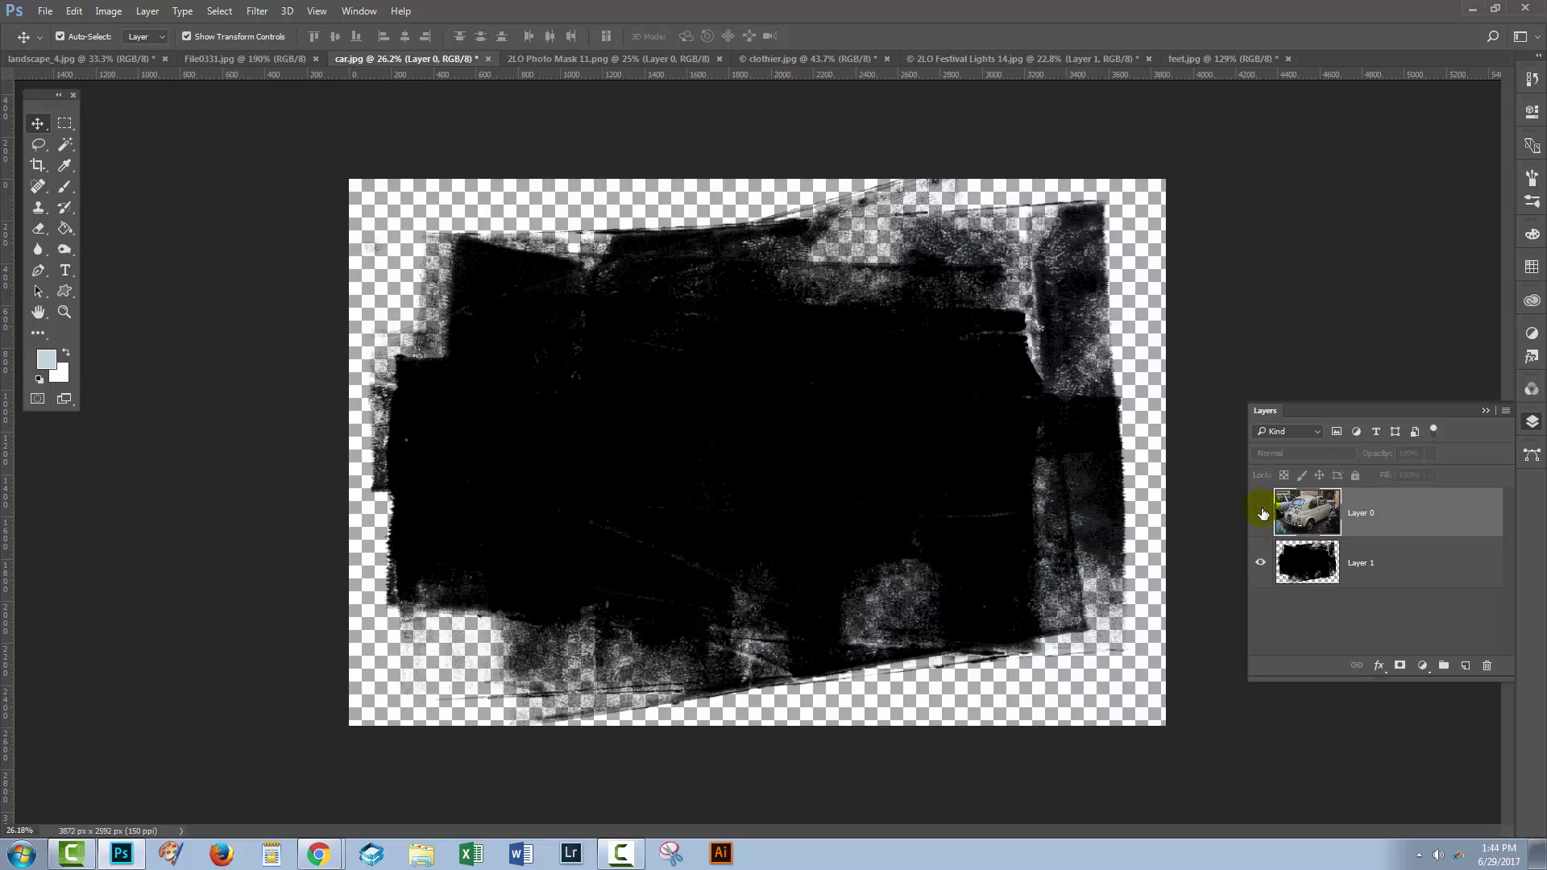
left_click(1261, 513)
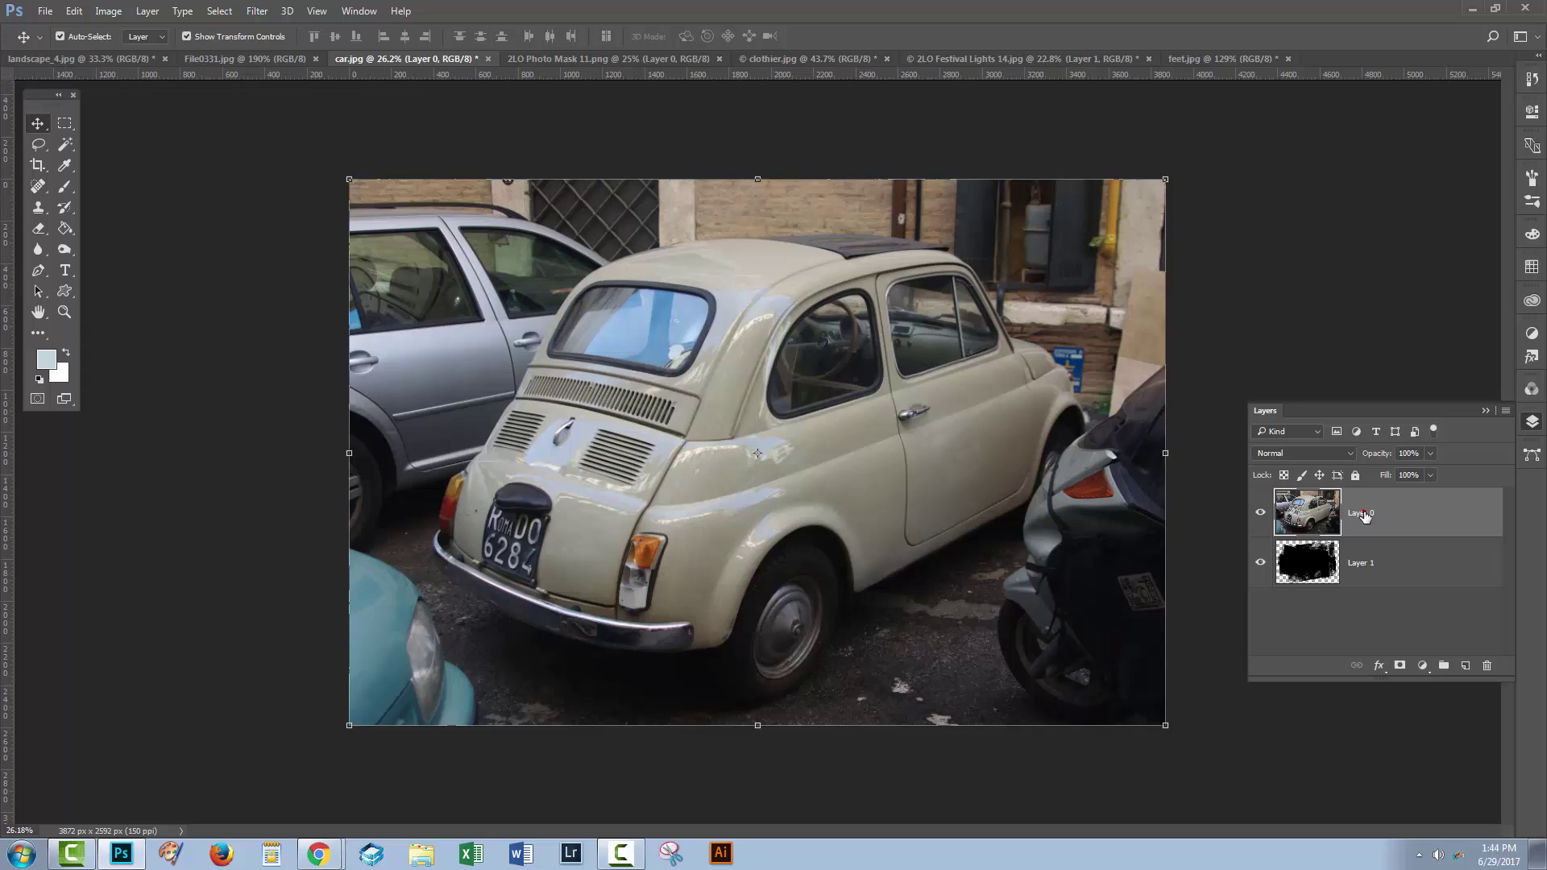
left_click(1370, 507)
left_click(147, 12)
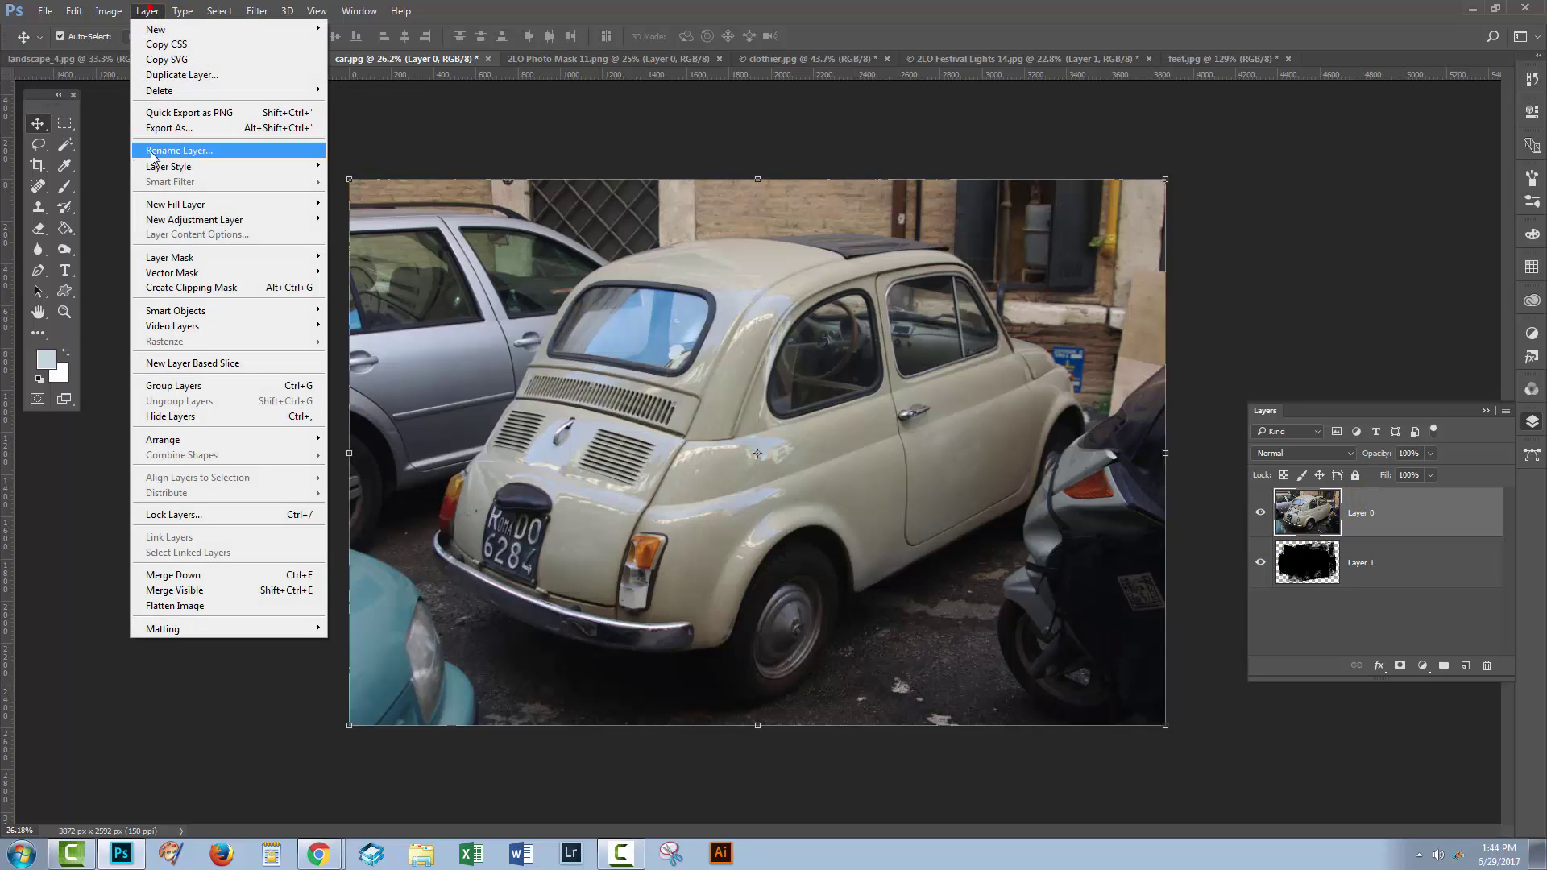
left_click(191, 288)
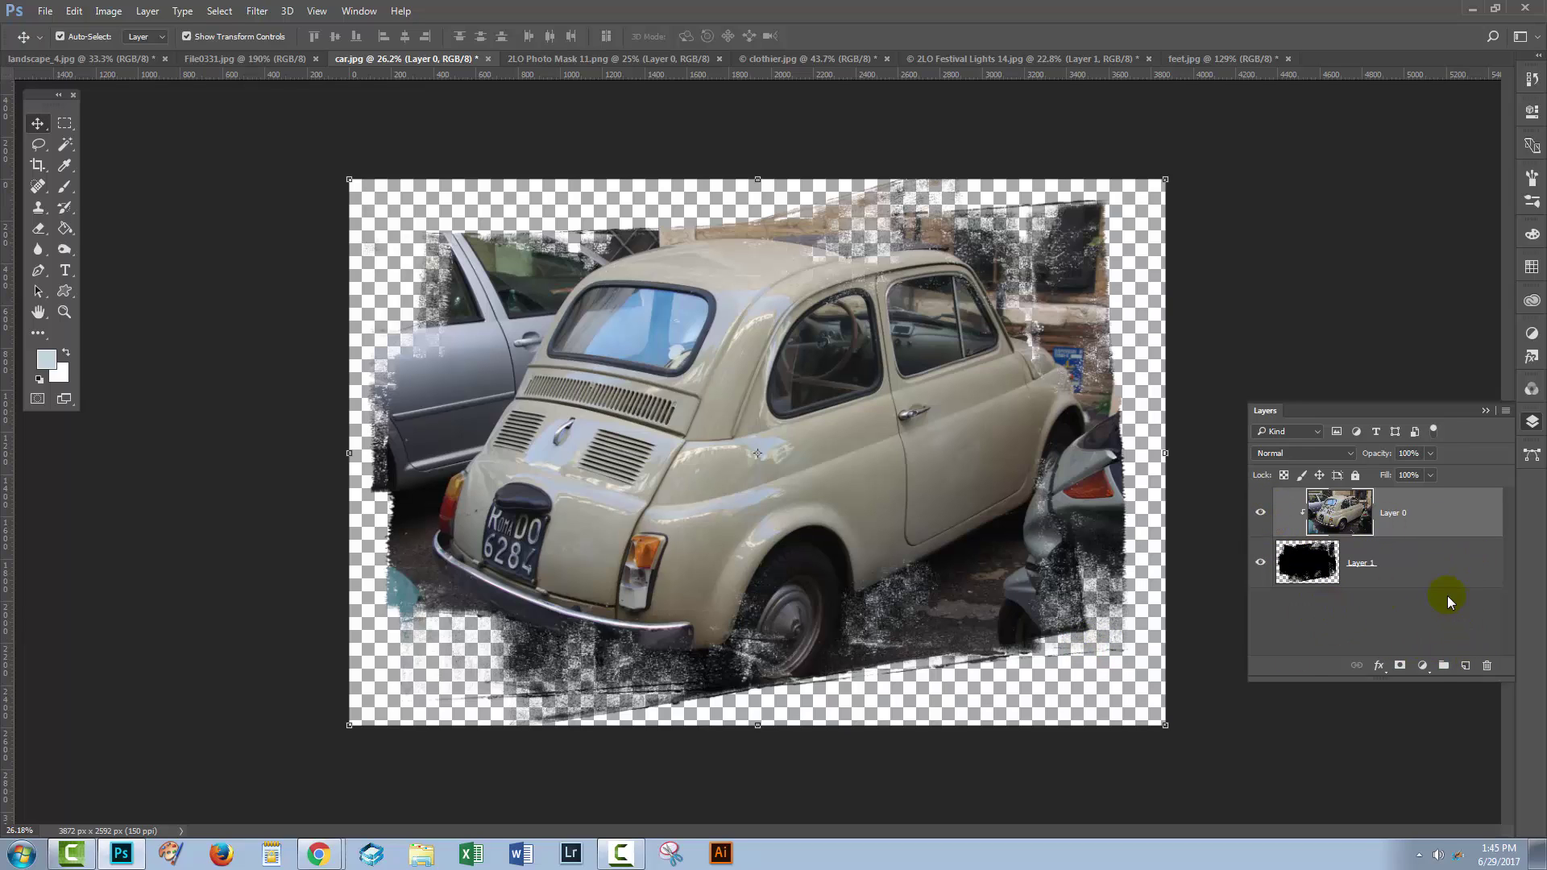
left_click(1408, 565)
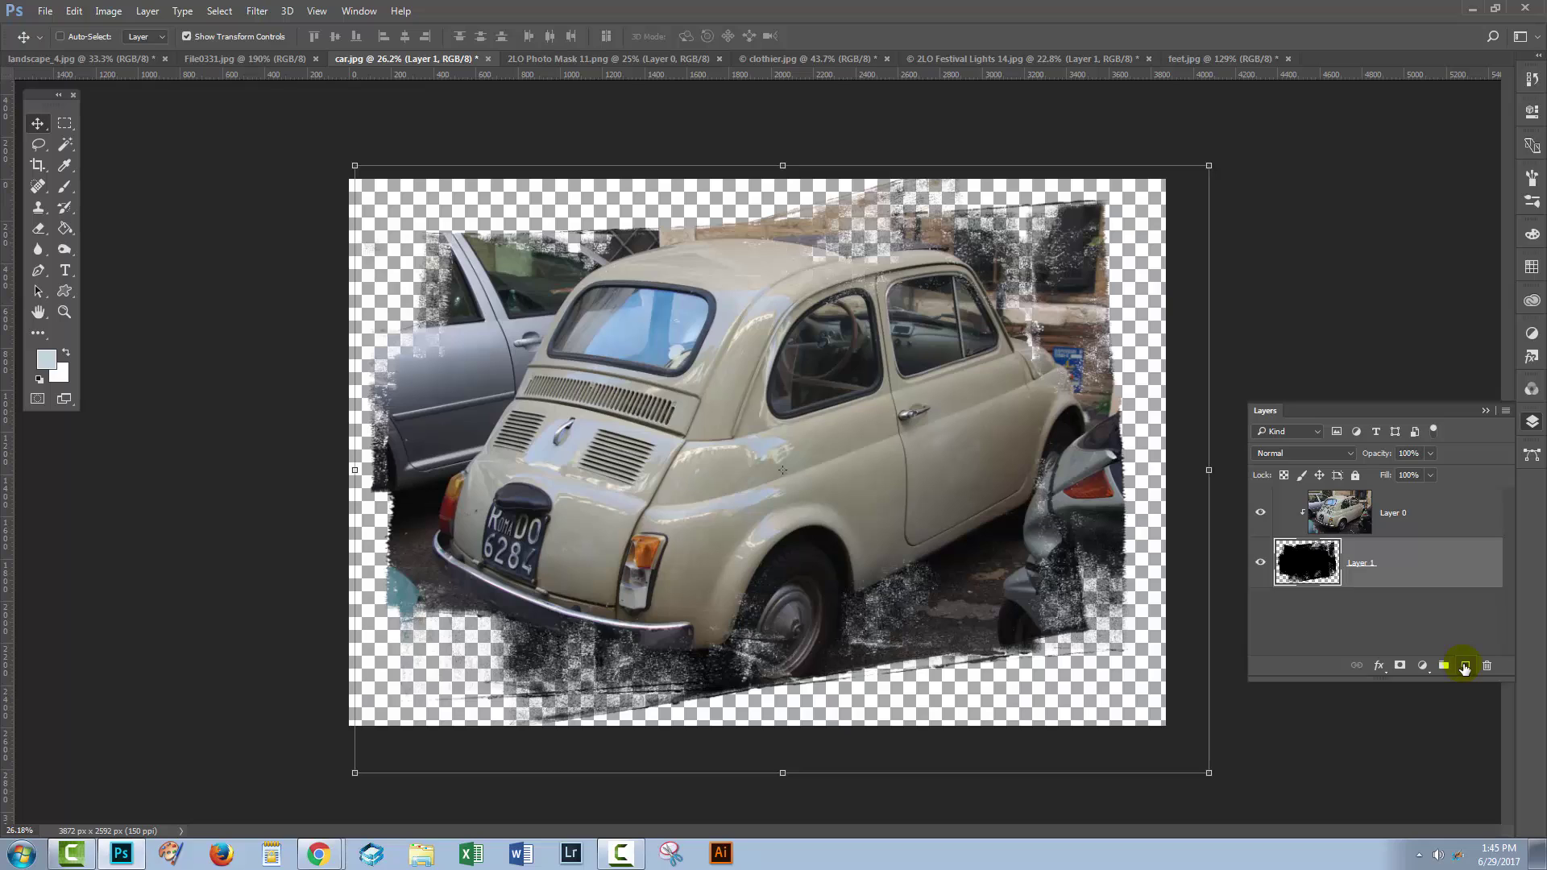
Fill new Layer 2 with dark red sampled from the car's taillight, then hide Layer 1.
left_click(1463, 665)
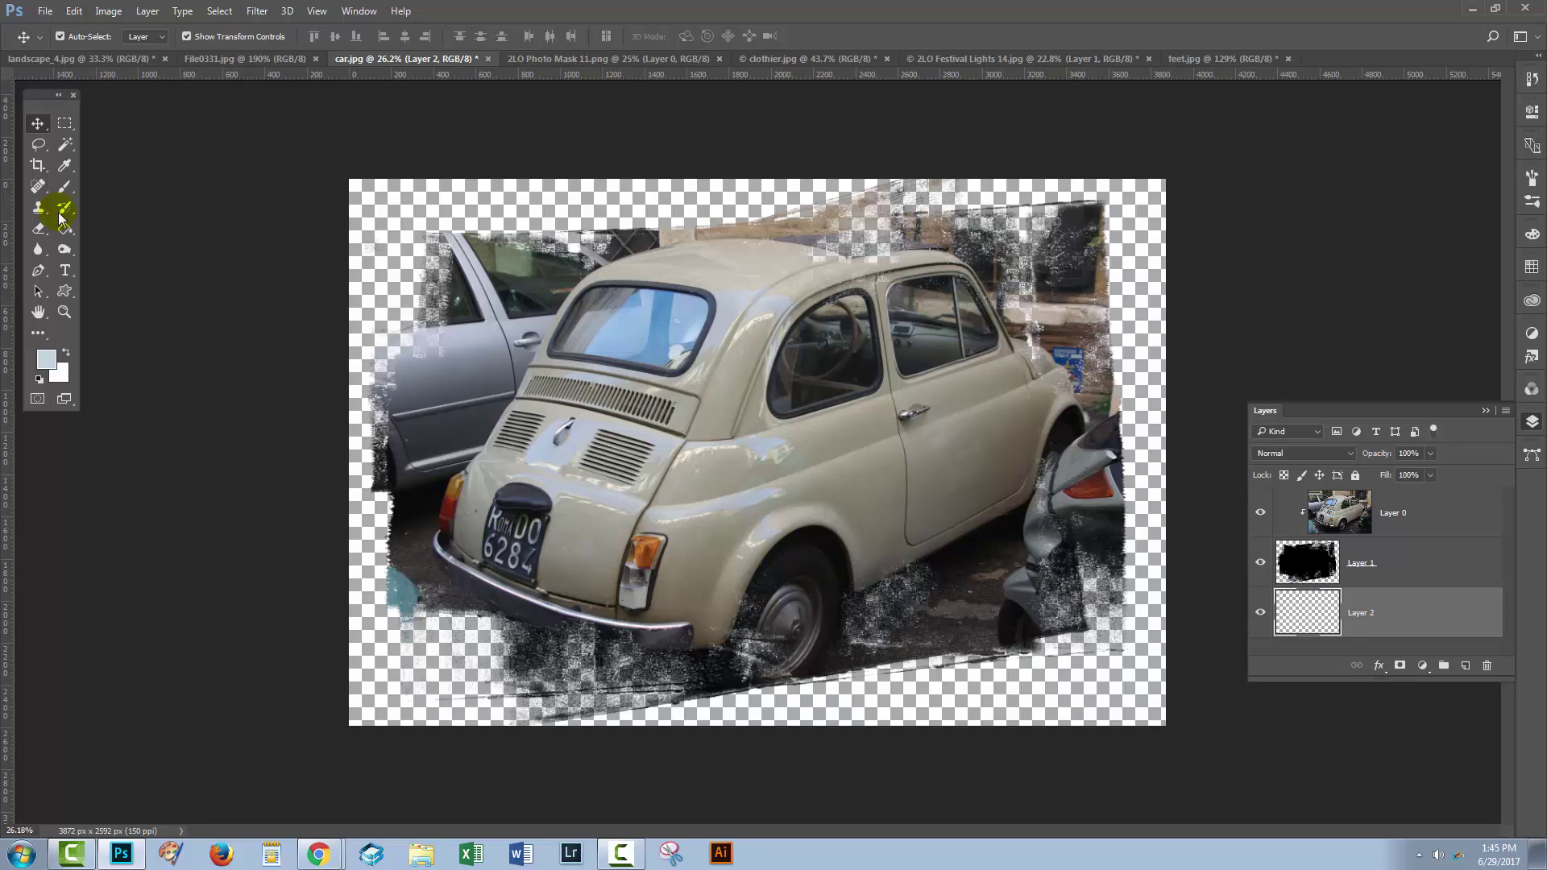
left_click(65, 165)
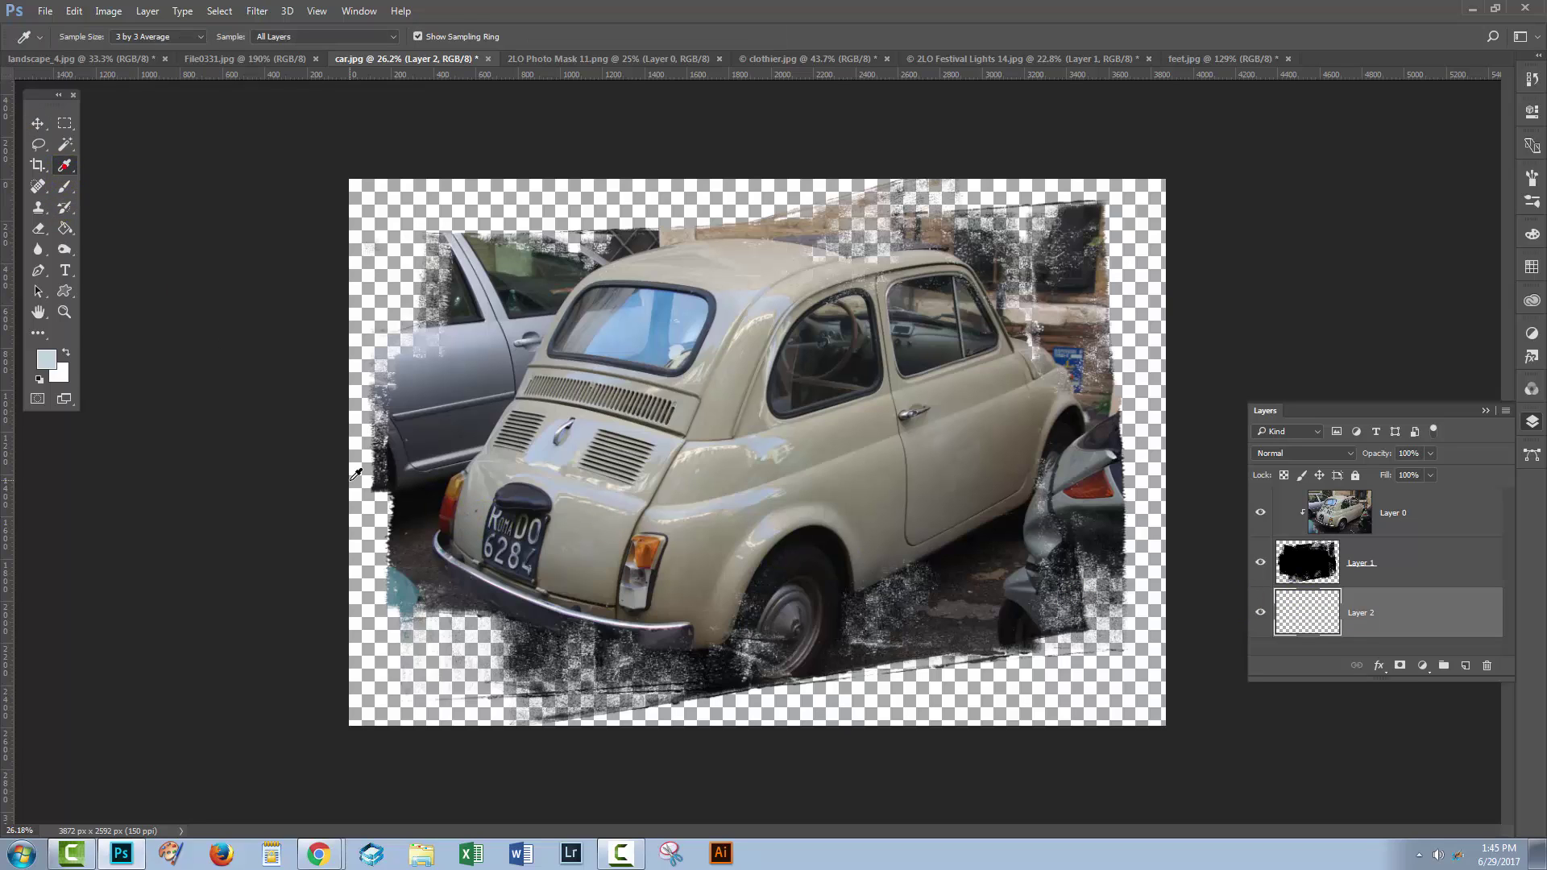
left_click(451, 502)
left_click(1307, 613)
key("alt+BackSpace")
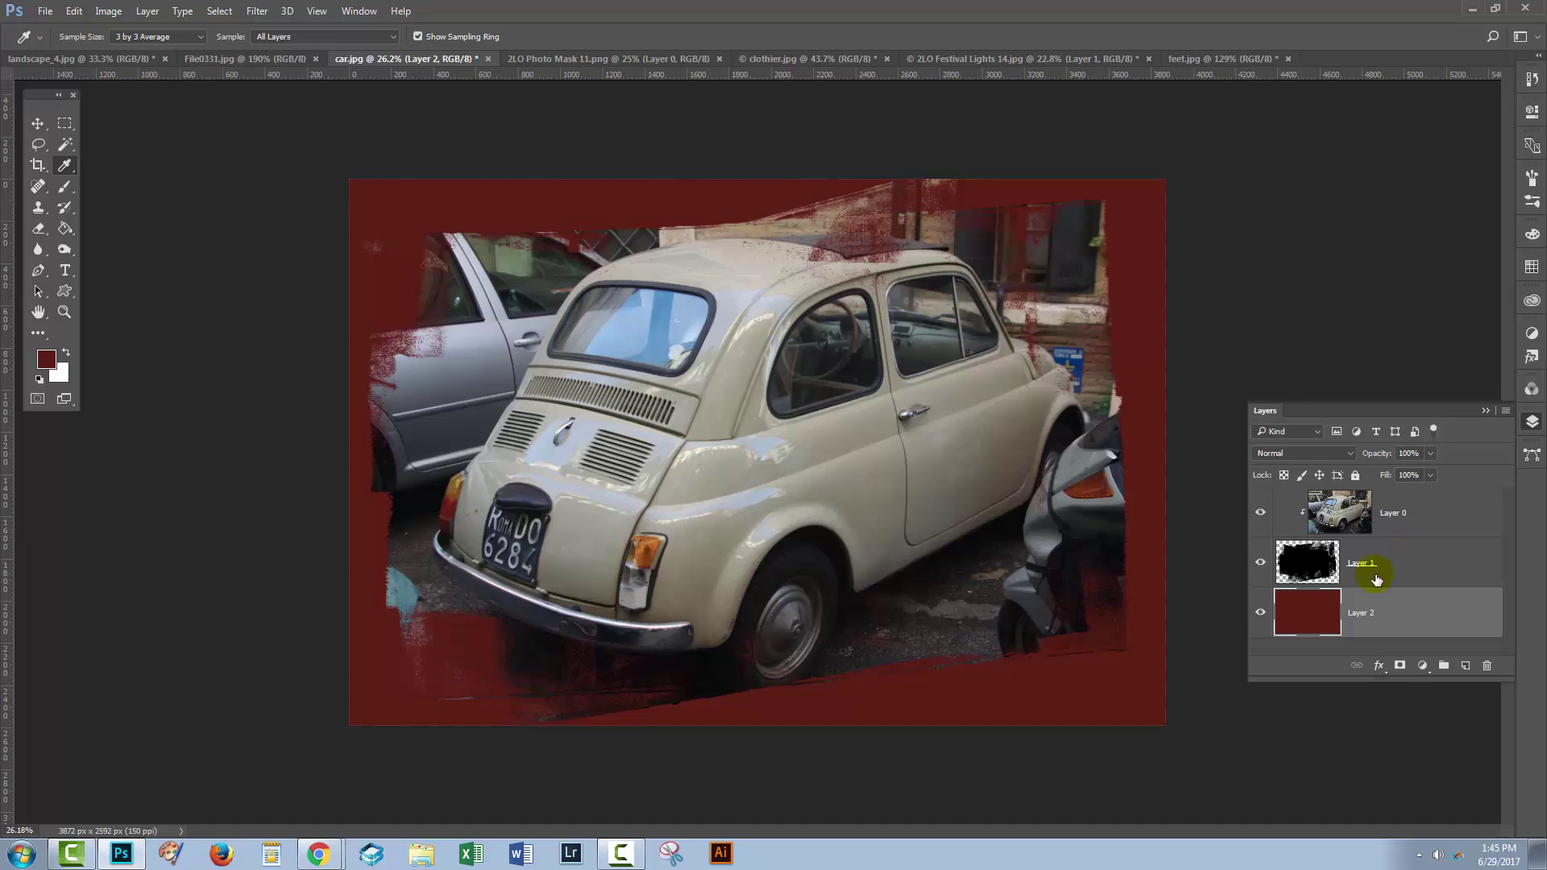
left_click(1260, 564)
left_click(1261, 616)
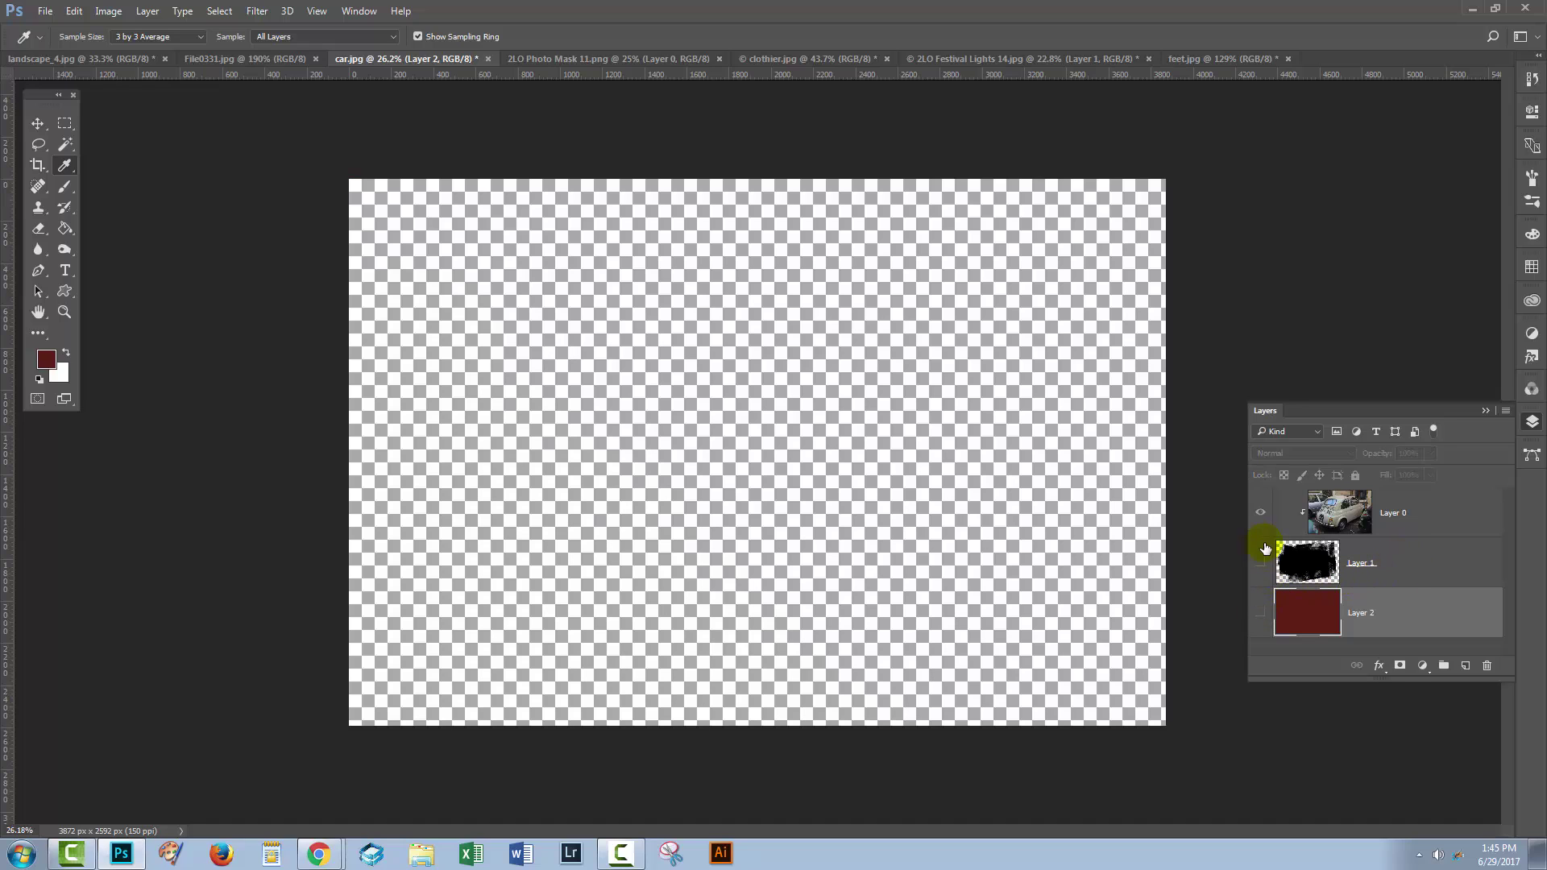
left_click(1401, 513)
left_click(147, 11)
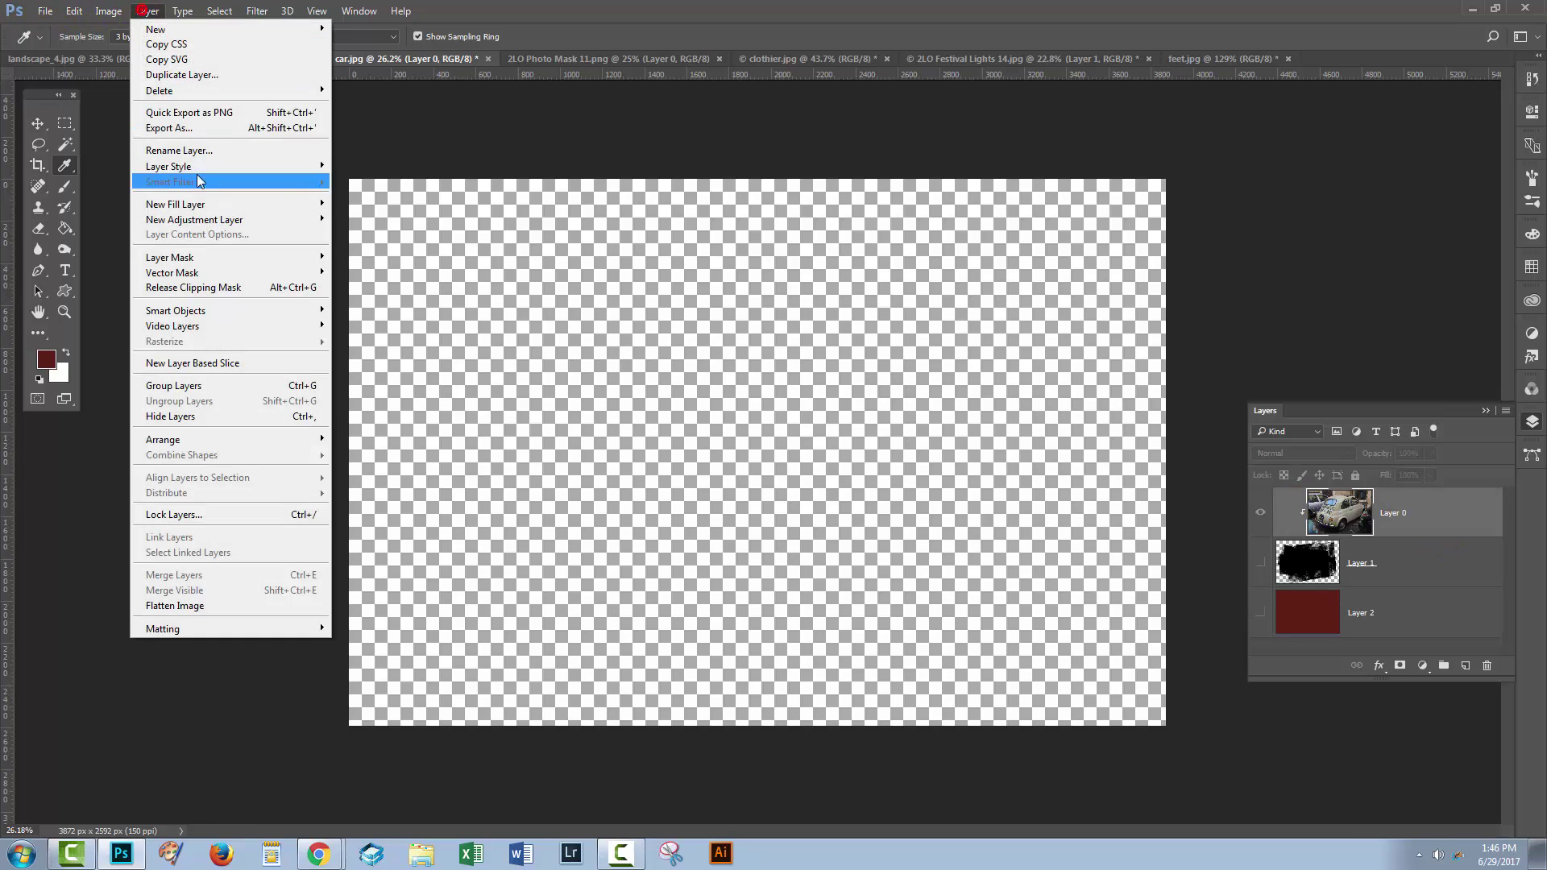
left_click(209, 287)
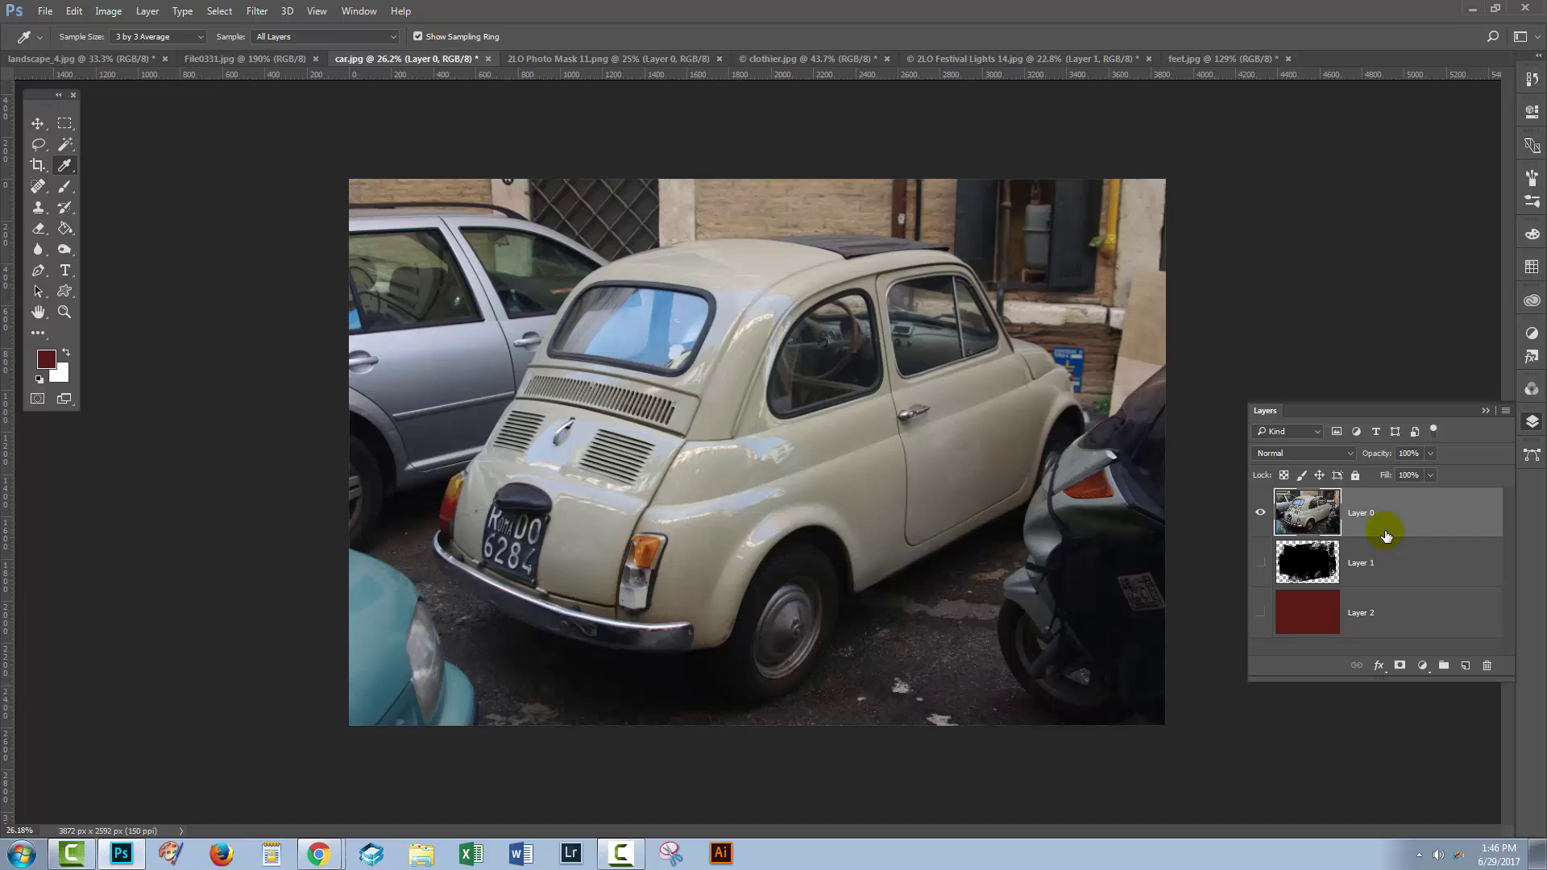
left_click(399, 59)
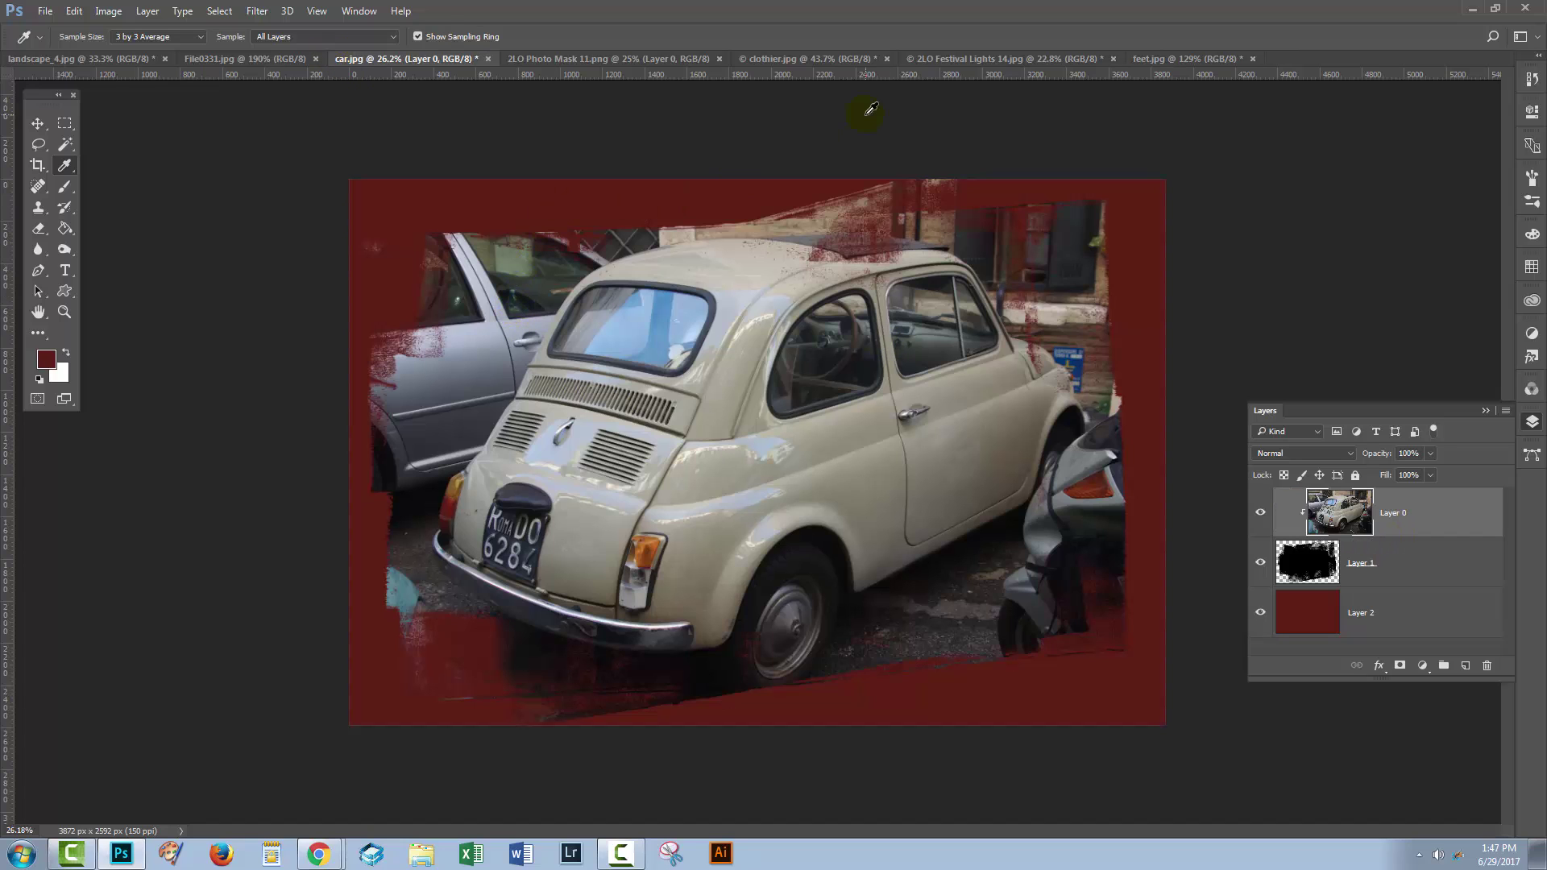
Drag the Festival Lights Background layer into clothier.jpg as Layer 1.
left_click(789, 58)
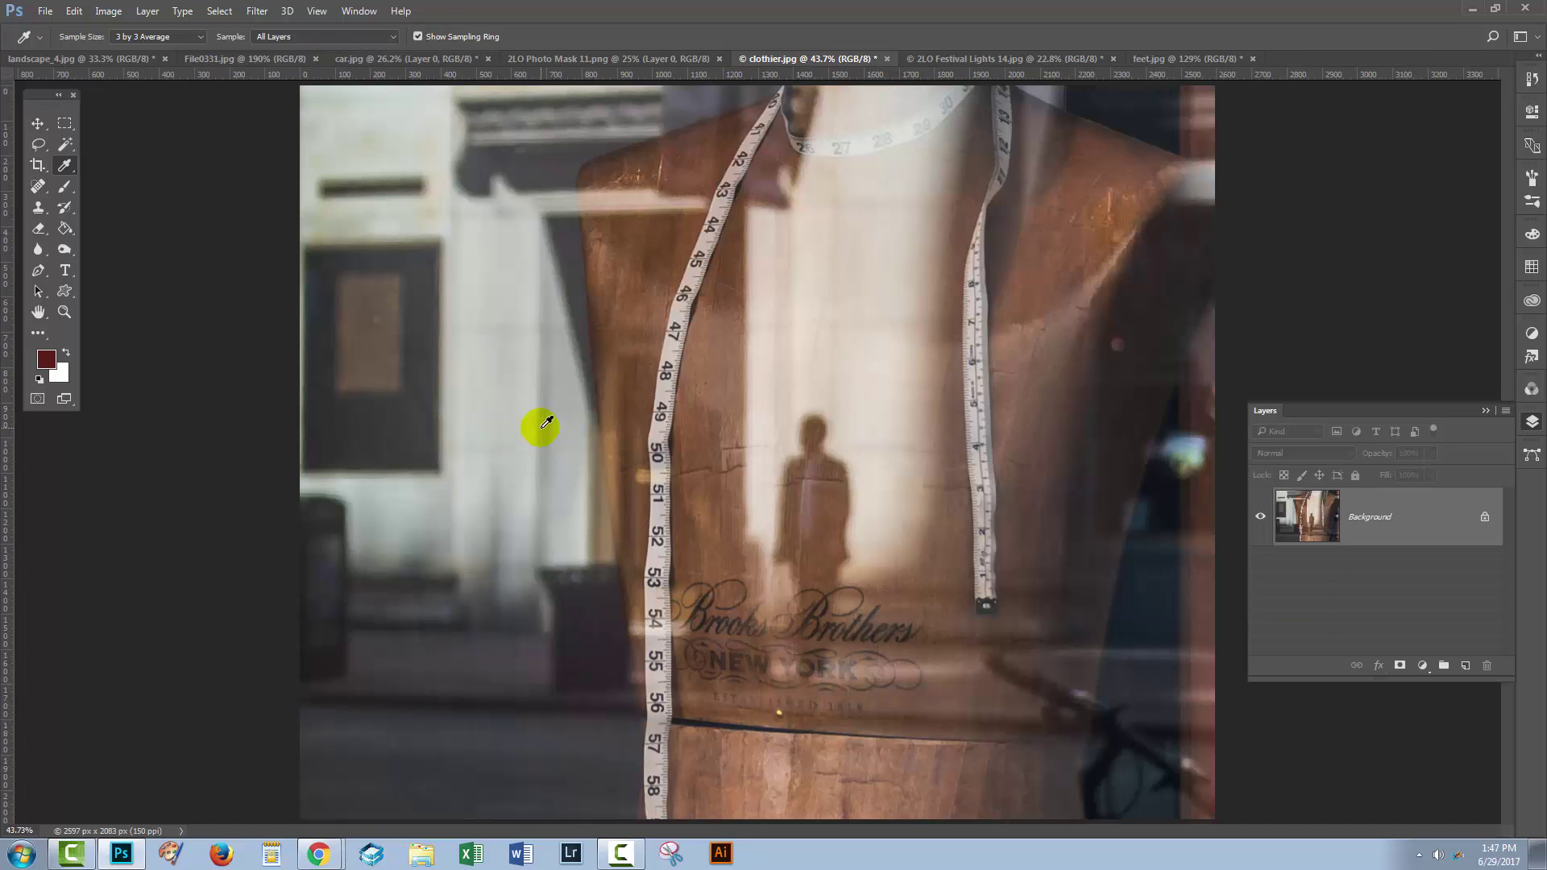
left_click(980, 58)
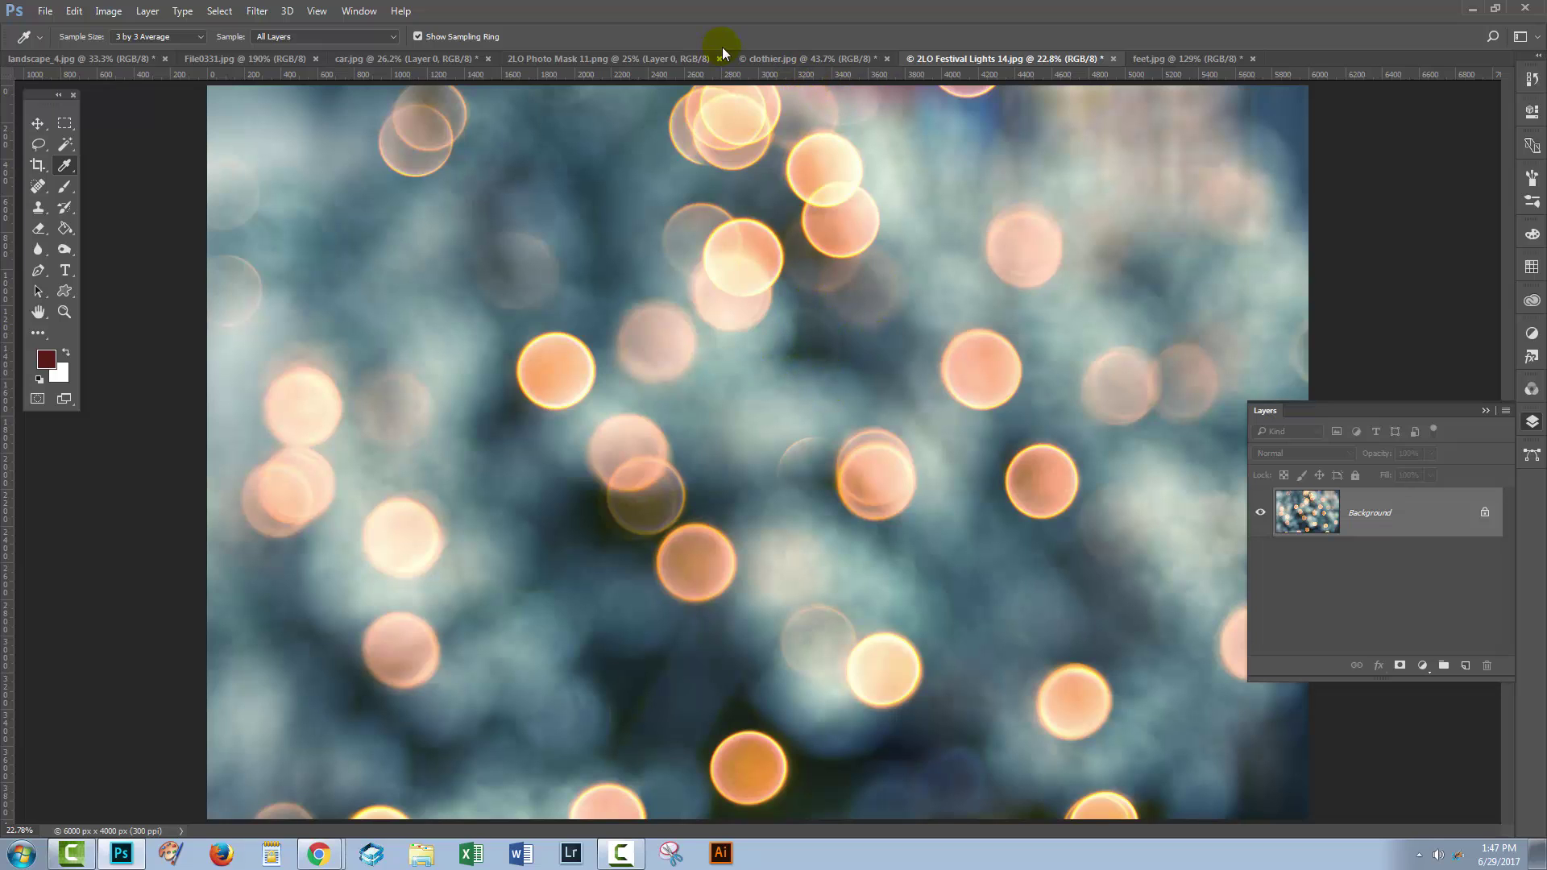
left_click(774, 58)
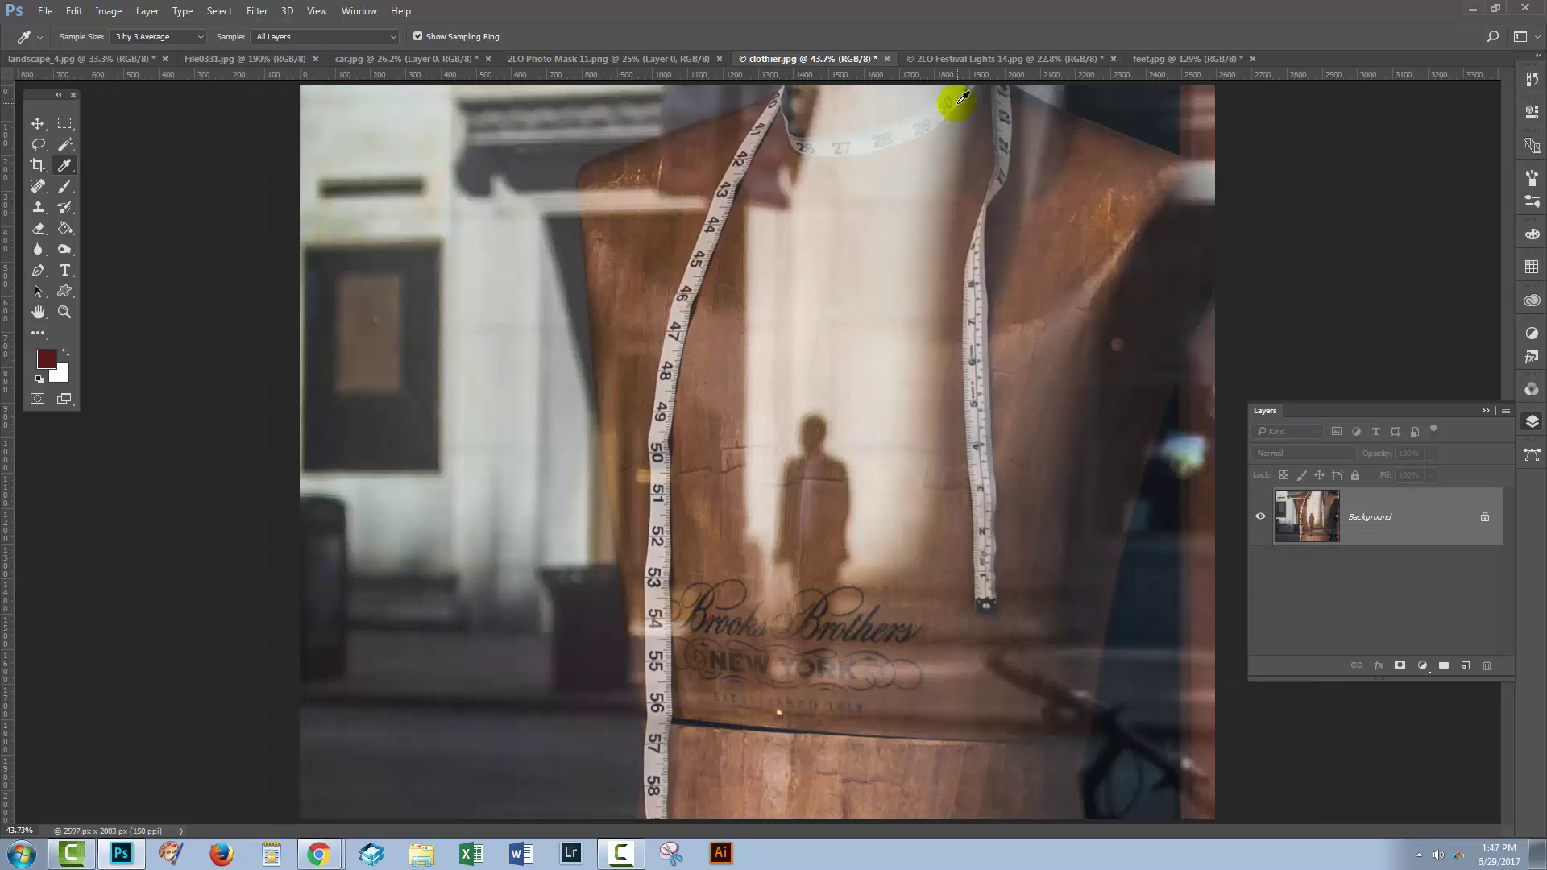
left_click(968, 54)
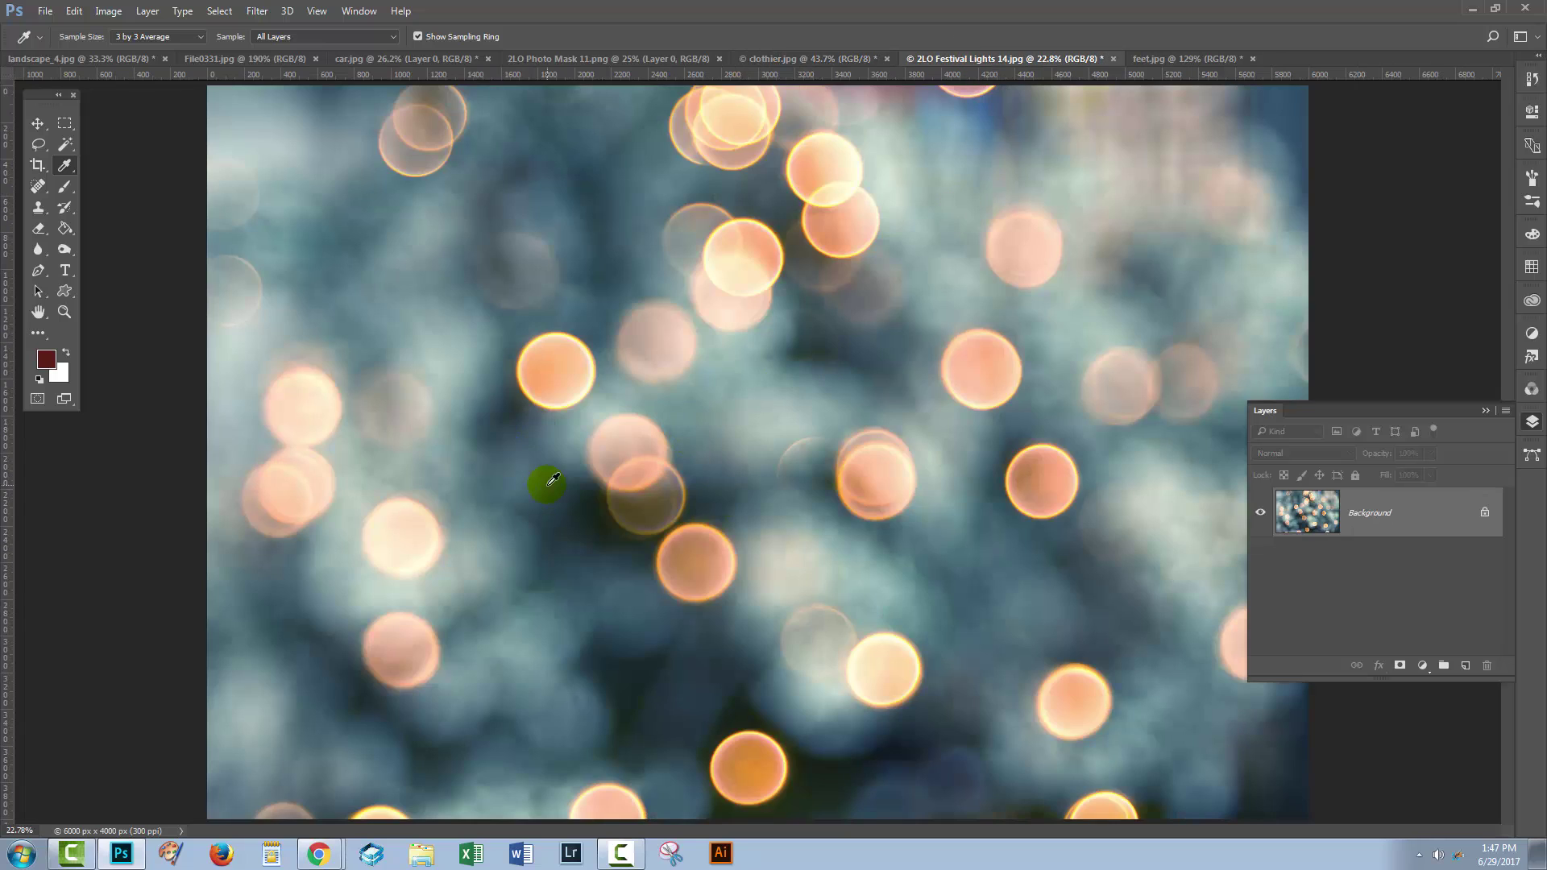
left_click(789, 58)
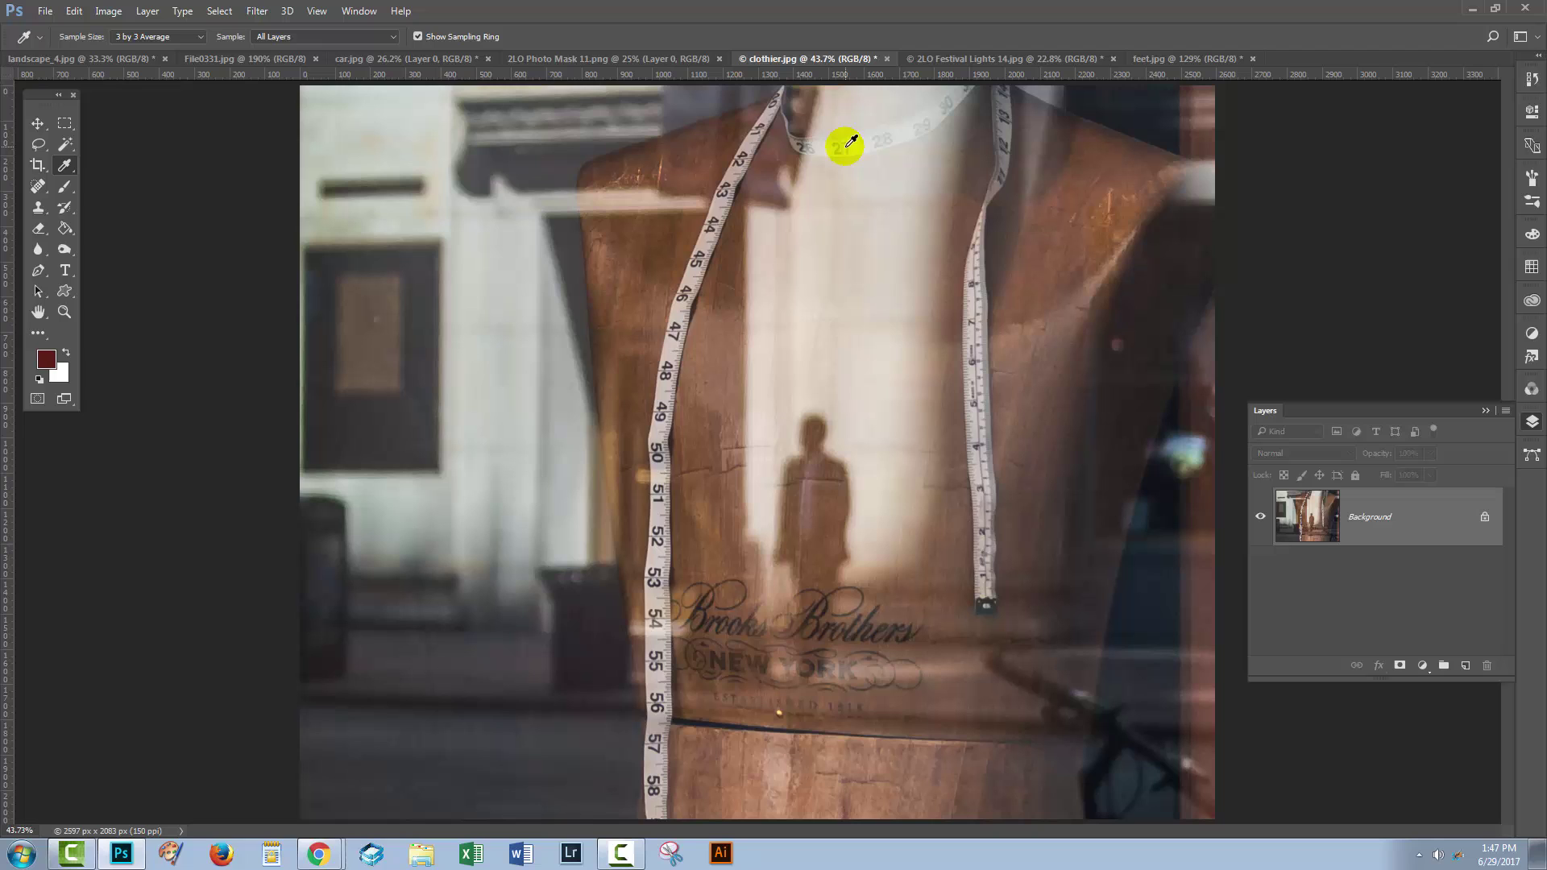
left_click(961, 56)
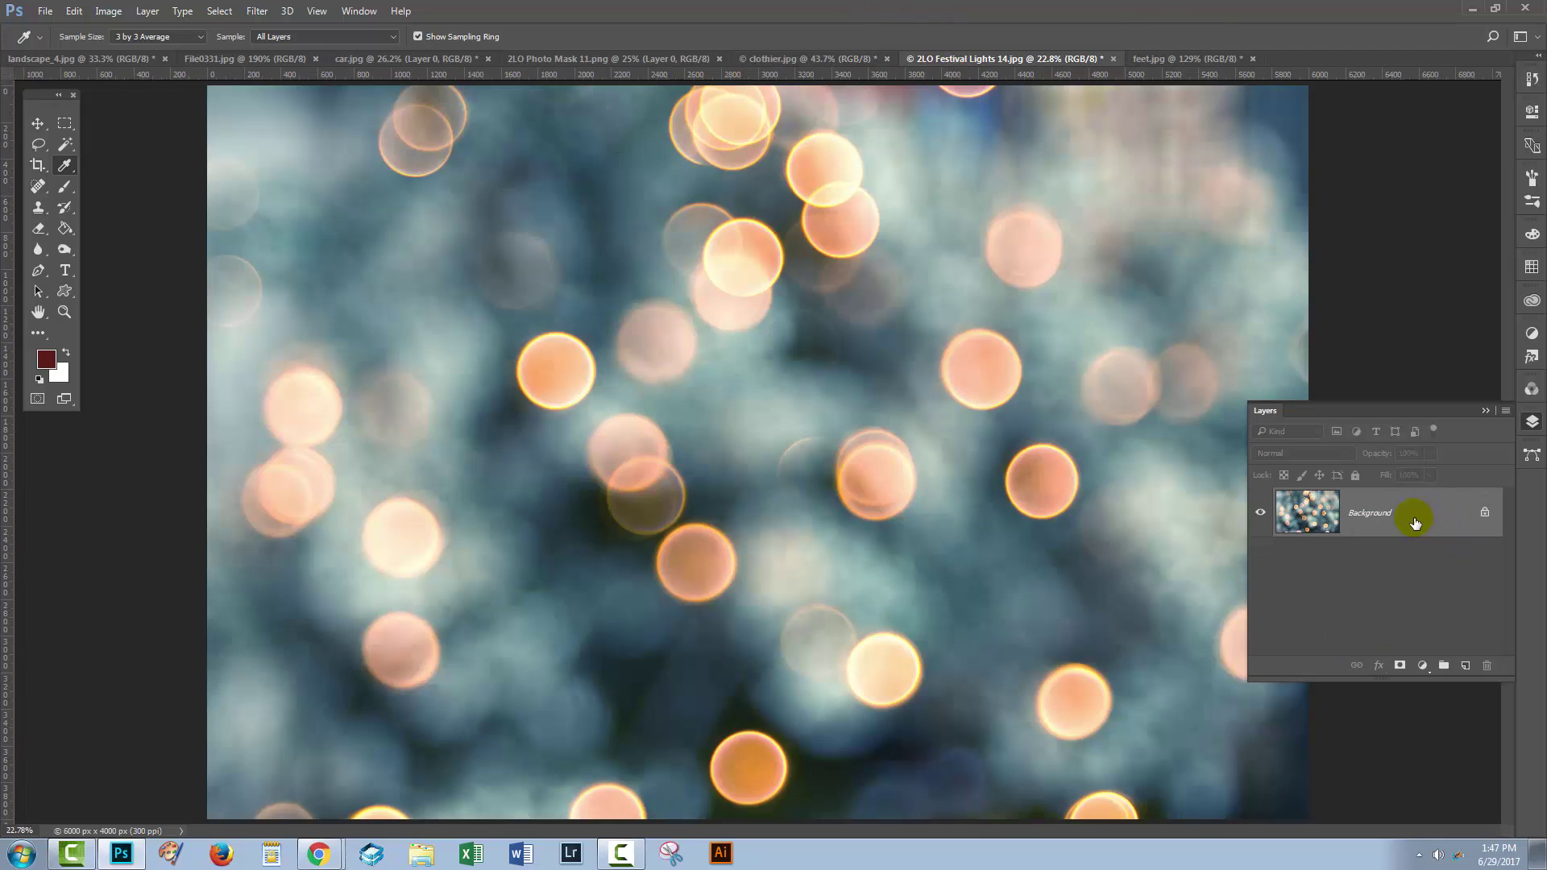
mouse_move(1412, 520)
left_mouse_down()
mouse_move(724, 94)
mouse_move(797, 372)
left_mouse_up()
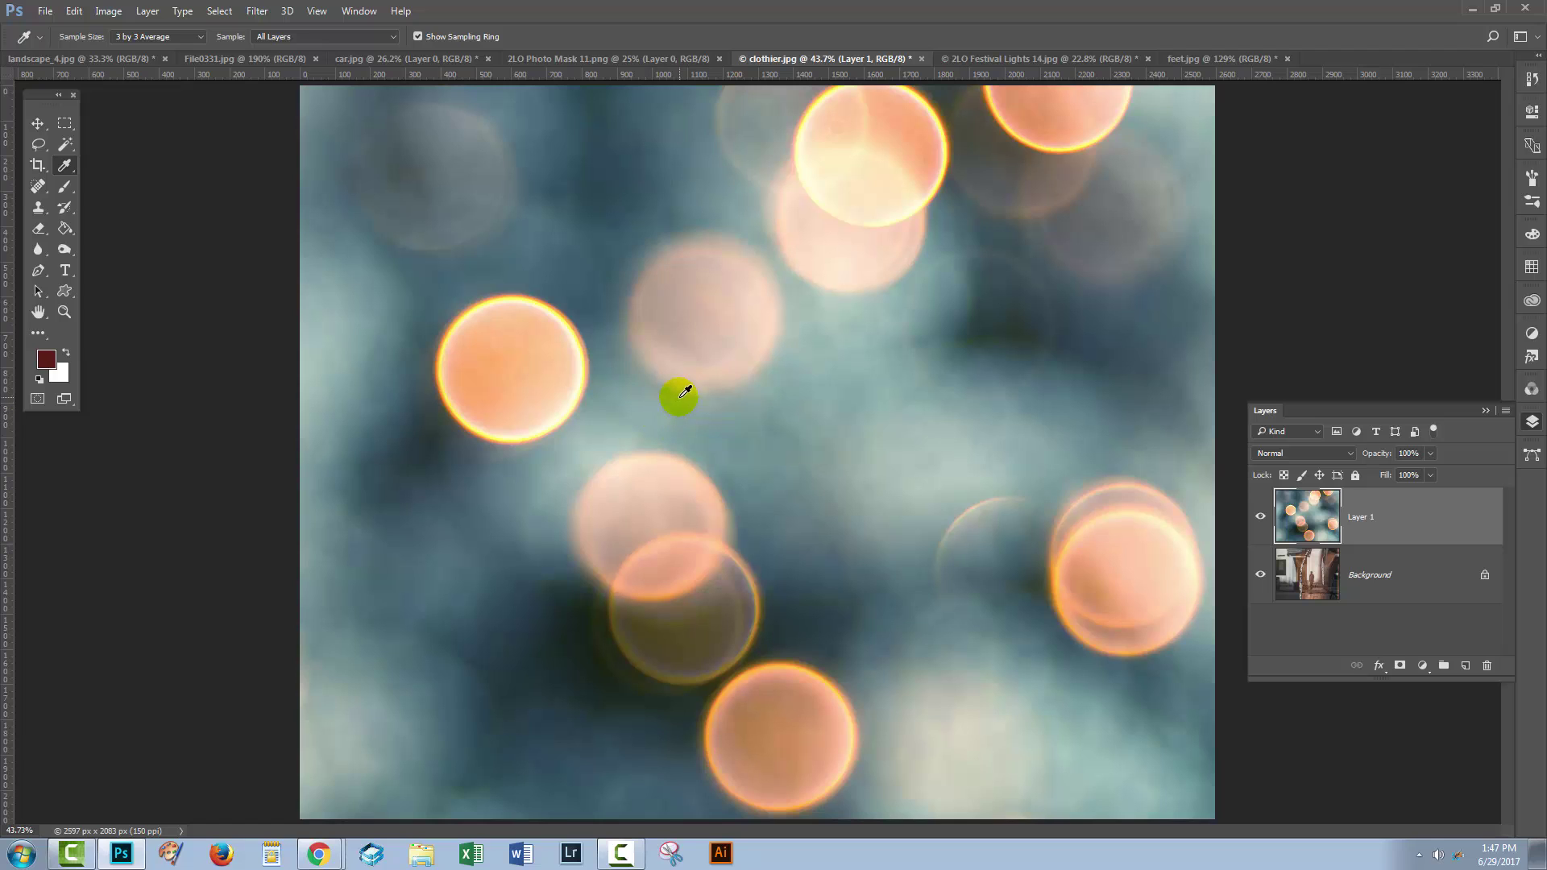
Free Transform the bokeh layer, shrinking and repositioning it over the clothier canvas, and commit.
key("v")
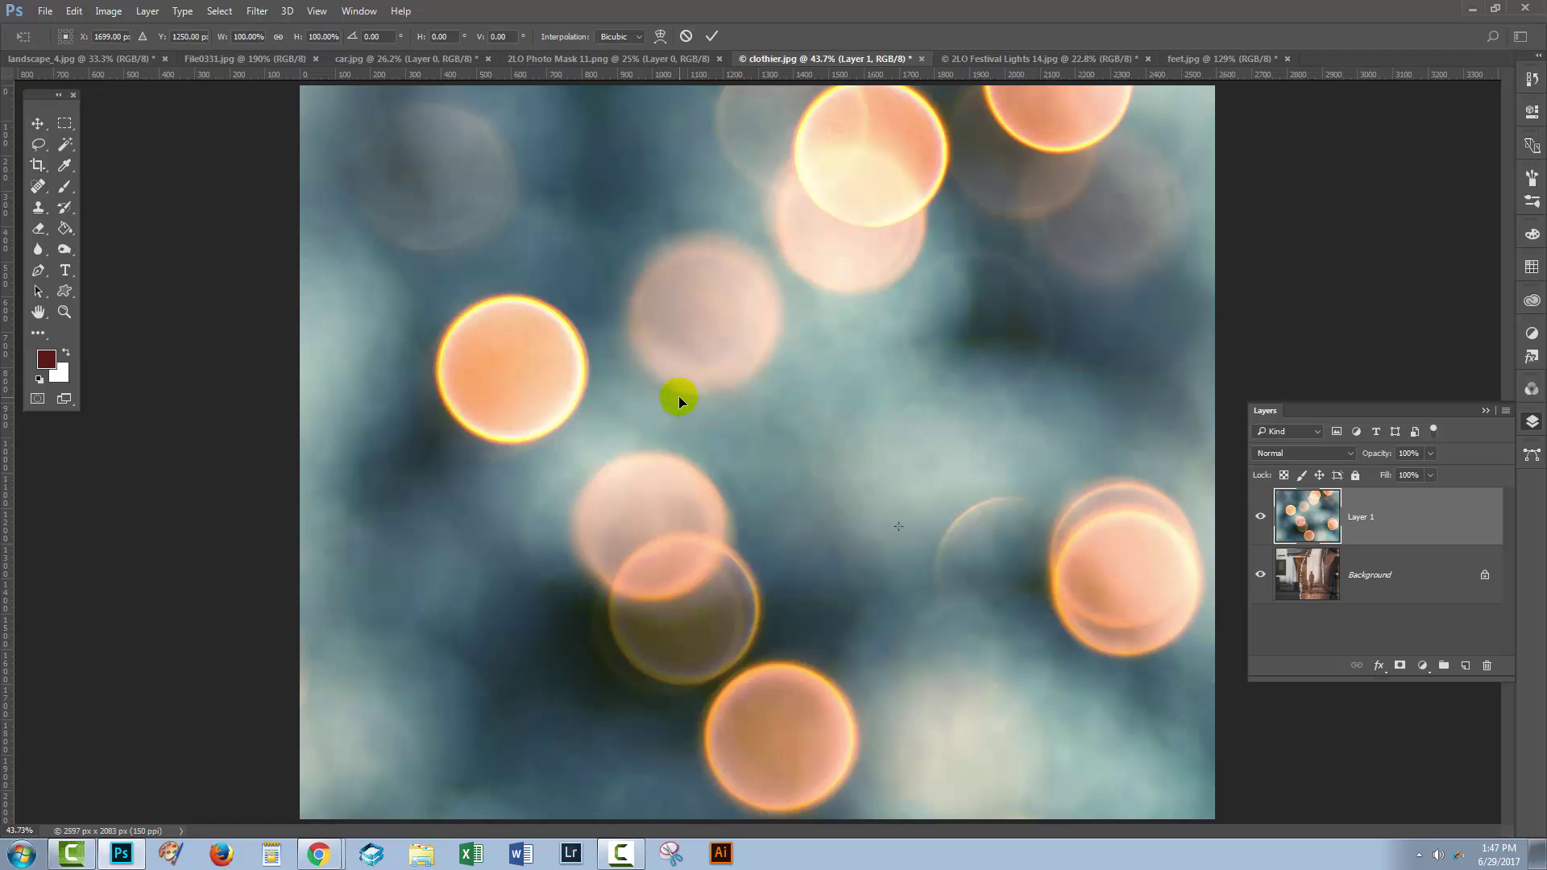
key("ctrl+t")
key("ctrl+0")
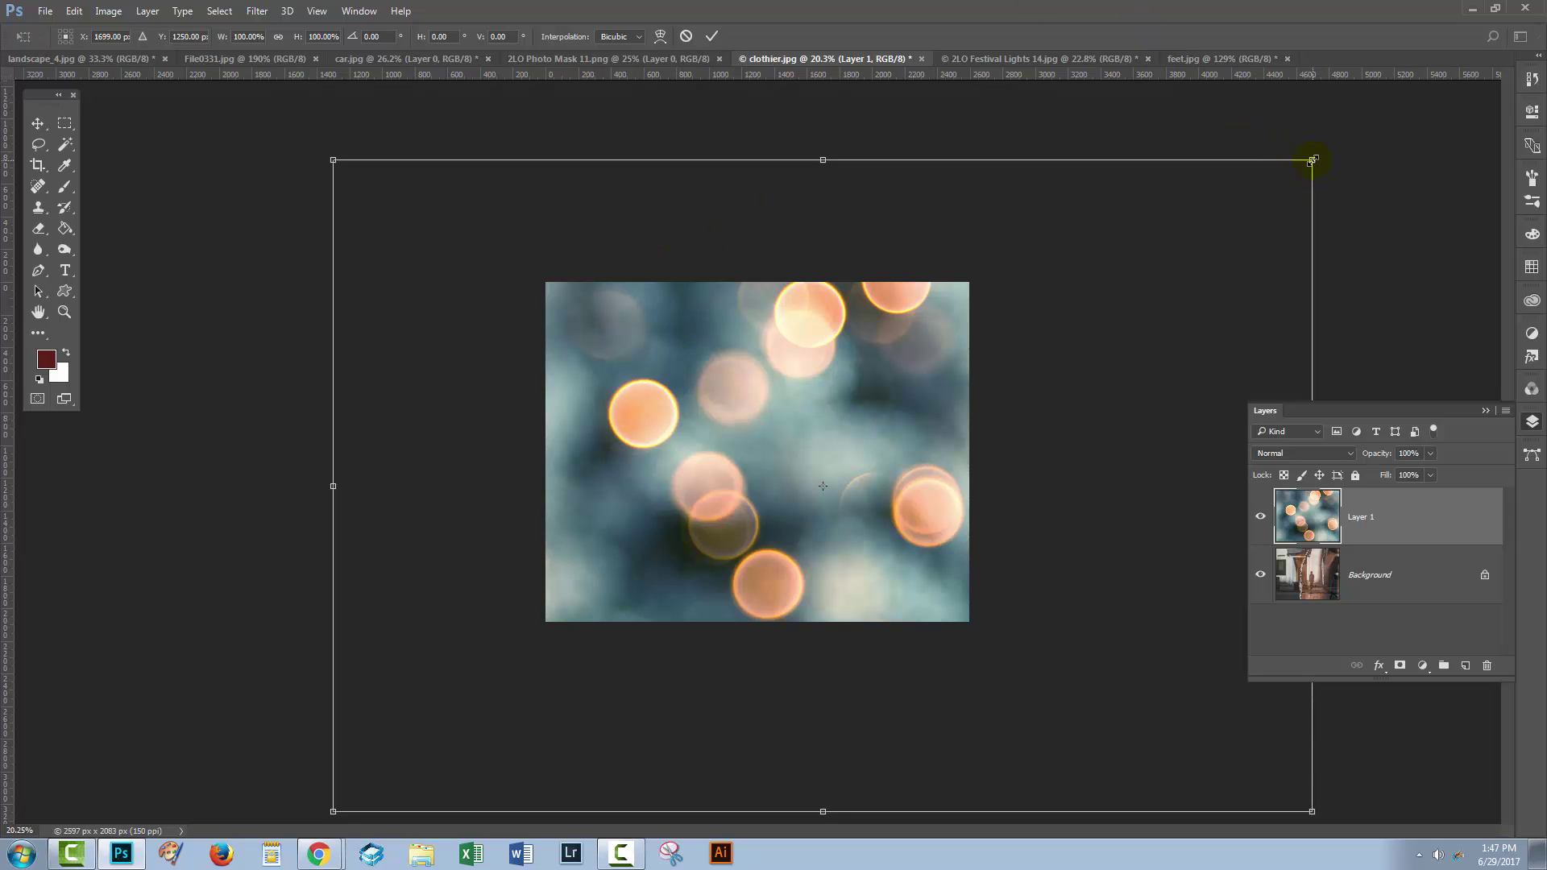
left_click_drag(1312, 160, 928, 402)
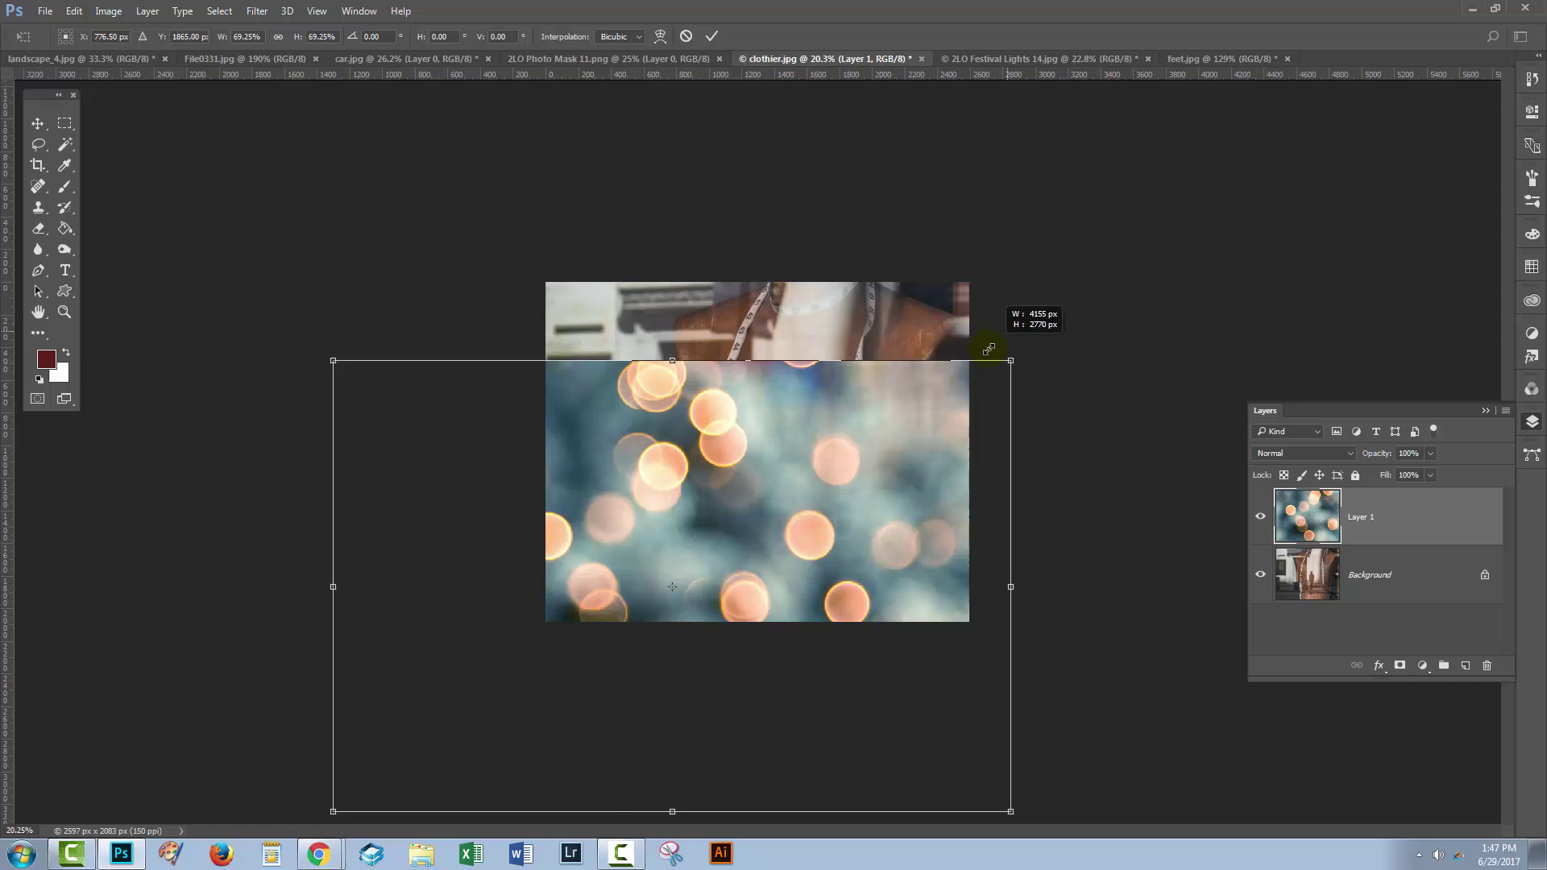
mouse_move(780, 548)
left_mouse_down()
mouse_move(917, 366)
mouse_move(981, 378)
left_mouse_up()
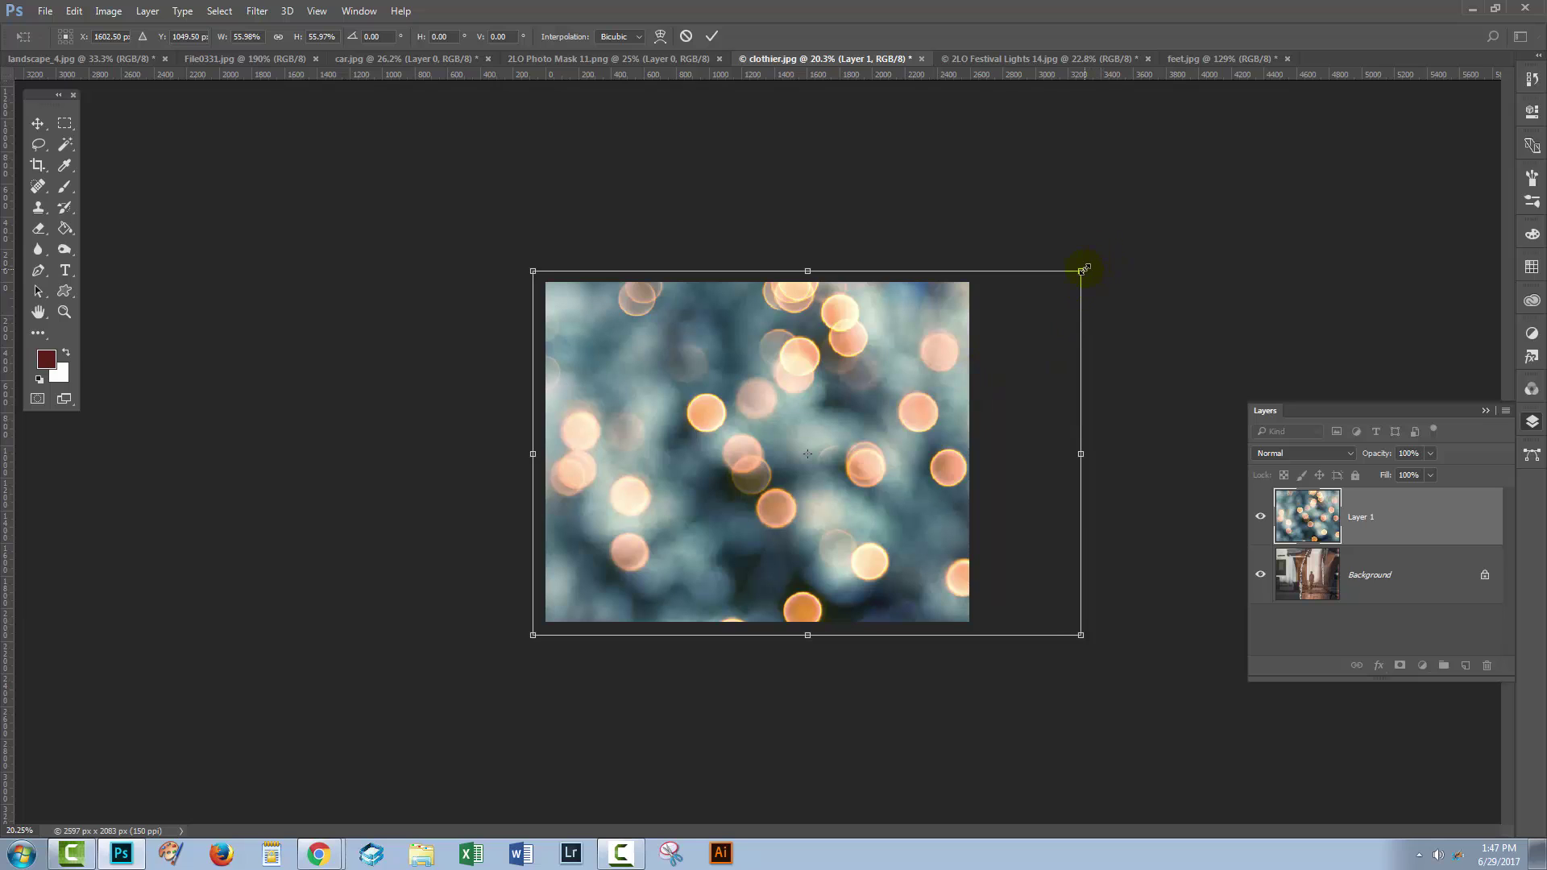
left_click_drag(1082, 270, 1070, 274)
left_click_drag(937, 411, 921, 412)
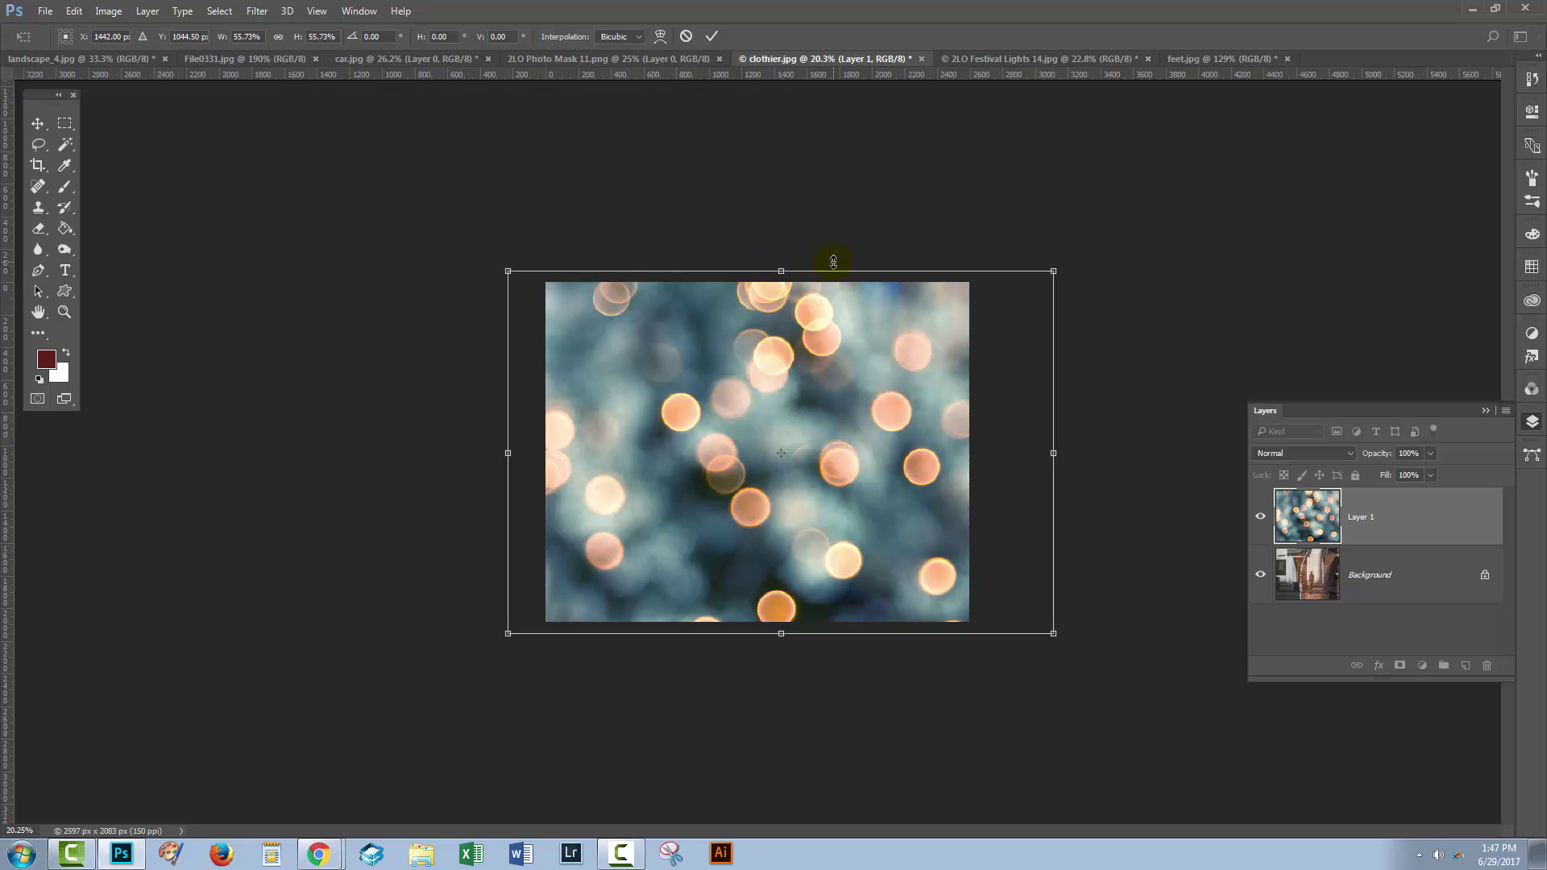
left_click_drag(1053, 272, 1045, 278)
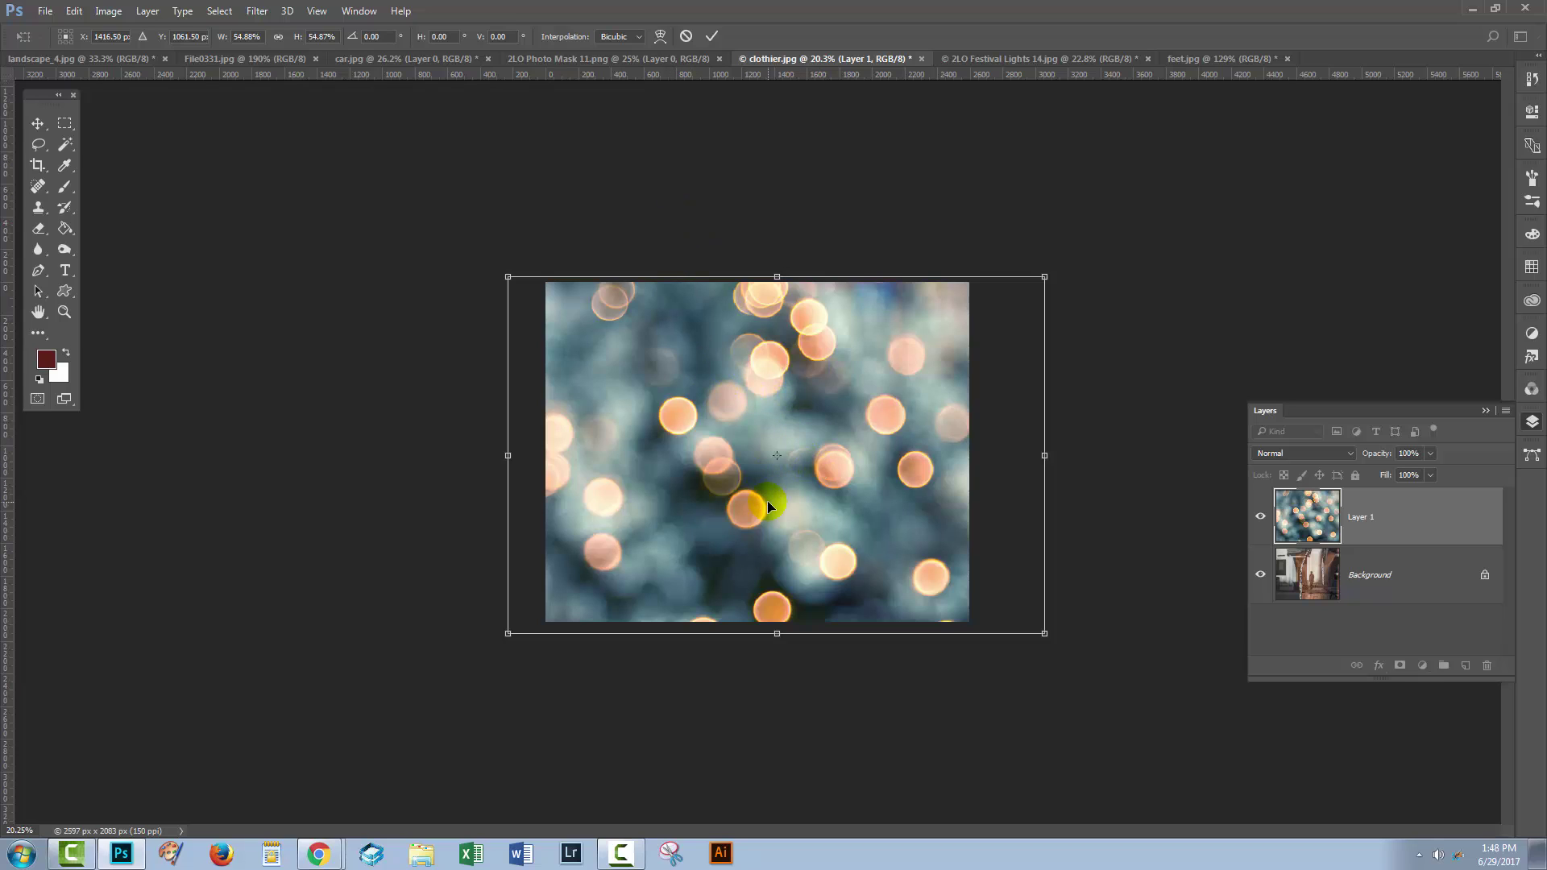
left_click(710, 36)
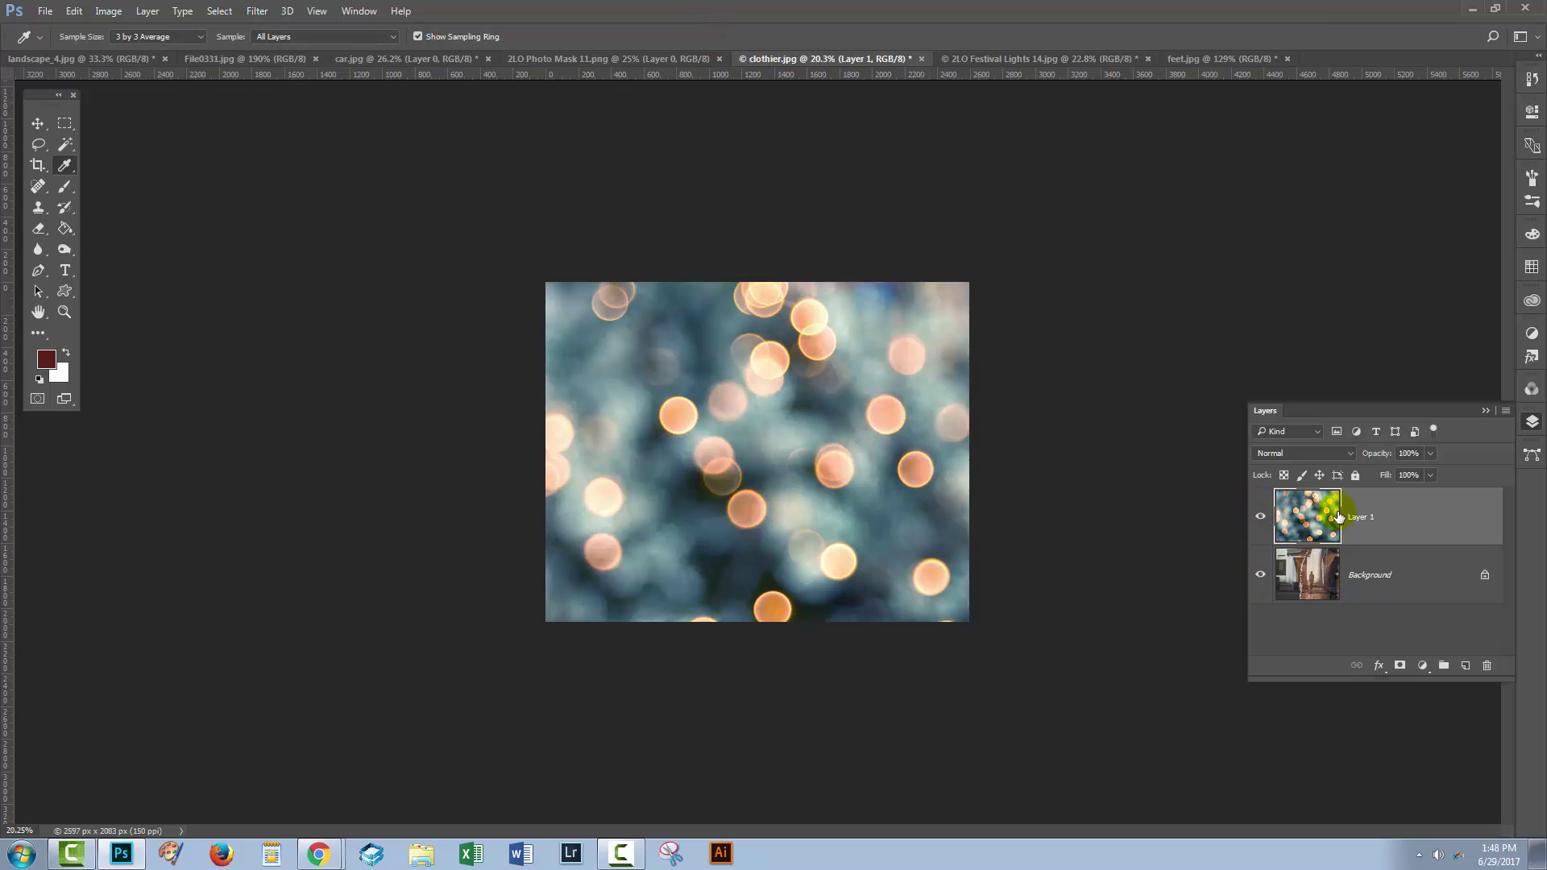
left_click(1260, 520)
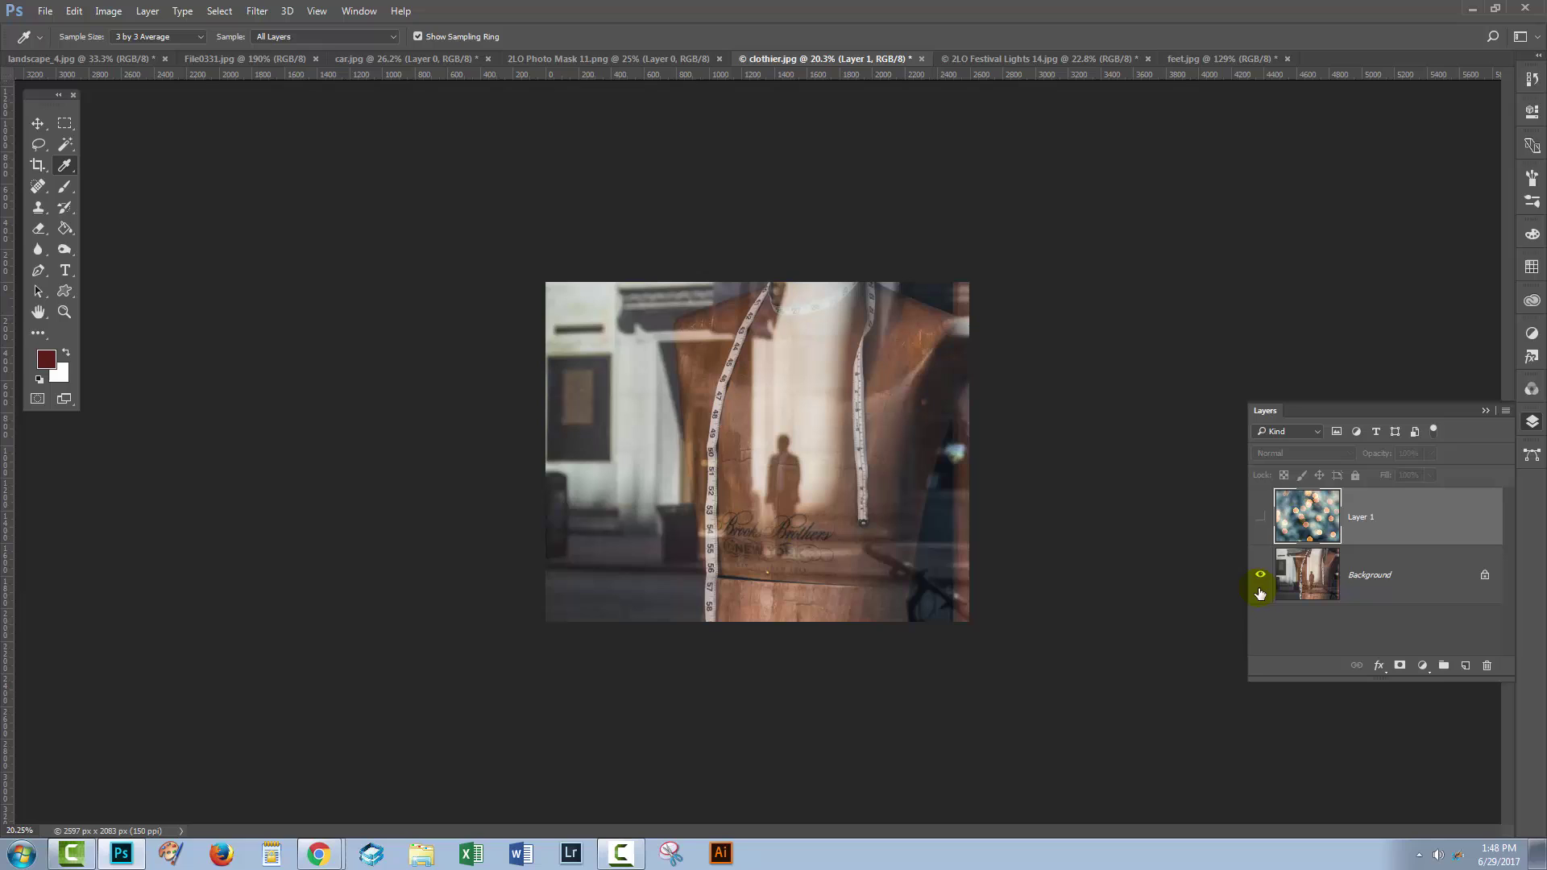
left_click(1261, 518)
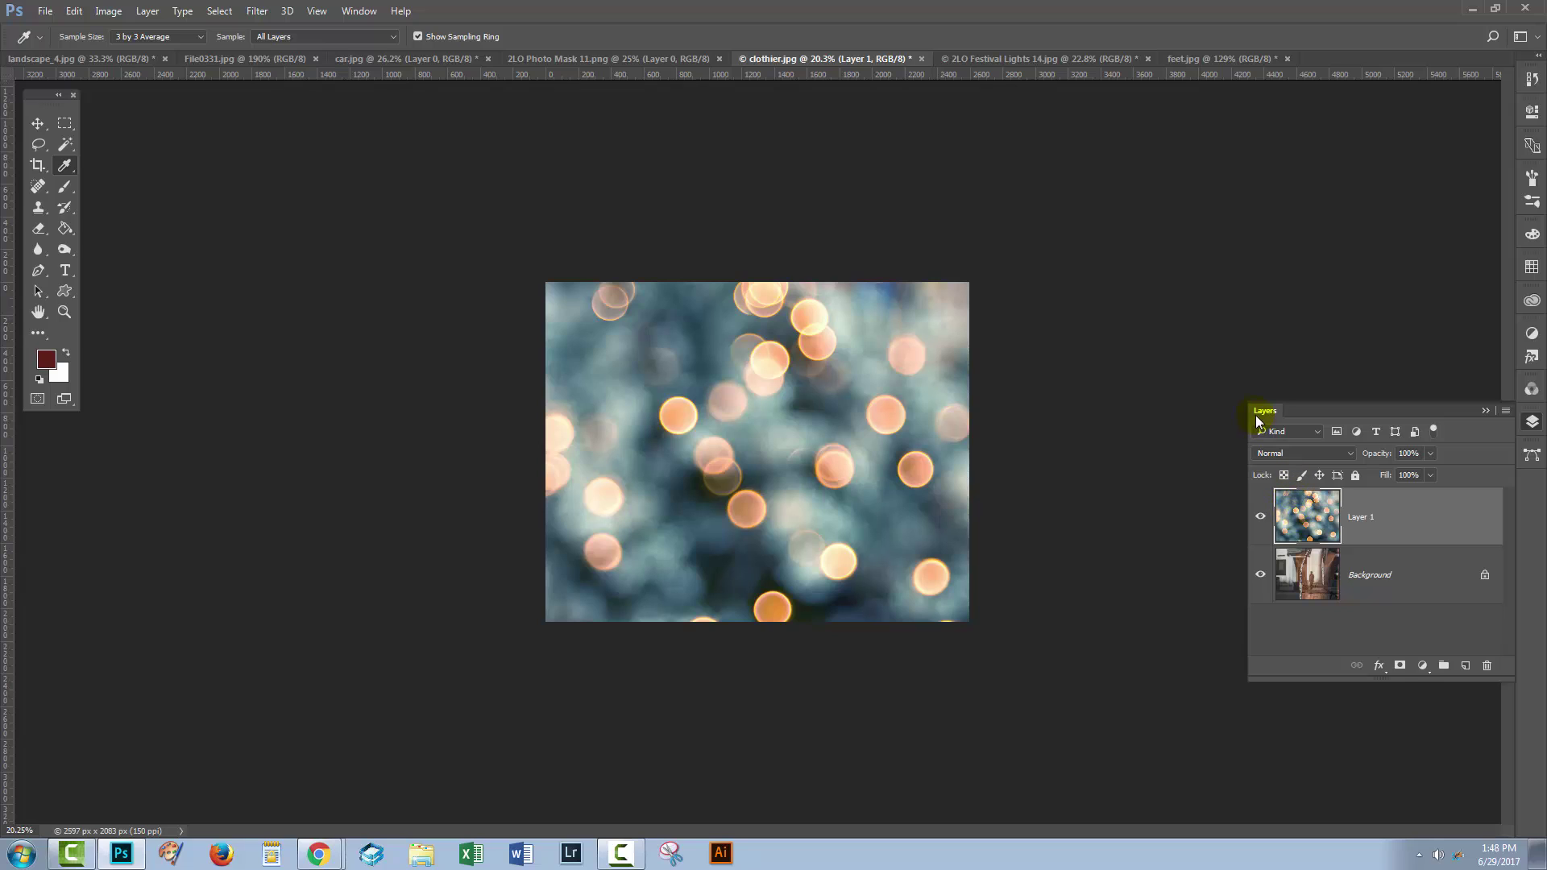
left_click_drag(1263, 412, 1038, 279)
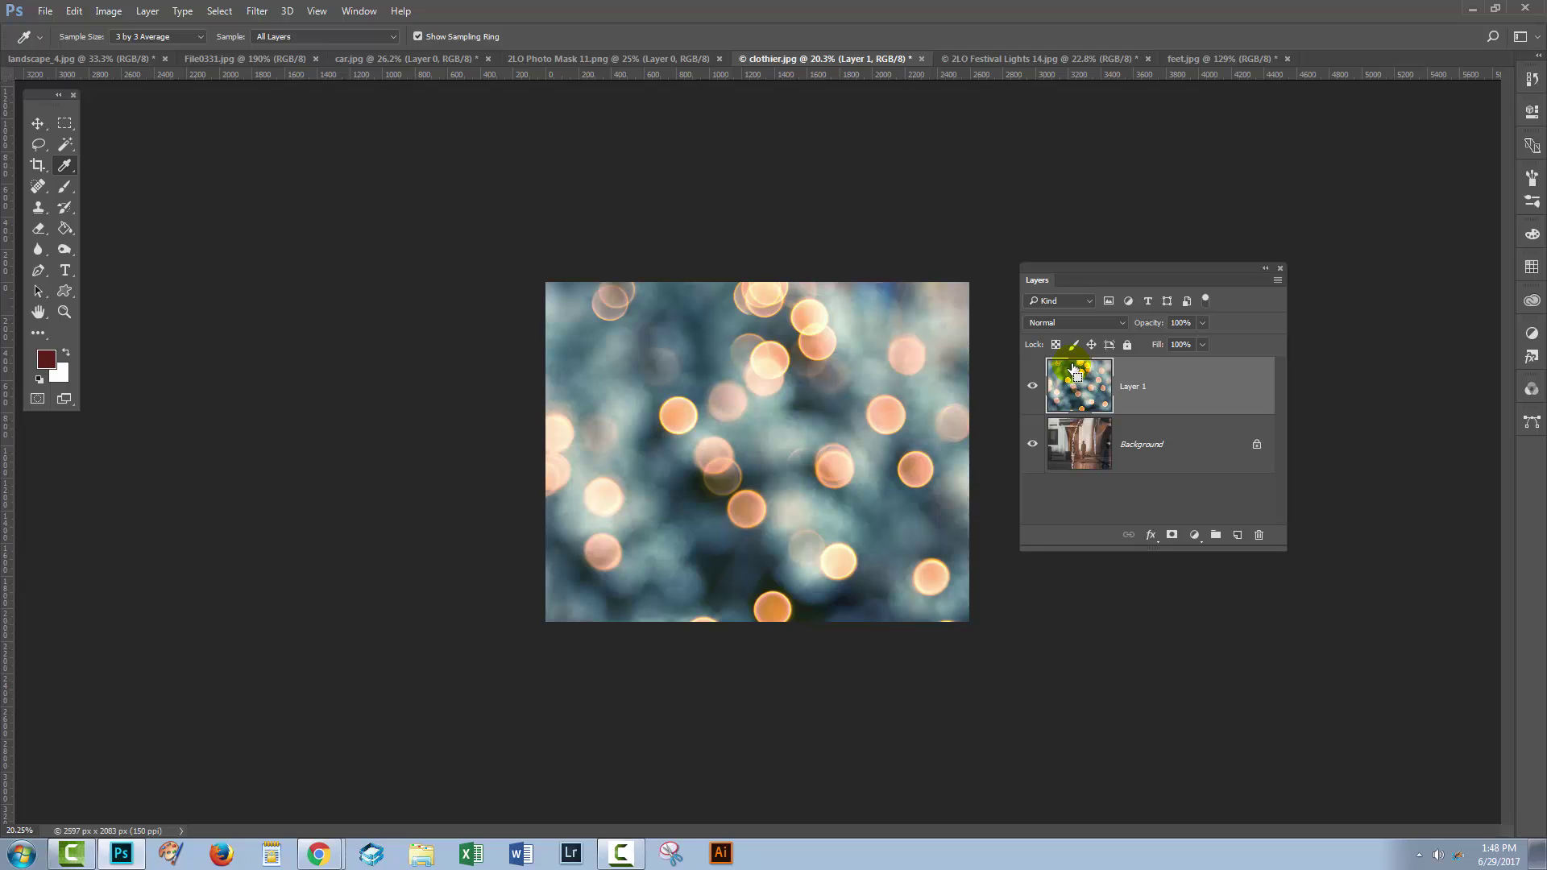
key("ctrl+plus")
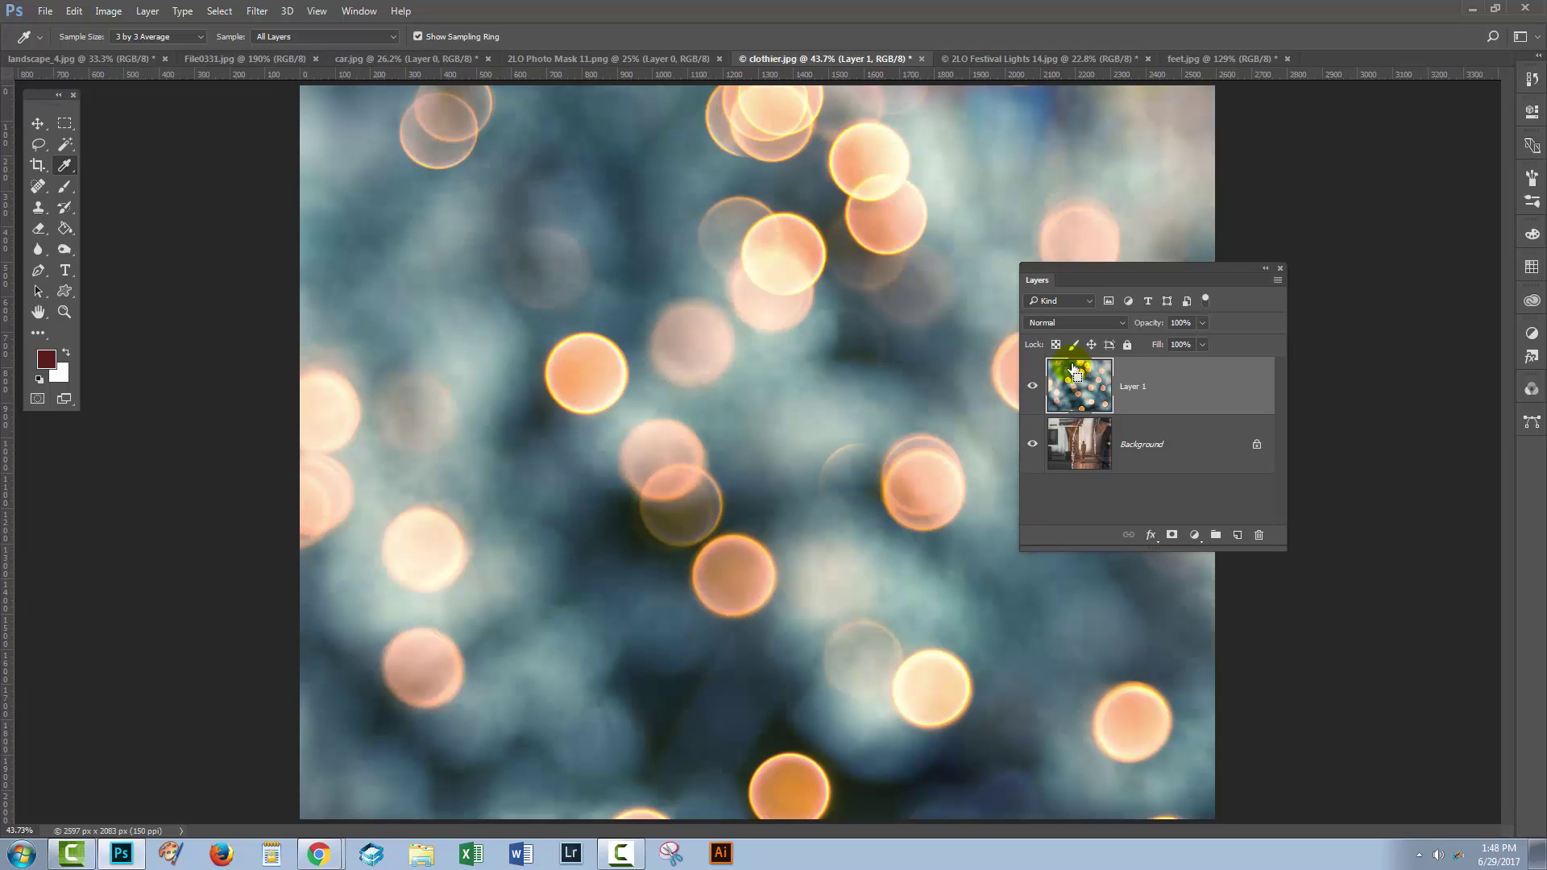
left_click_drag(1061, 286, 1260, 280)
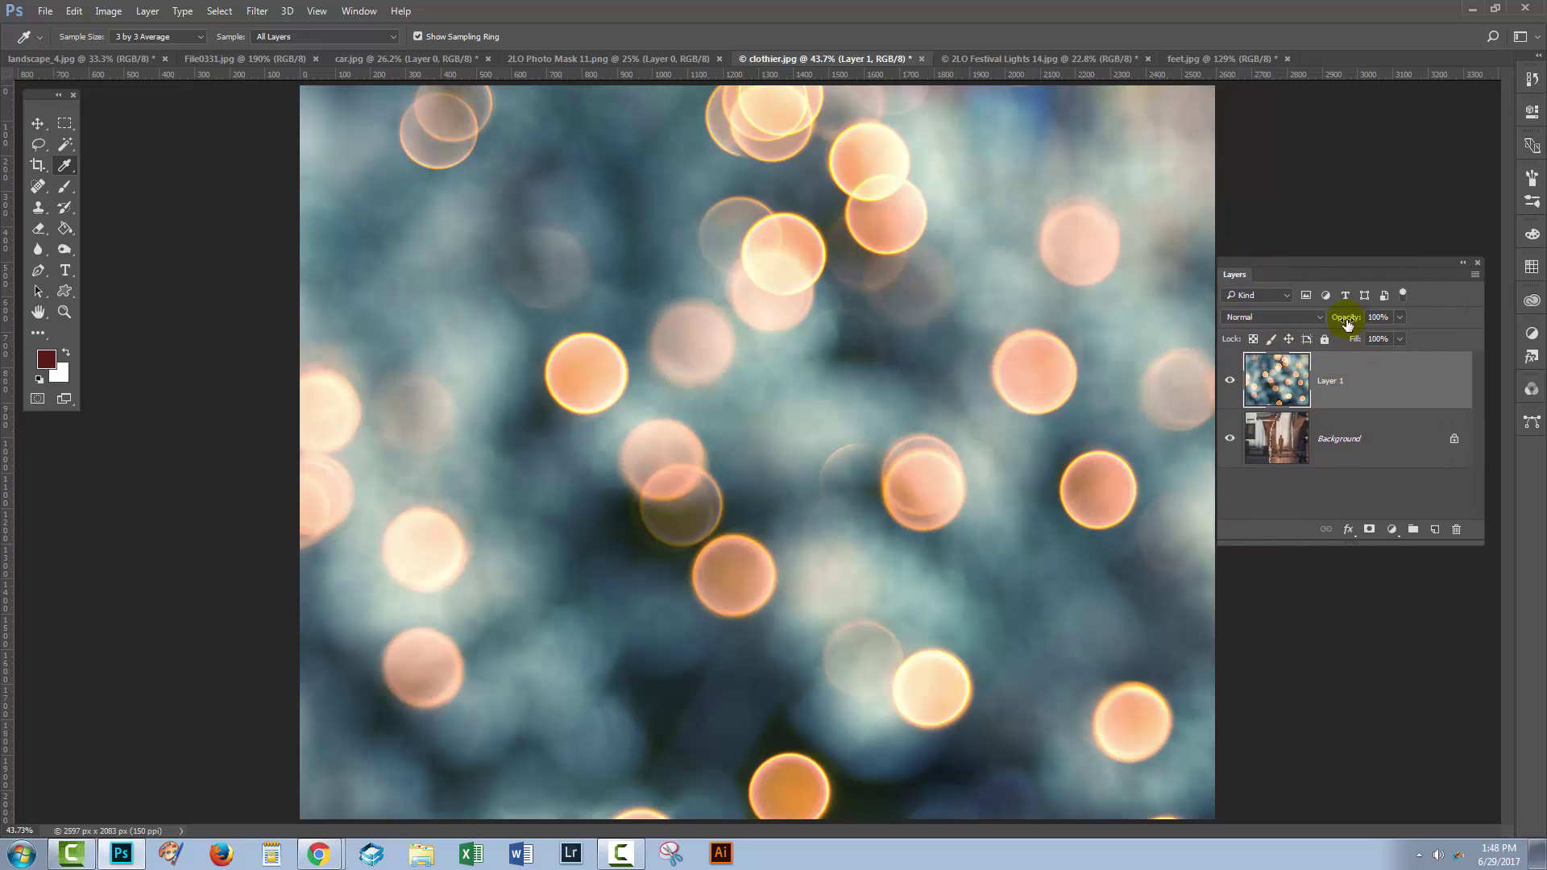
left_click_drag(1349, 321, 1310, 323)
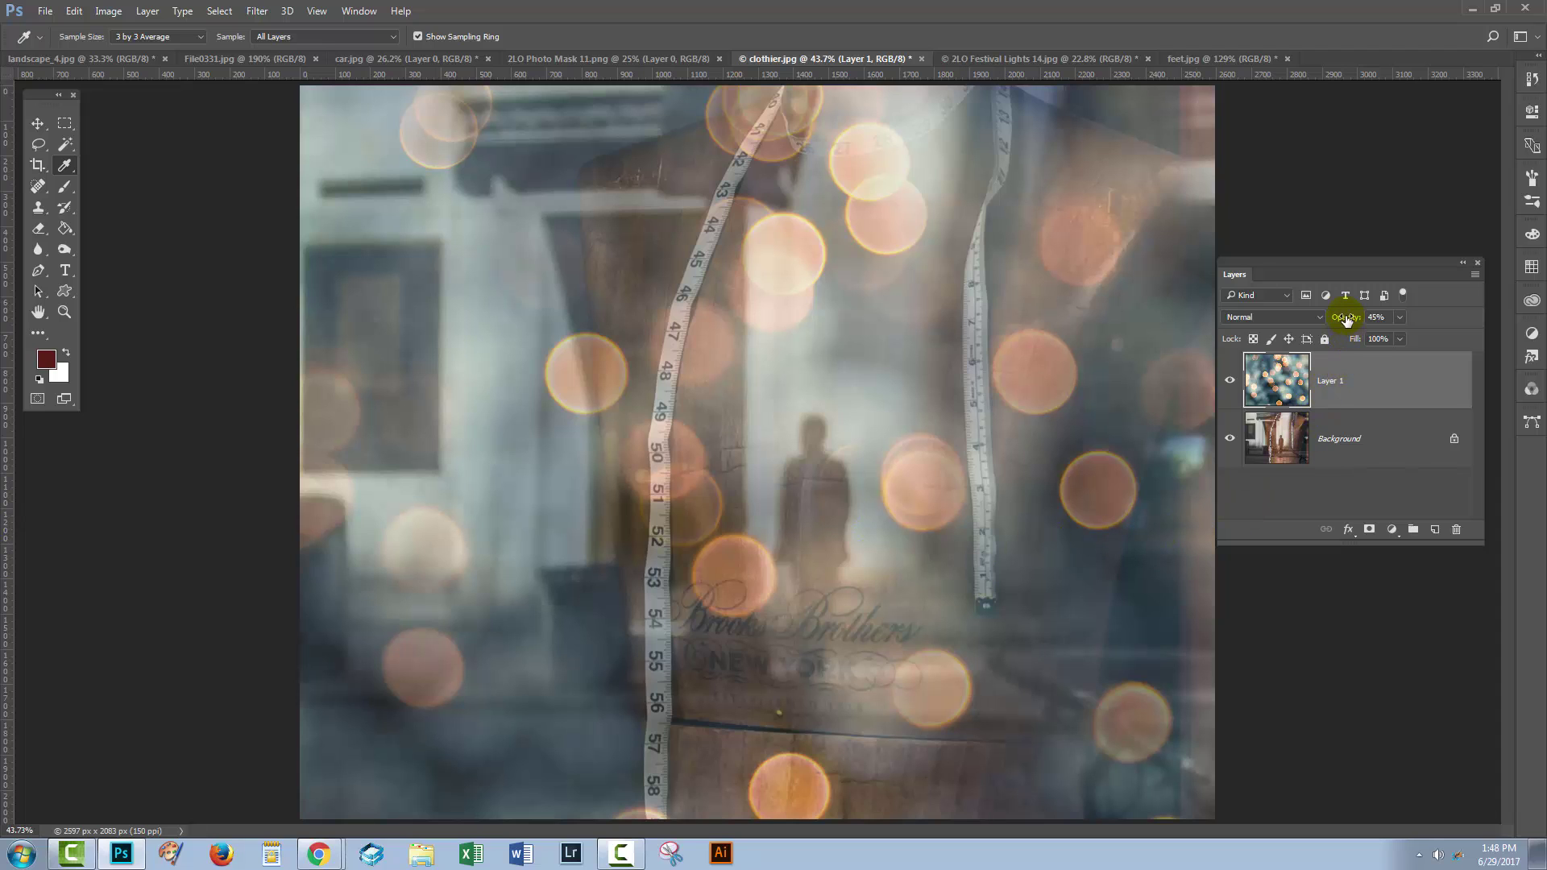
left_click_drag(1351, 318, 1354, 321)
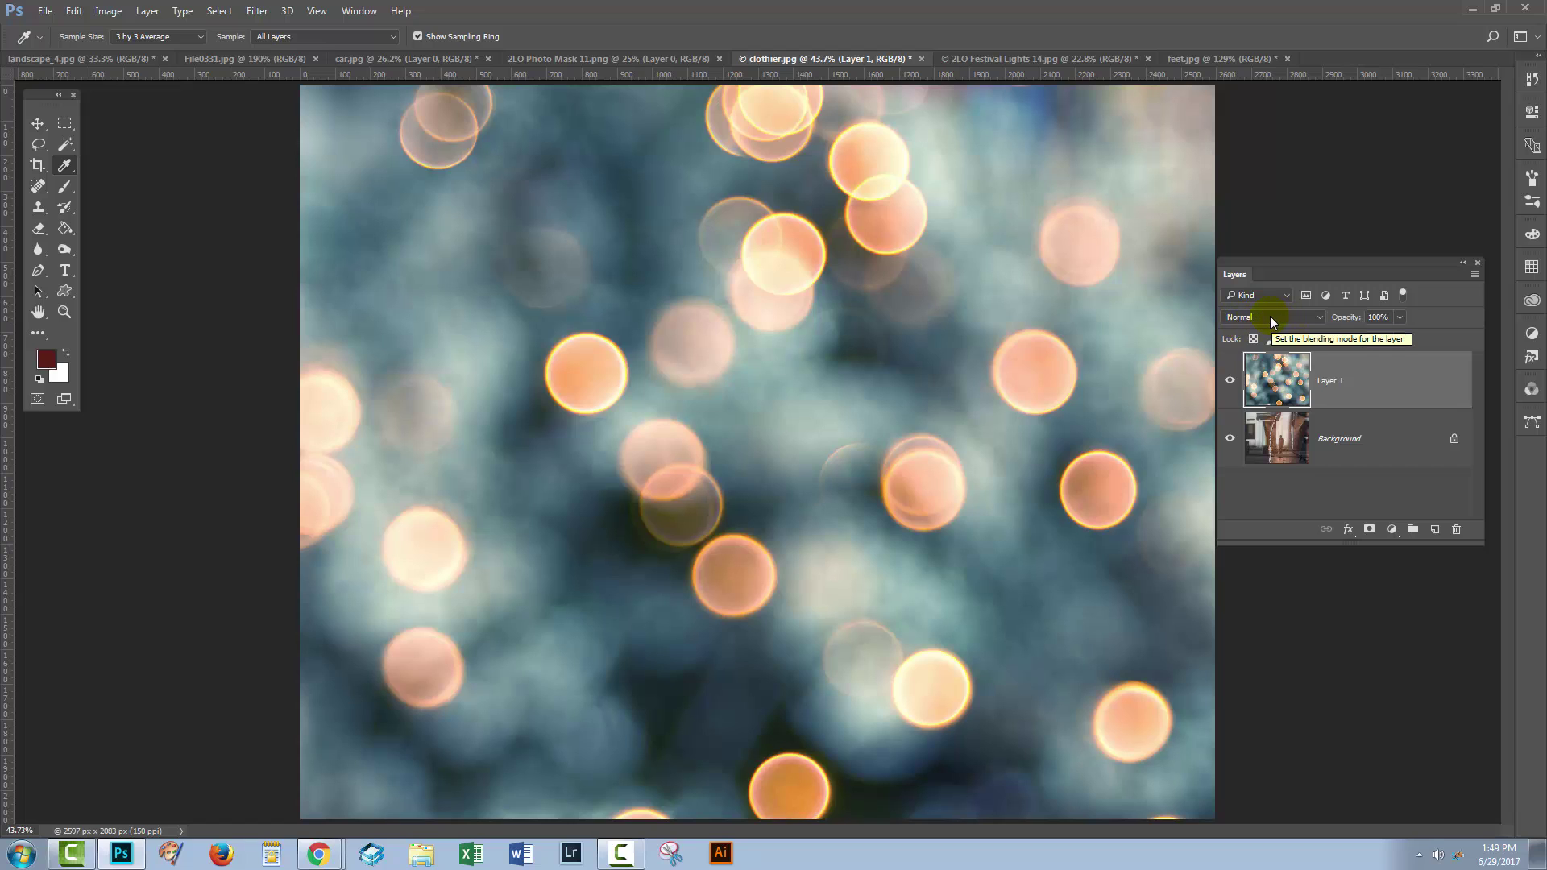
Try Dissolve, Darken, Multiply and Color Burn blending on the bokeh layer.
left_click(1269, 315)
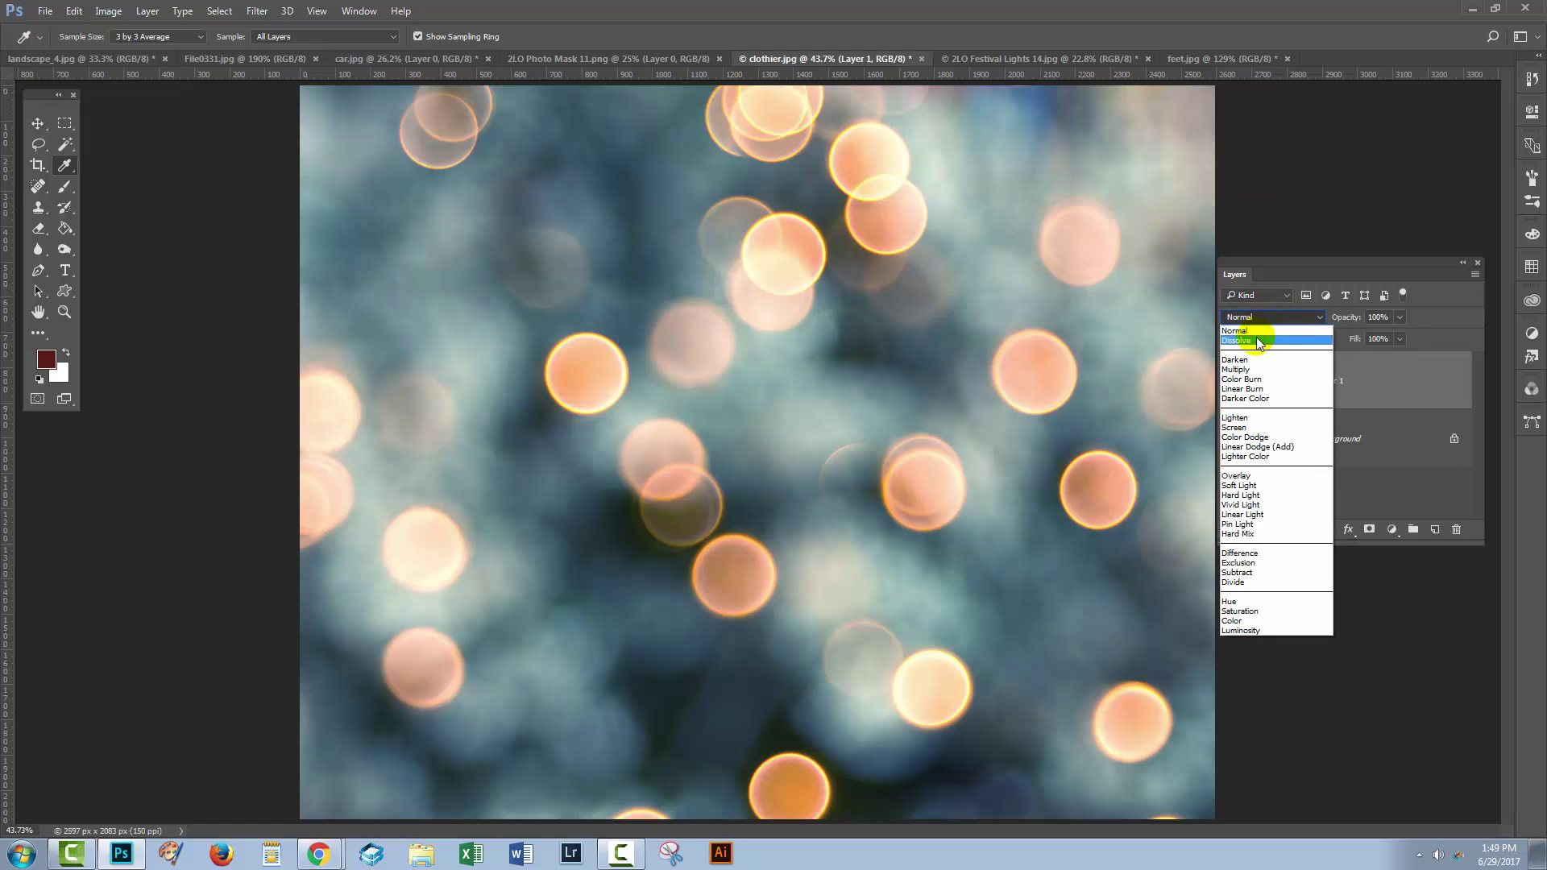
left_click(1252, 341)
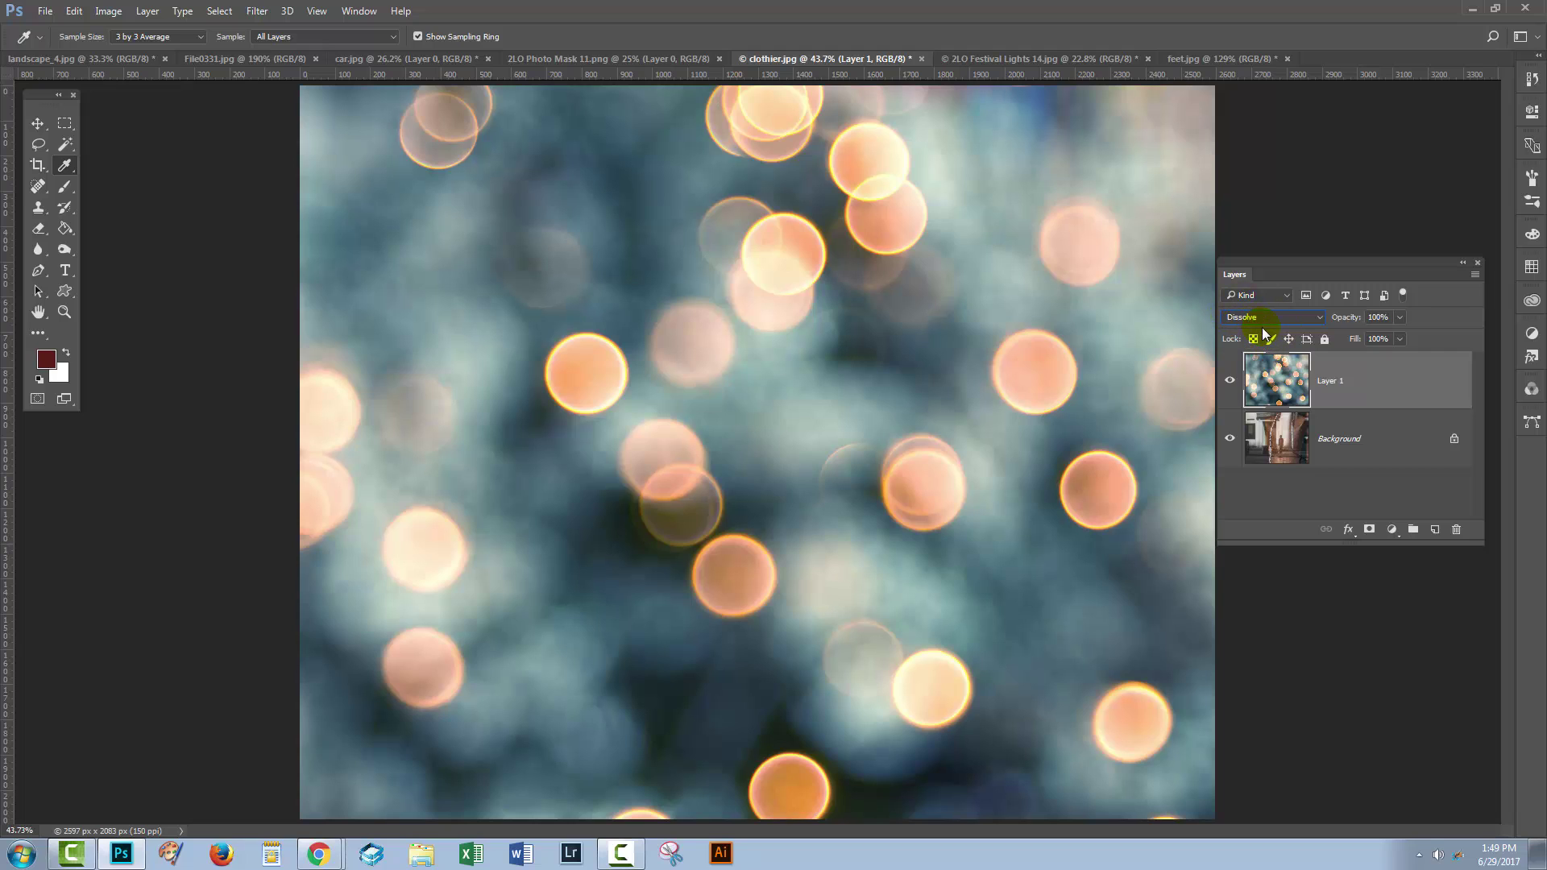
key("Down")
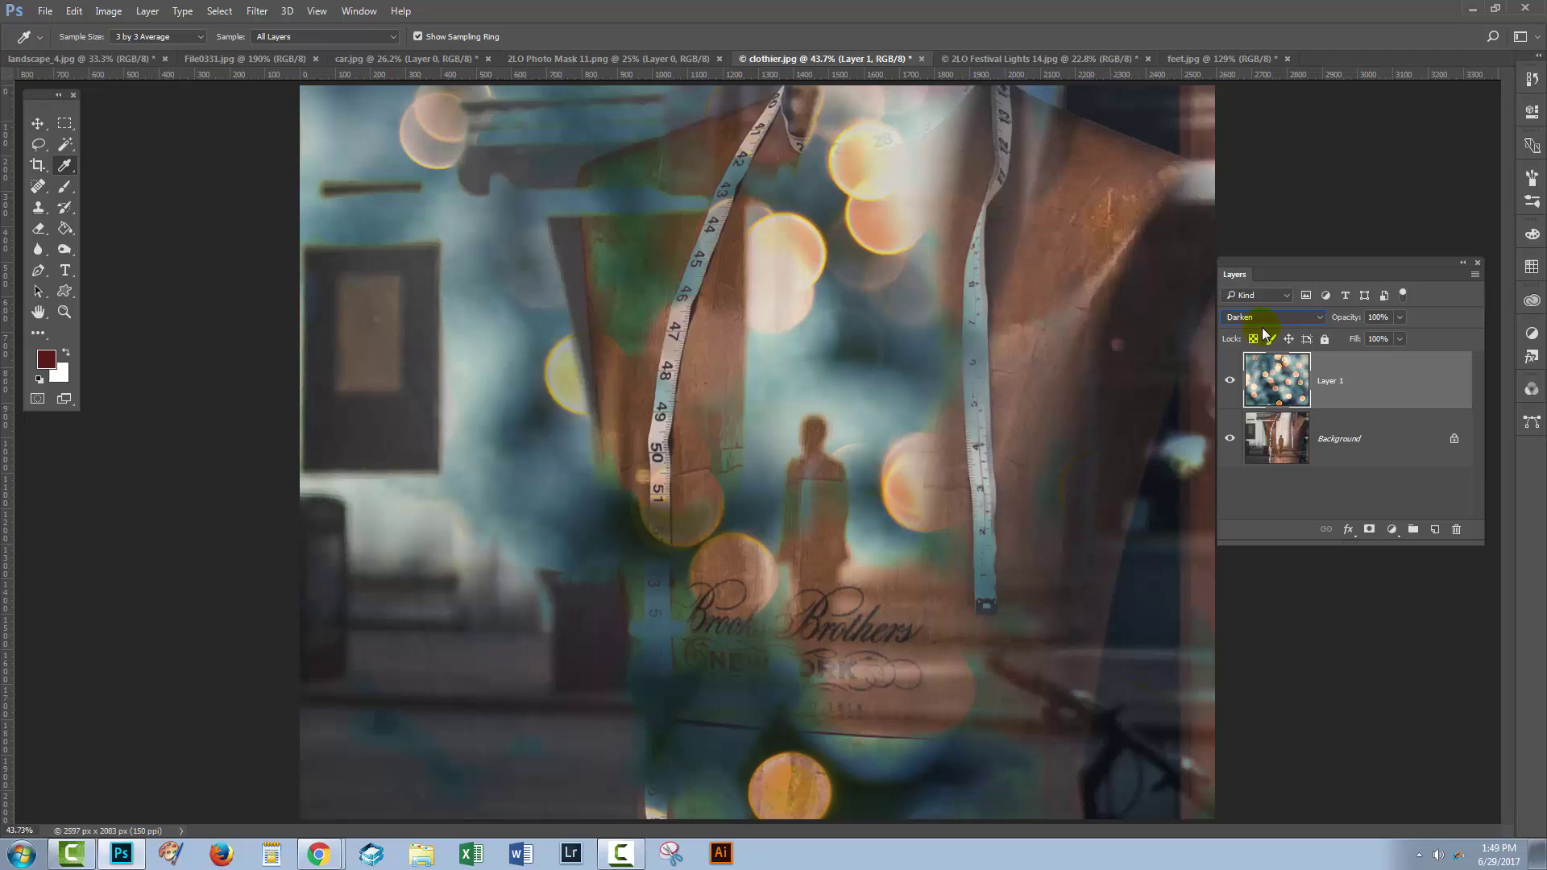
key("Down")
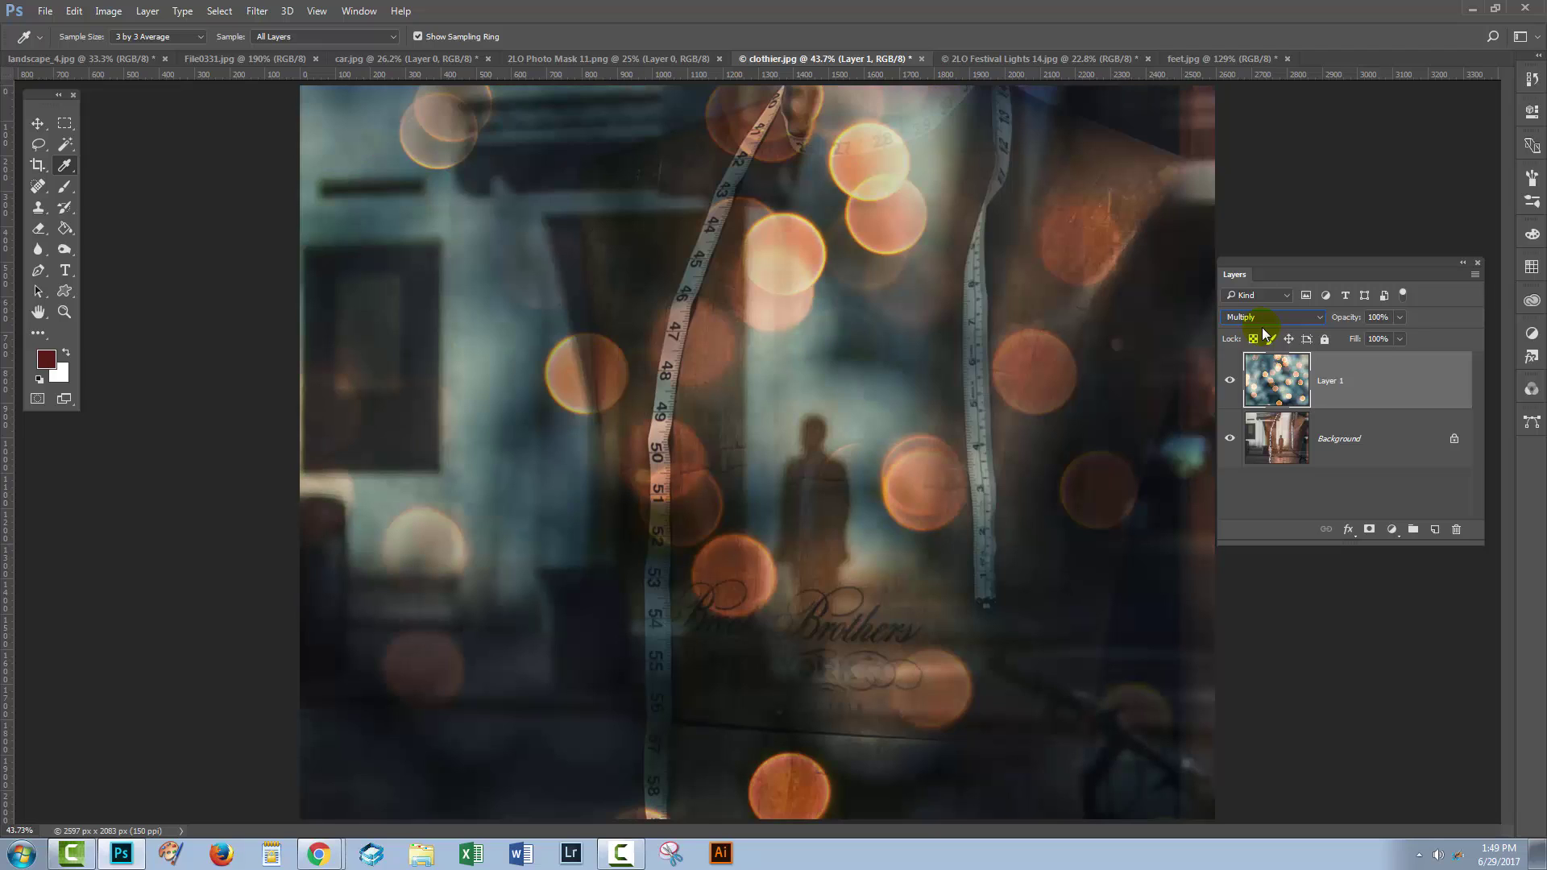
key("Down")
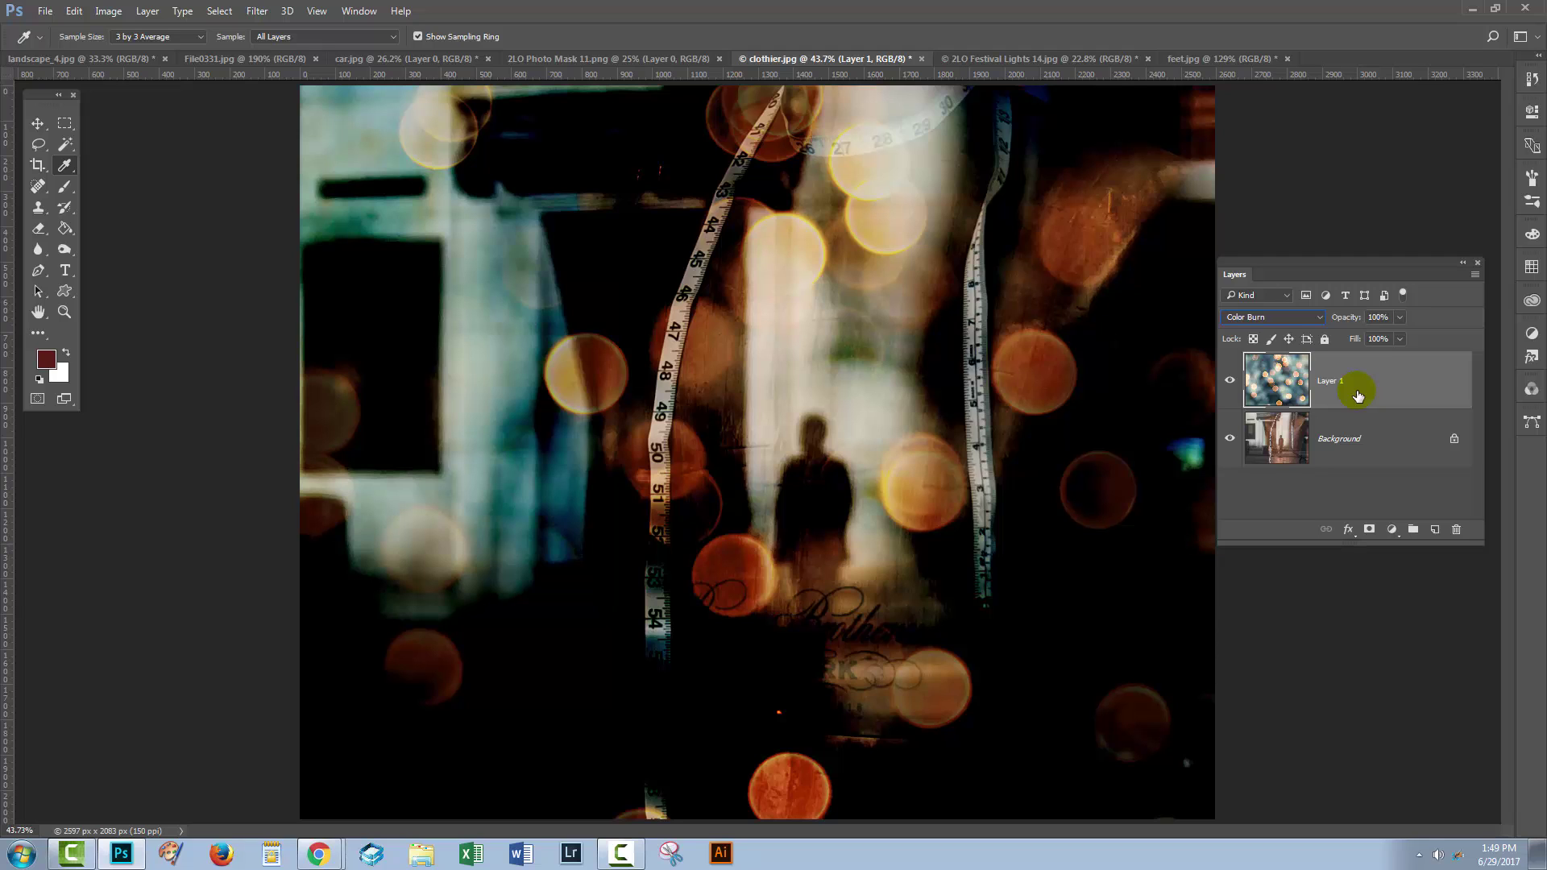
Step the bokeh blend through Linear Burn, Darker Color, Lighten, Screen, Color Dodge and Linear Dodge.
key("shift+plus")
key("shift+plus")
key("shift+plus")
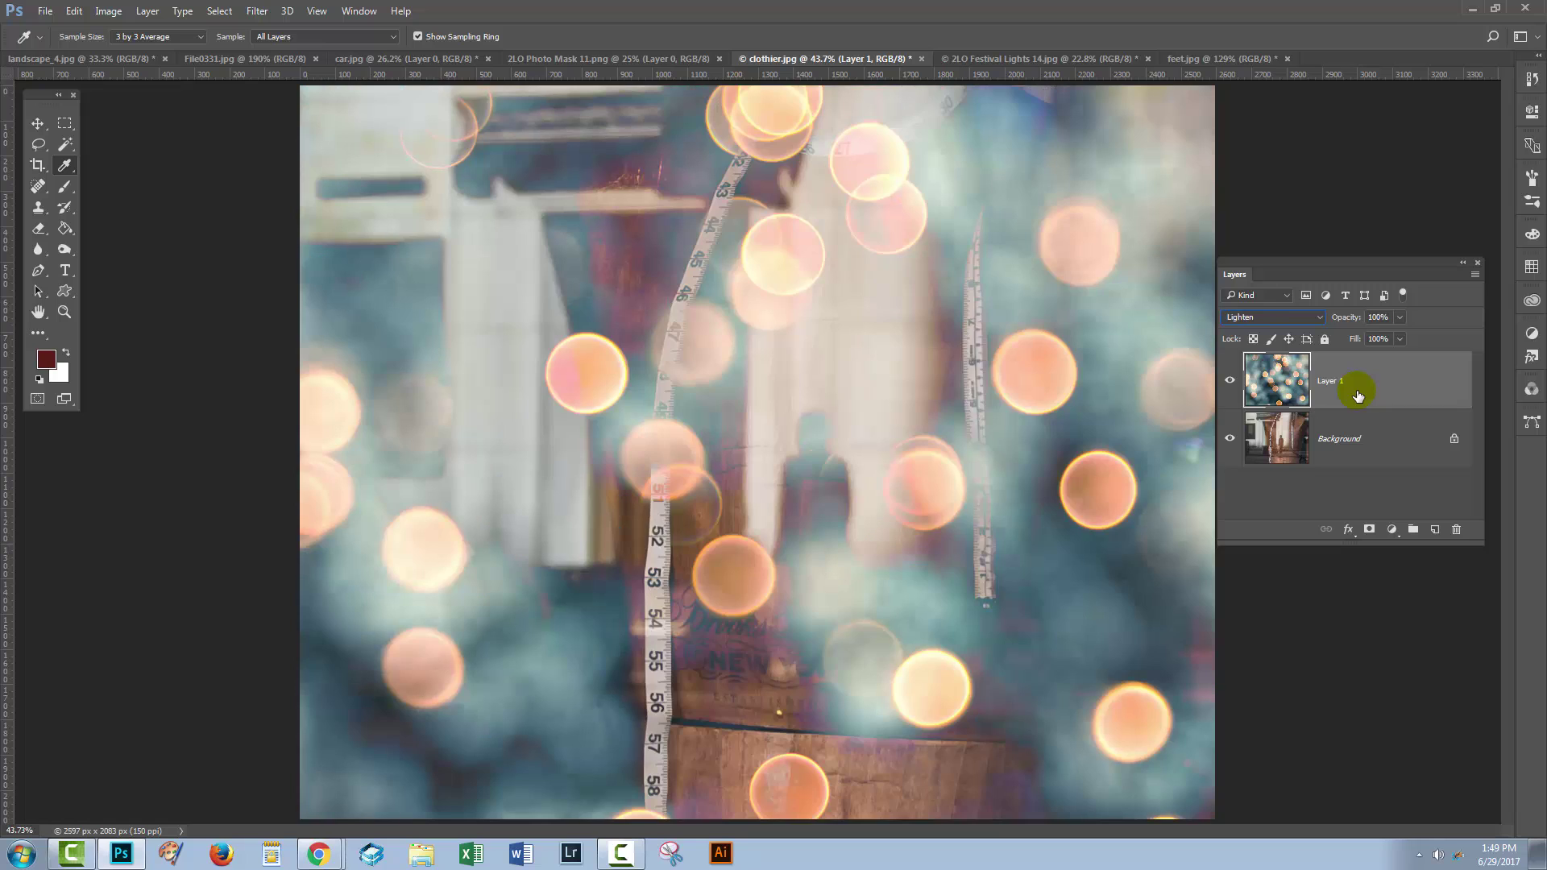
key("shift+plus")
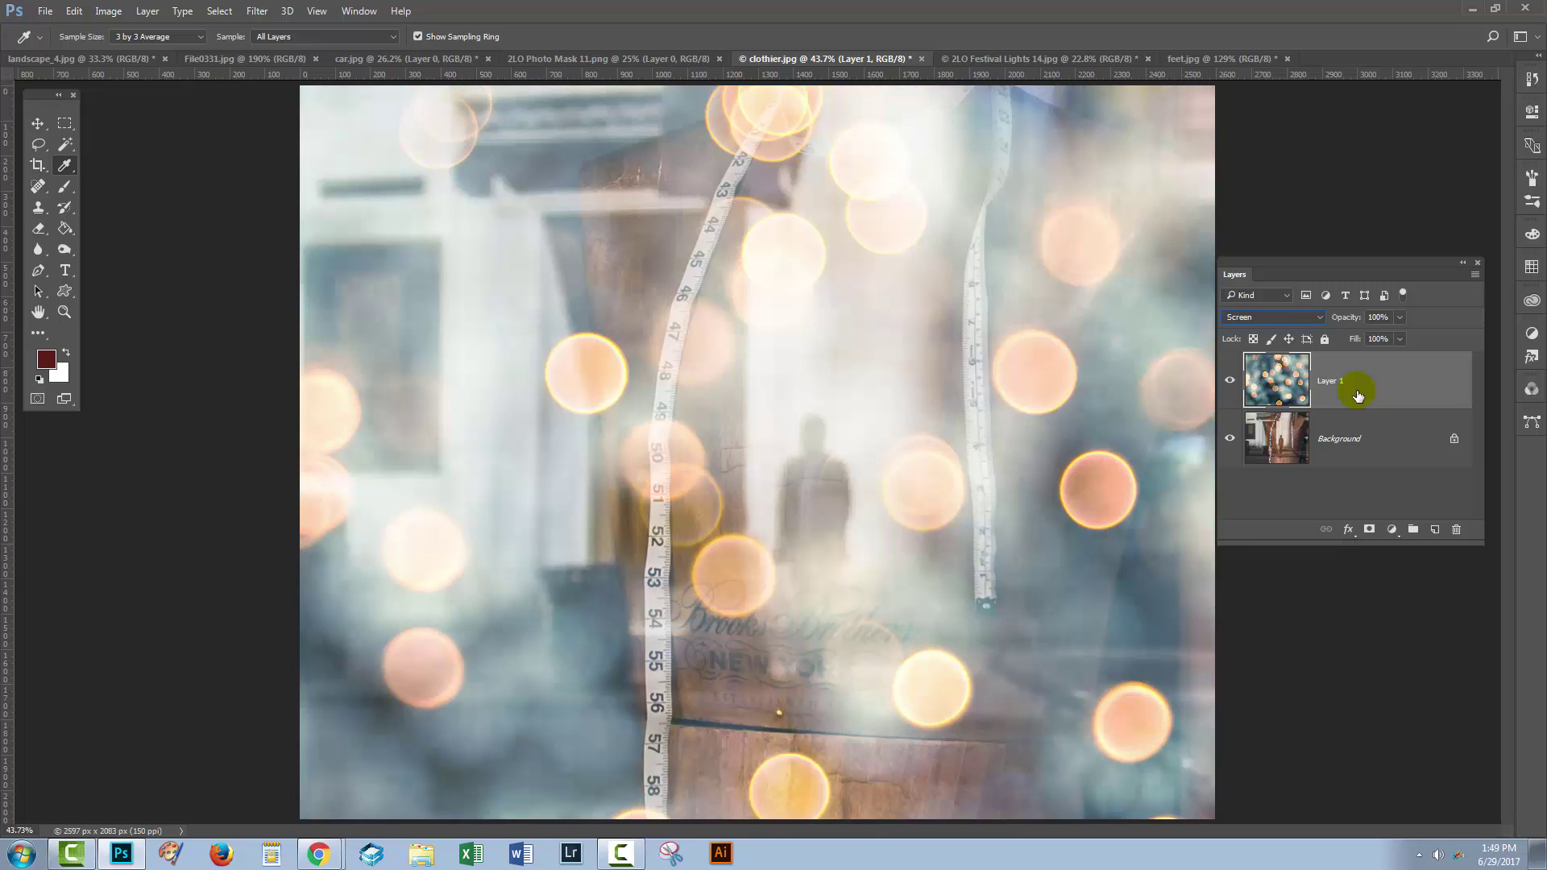
key("shift+plus")
key("shift+plus")
key("shift+plus")
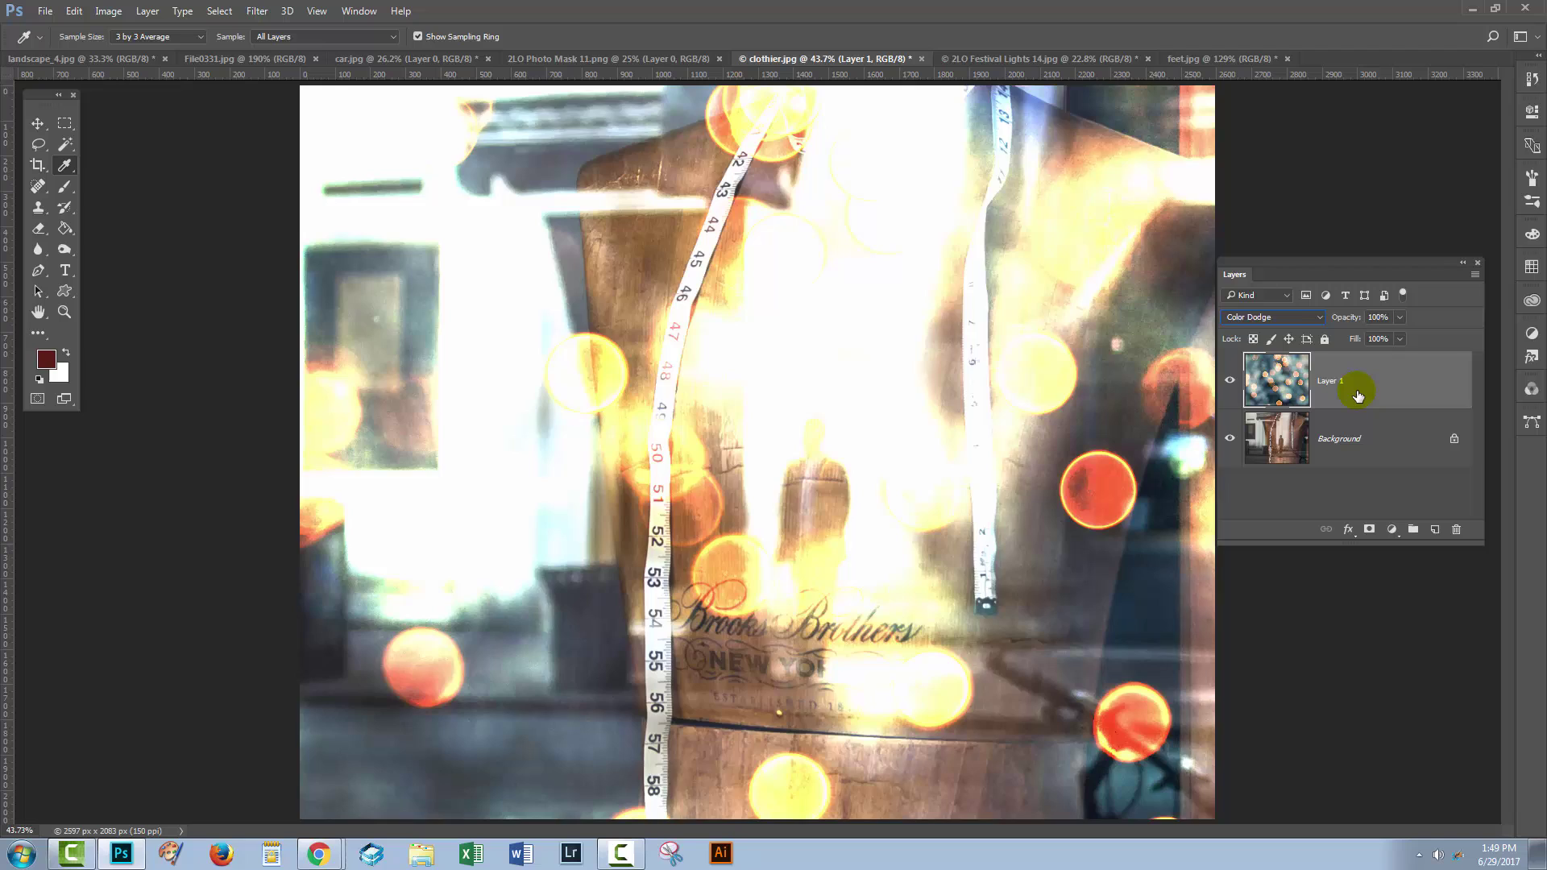
key("shift+minus")
key("shift+plus")
key("shift+plus")
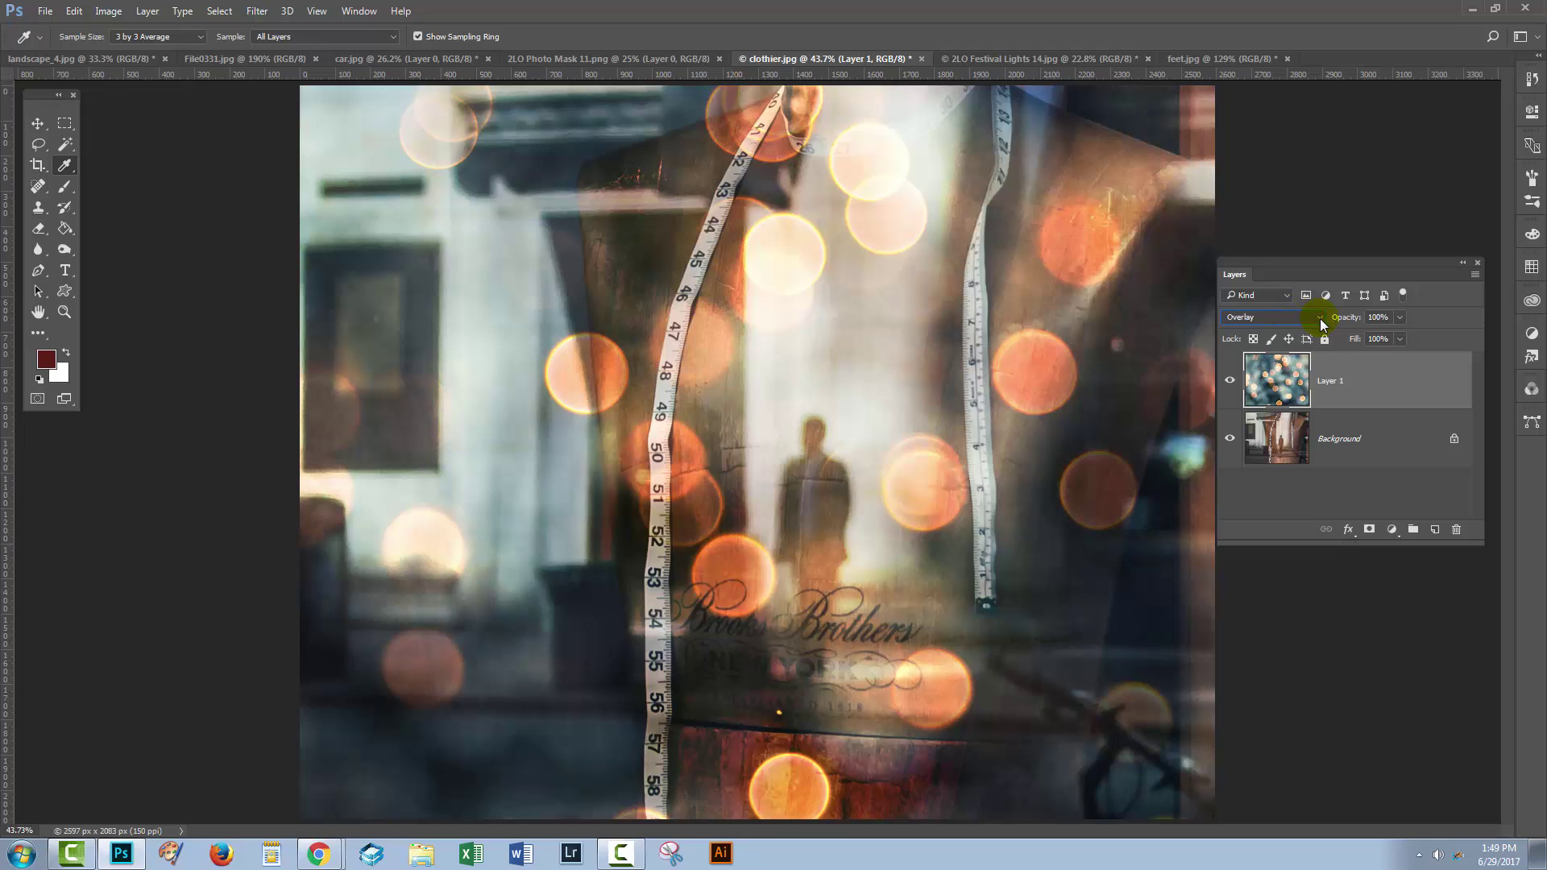
Try Overlay, Soft Light, Hard Light, Vivid Light and Pin Light on the bokeh layer.
left_click(1318, 318)
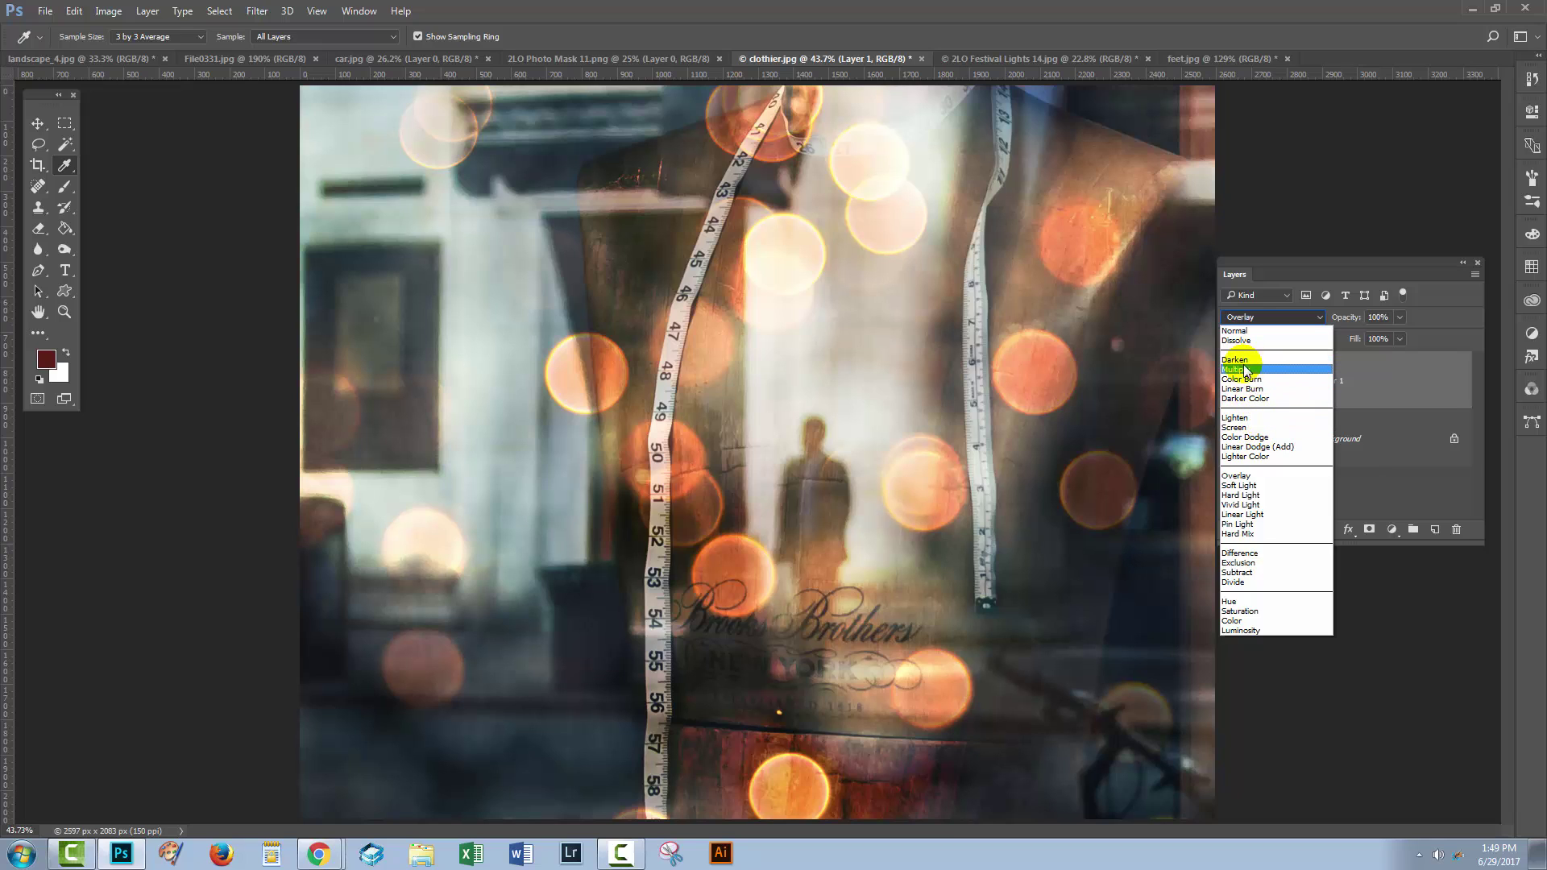
left_click(1259, 477)
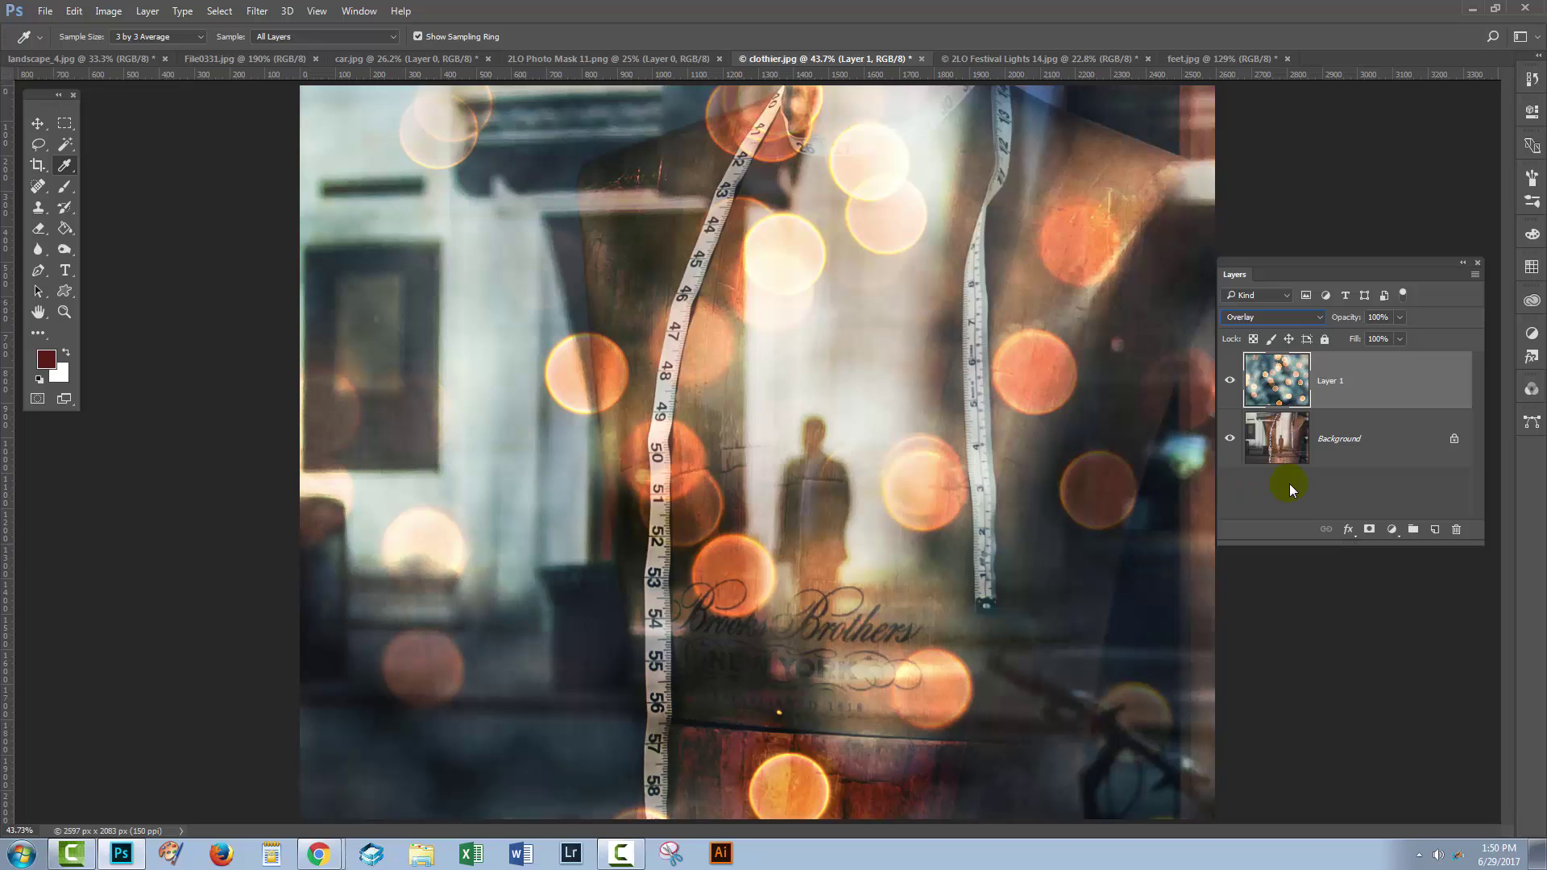
key("Down")
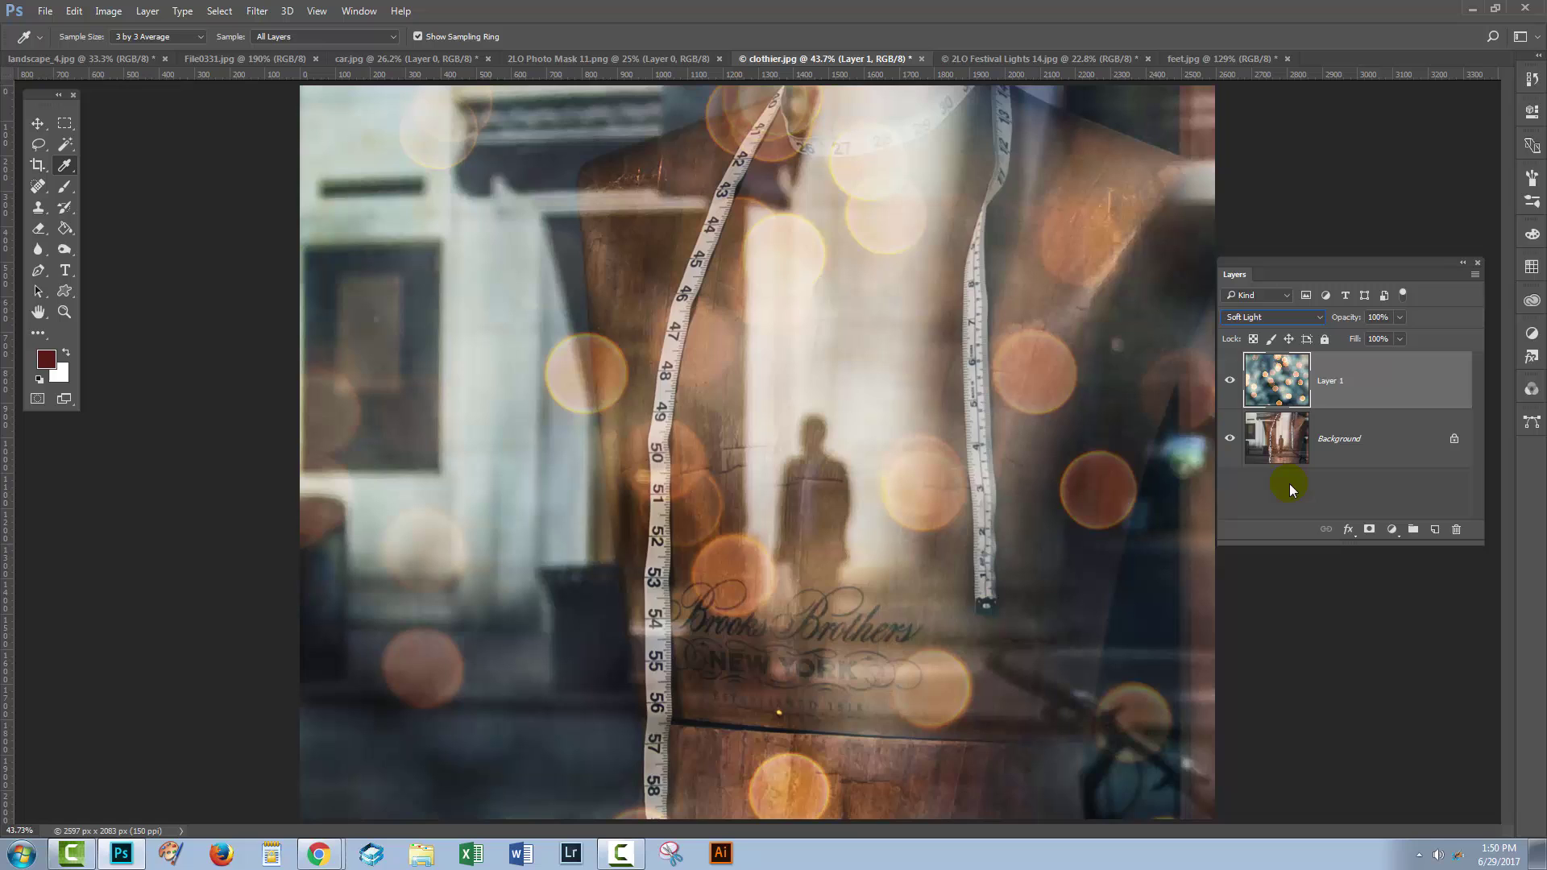
key("Down")
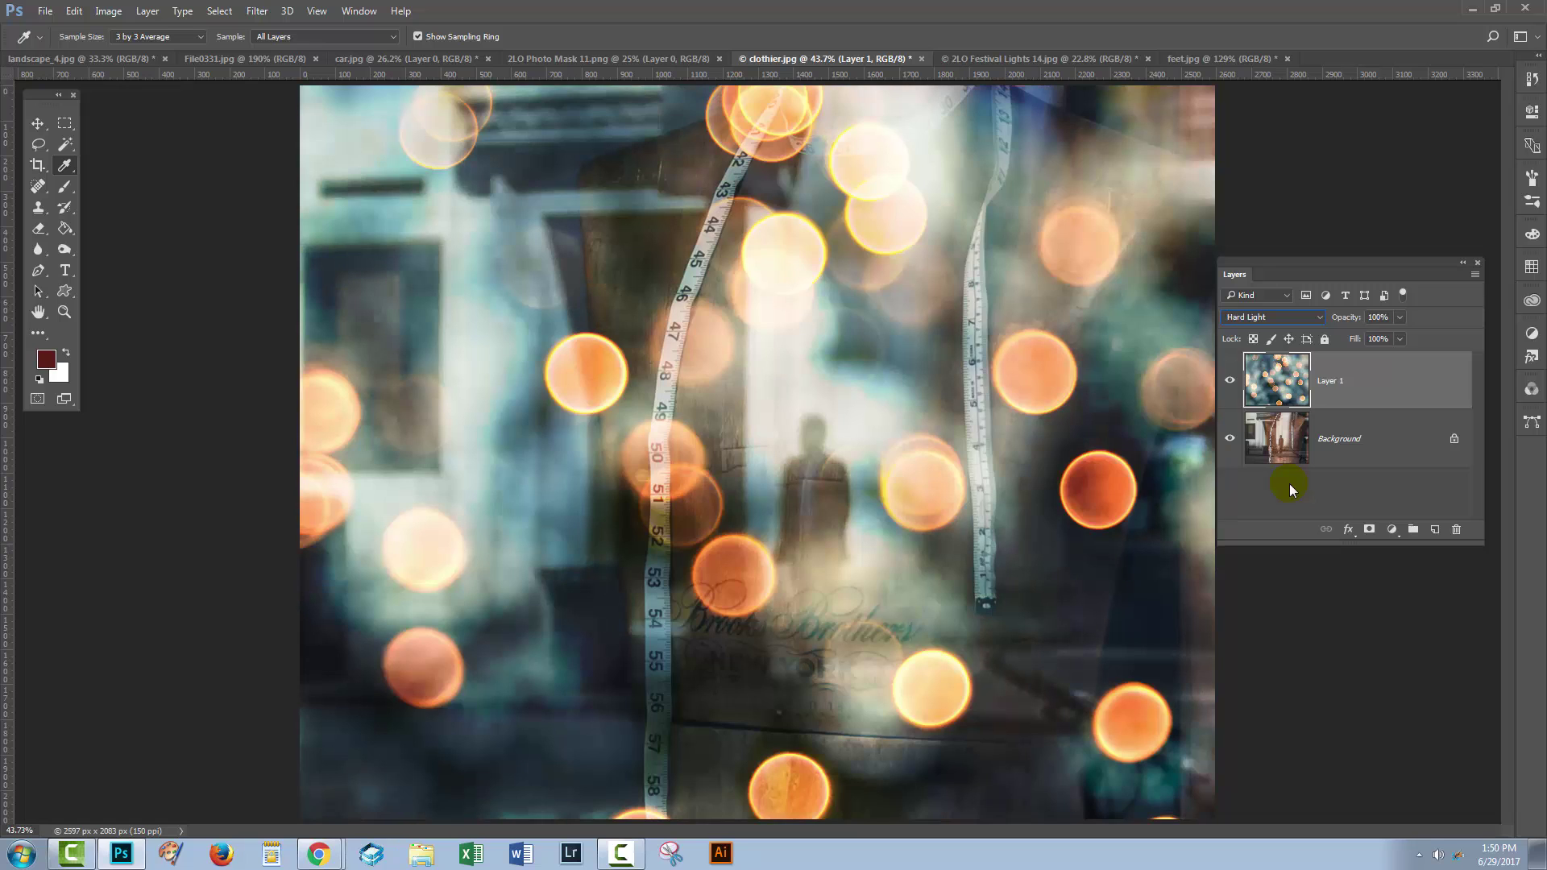
key("Down")
key("Down")
key("Down")
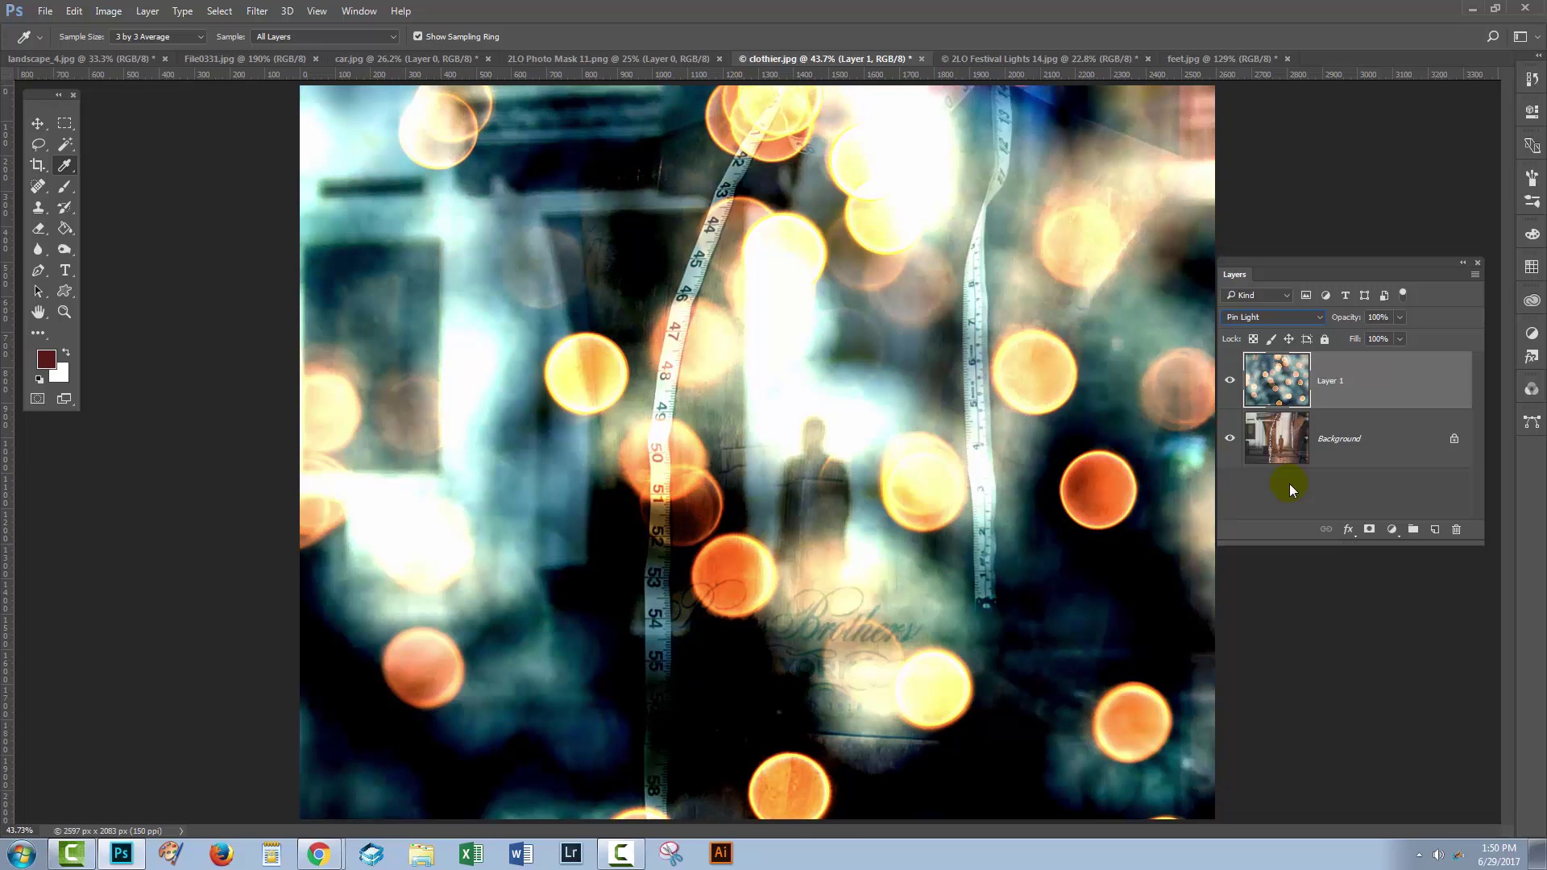
key("Down")
key("Down")
key("Down")
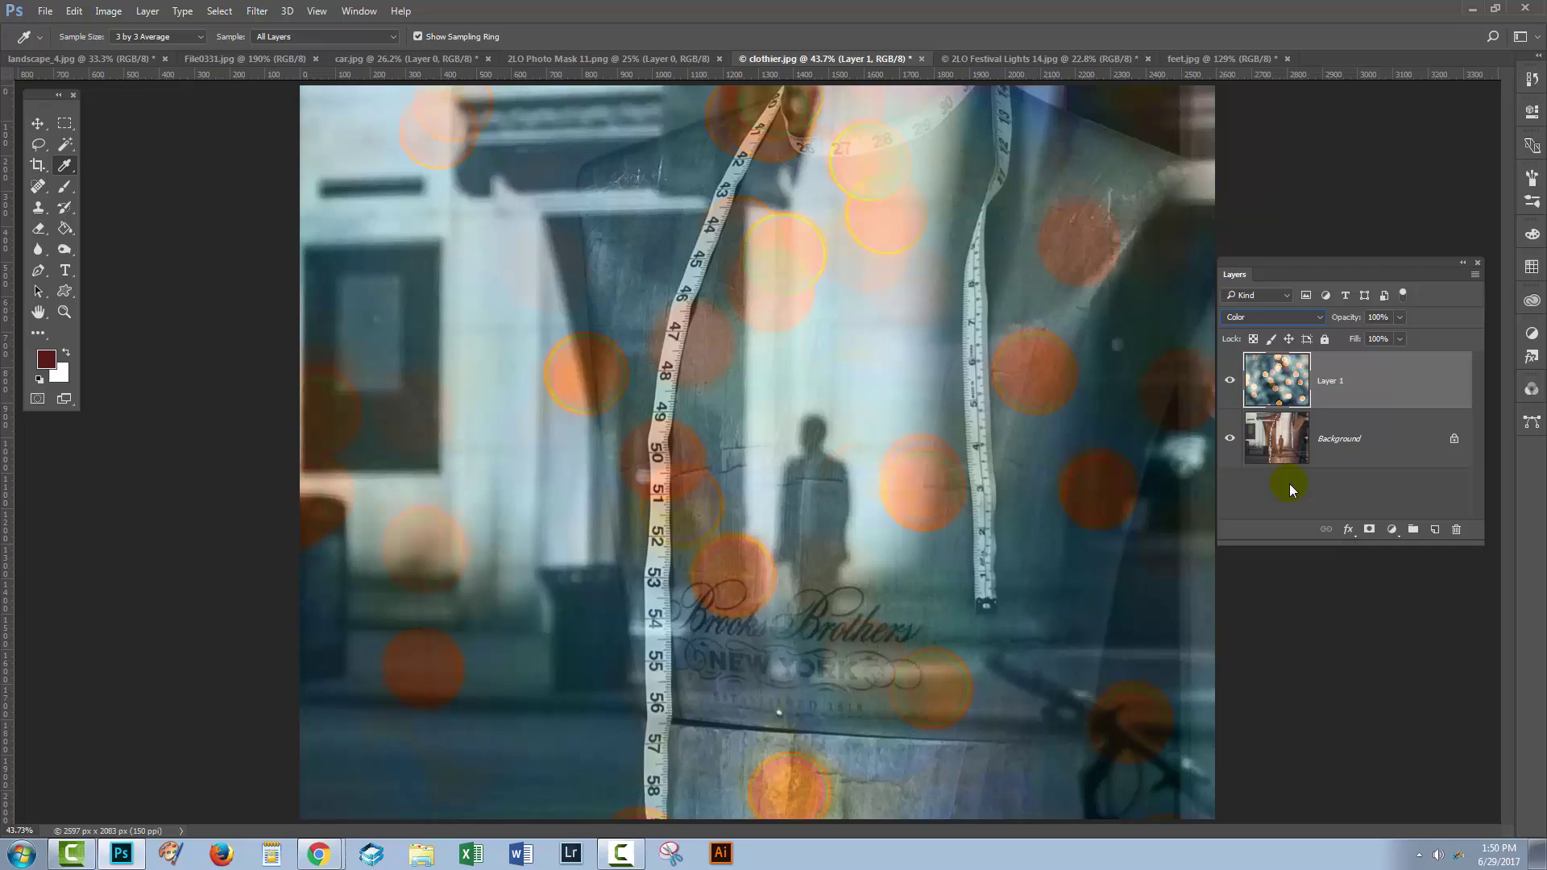
key("Down")
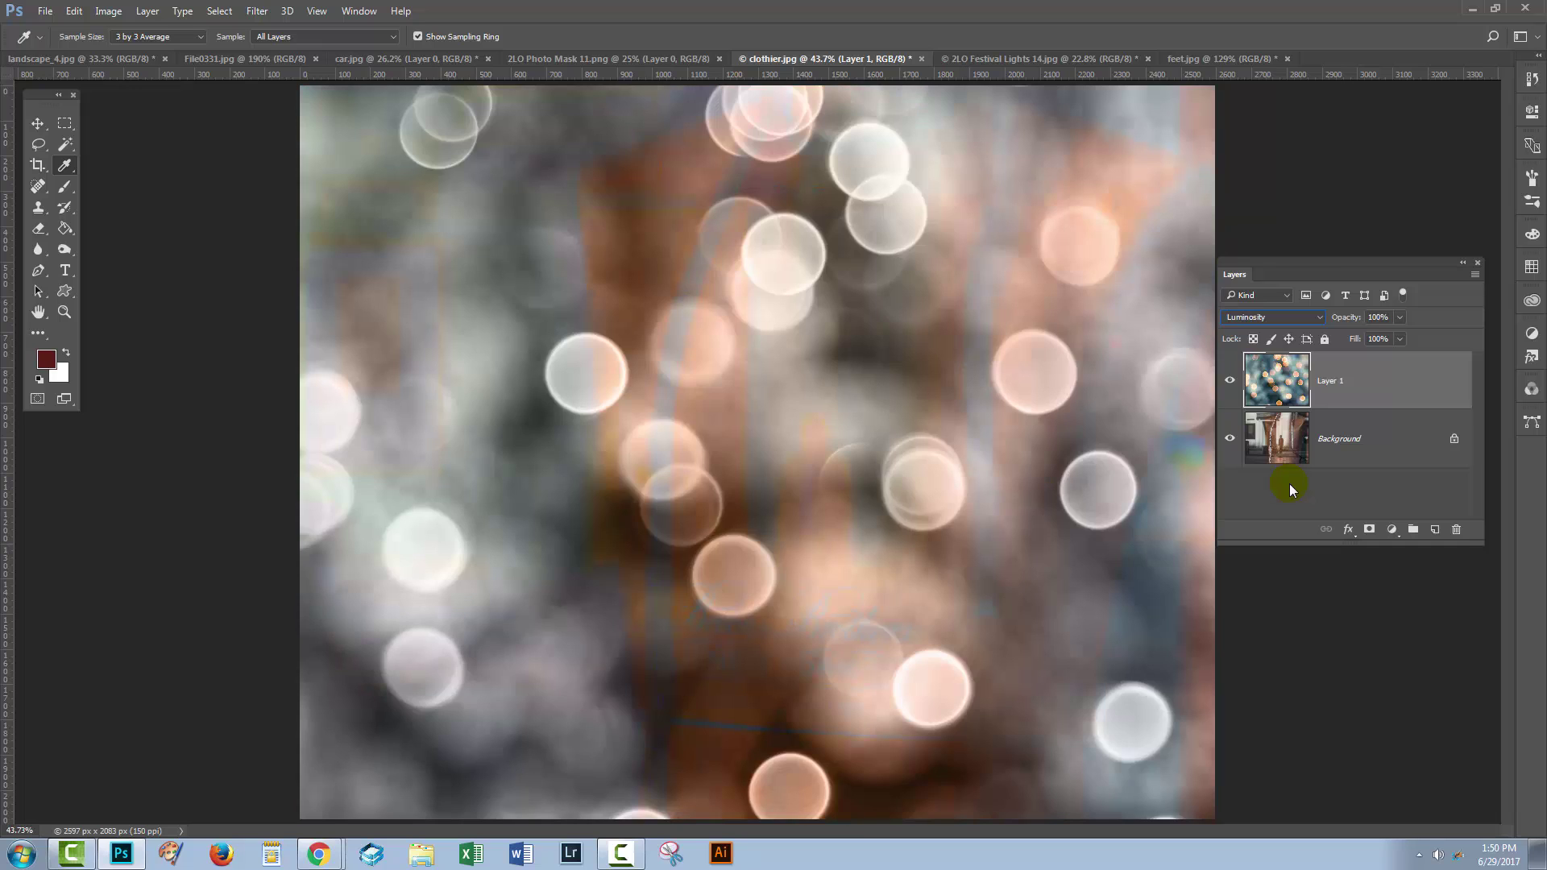
Step from Color back through Divide and Hard Mix to Vivid Light blending.
key("Up")
key("Up")
key("Up")
key("Up")
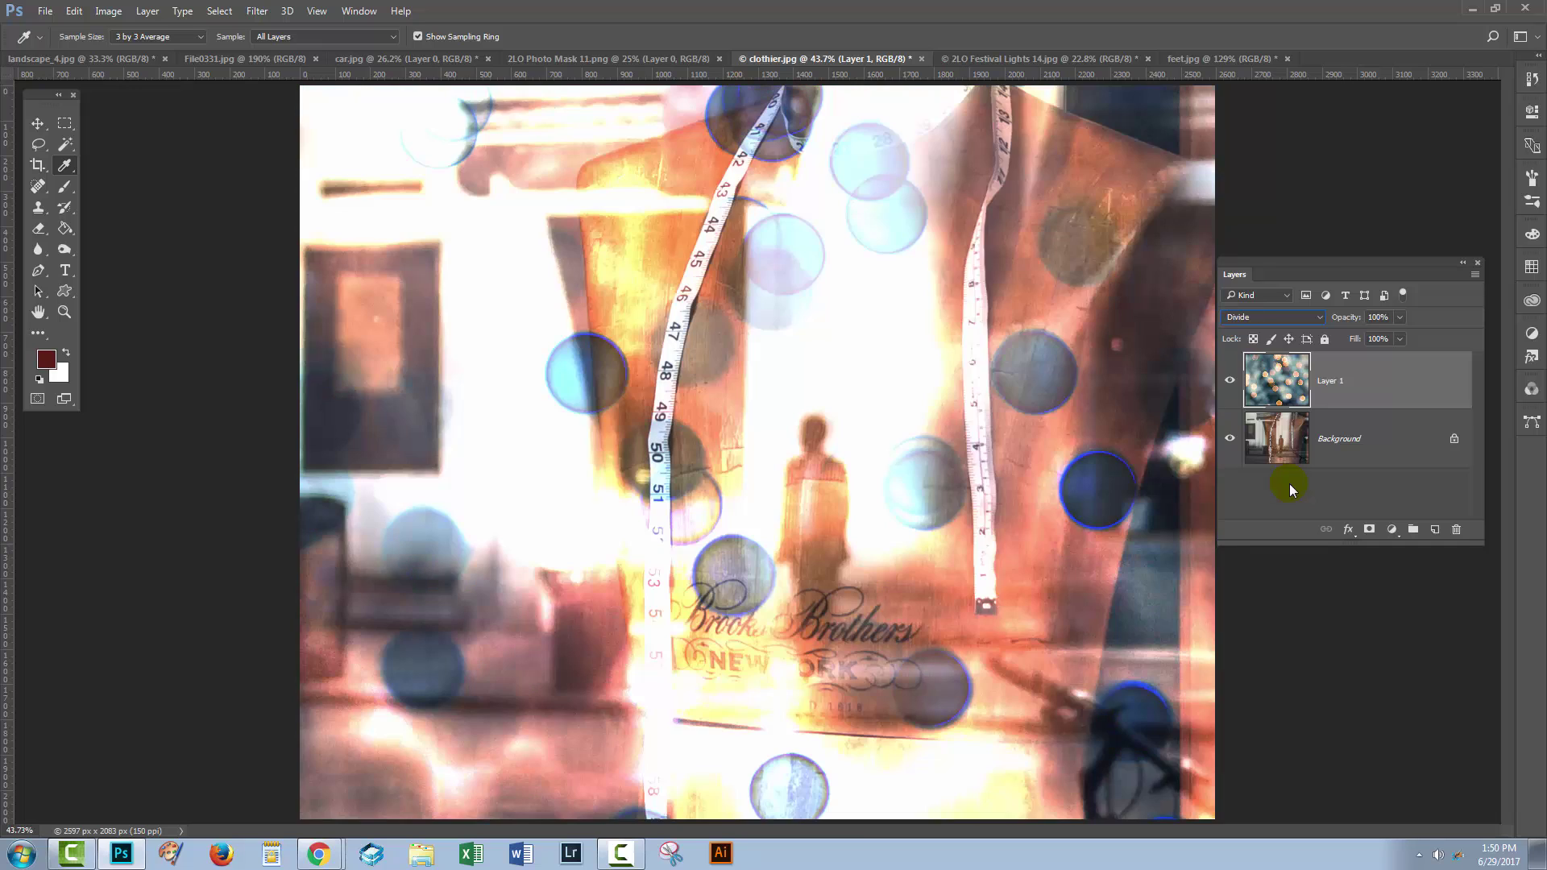
key("Up")
key("Up")
key("Up")
key("Up")
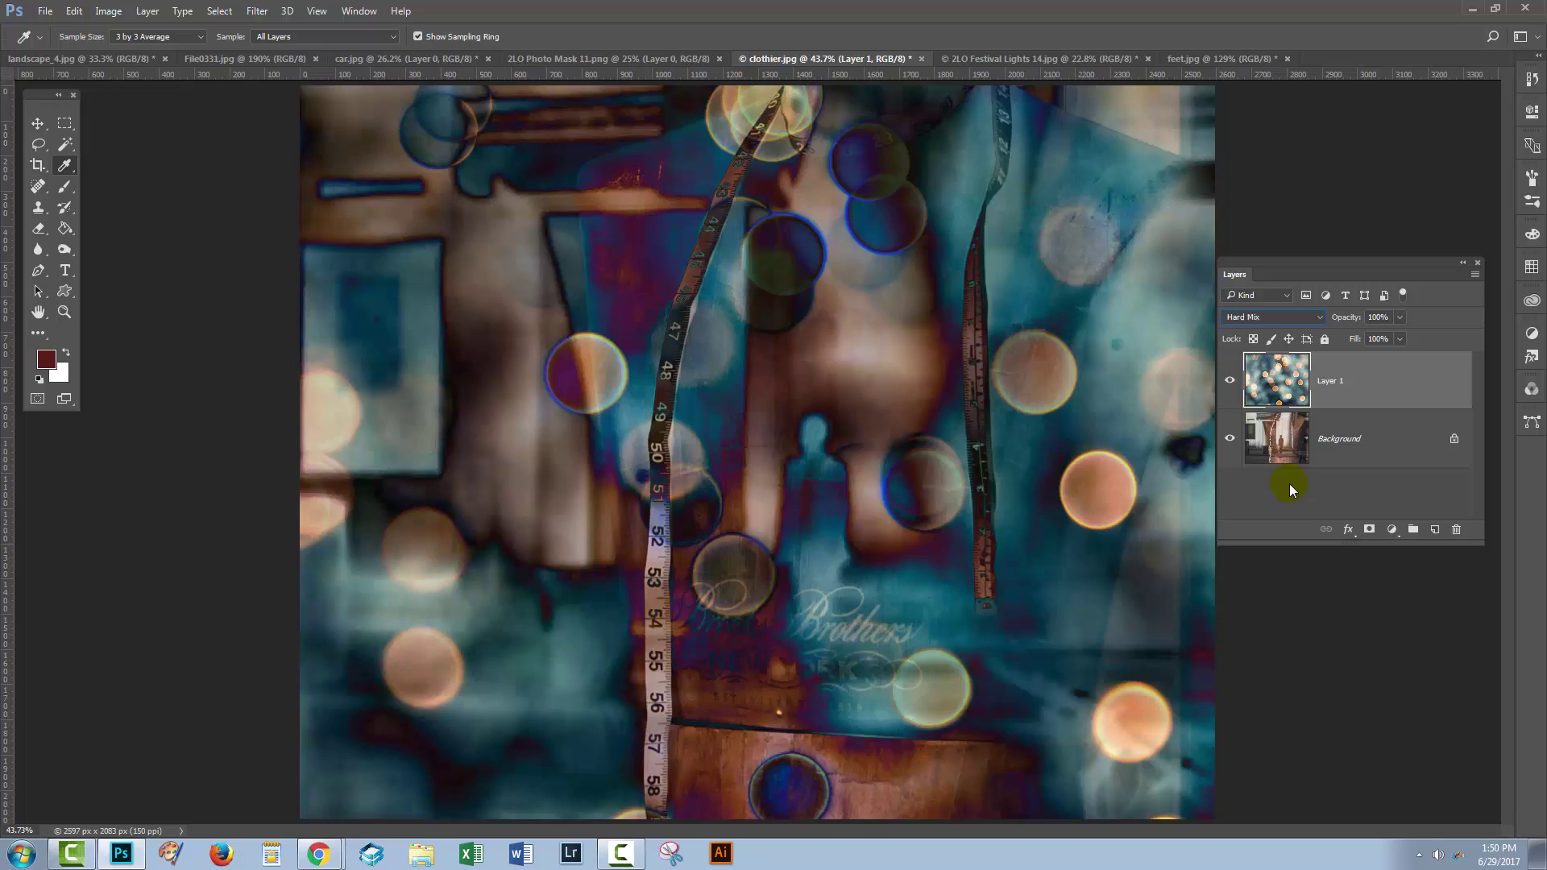
key("Up")
key("Up")
key("Up")
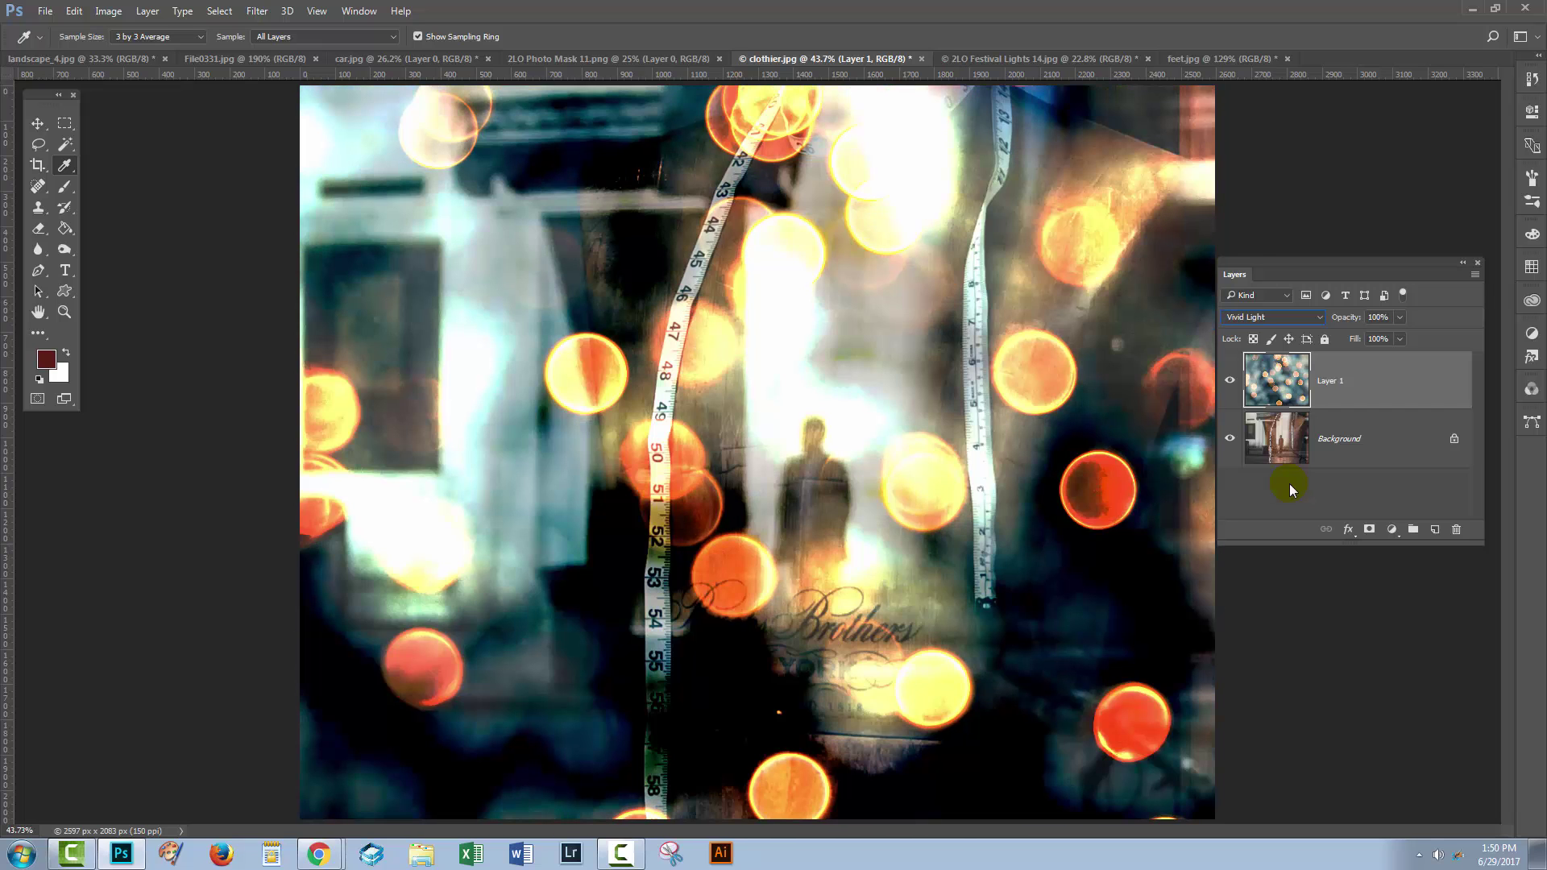
key("Up")
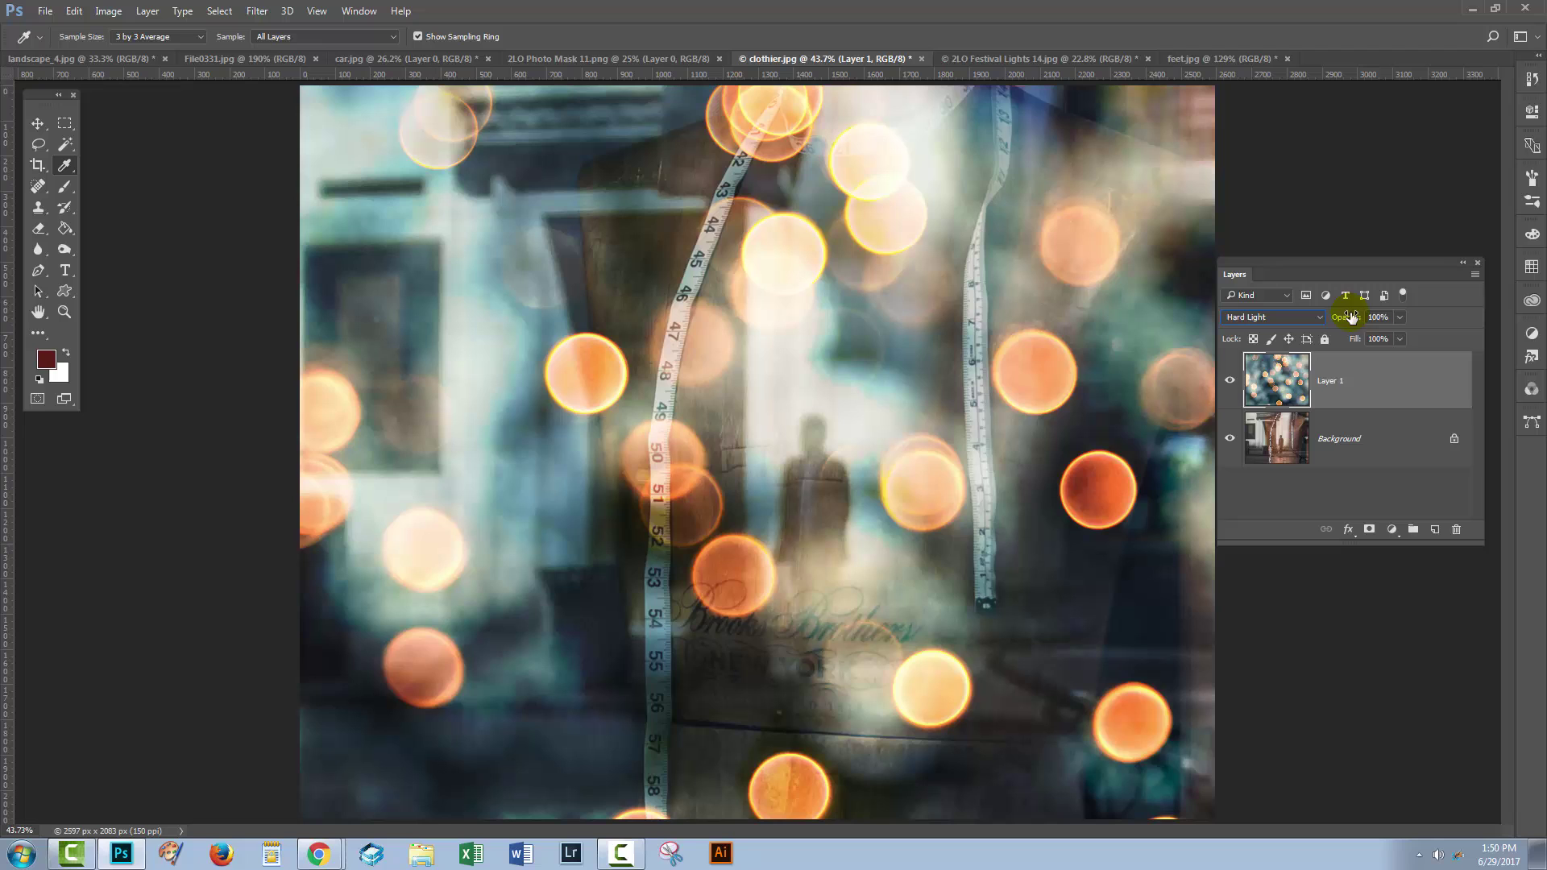
Lower the Hard Light bokeh layer's opacity to 75%.
left_click_drag(1351, 318, 1330, 319)
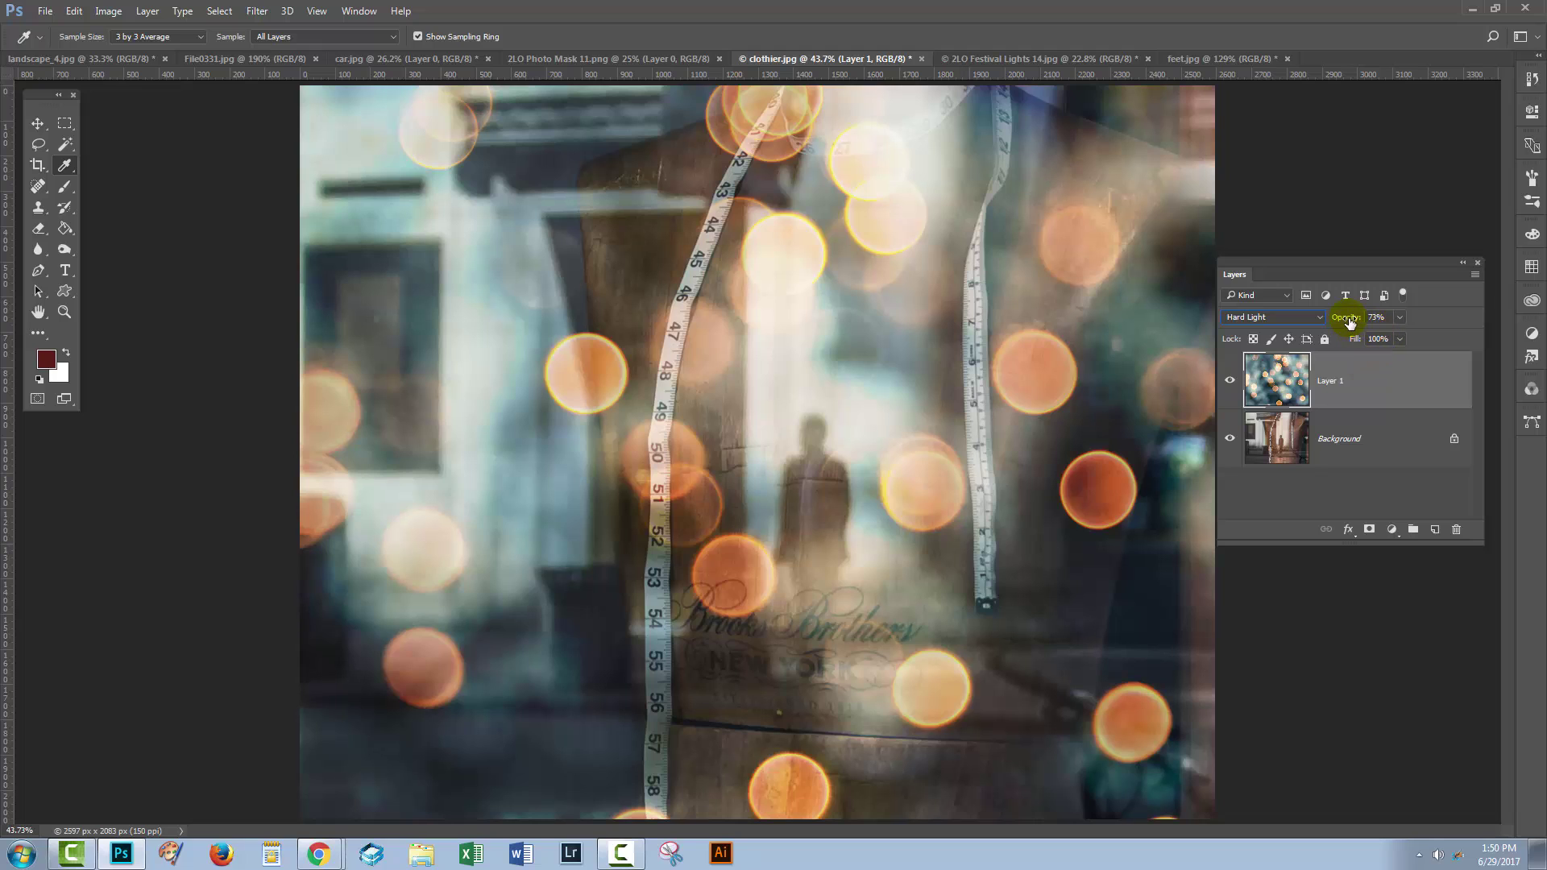
left_click_drag(1351, 317, 1360, 319)
left_click(1229, 382)
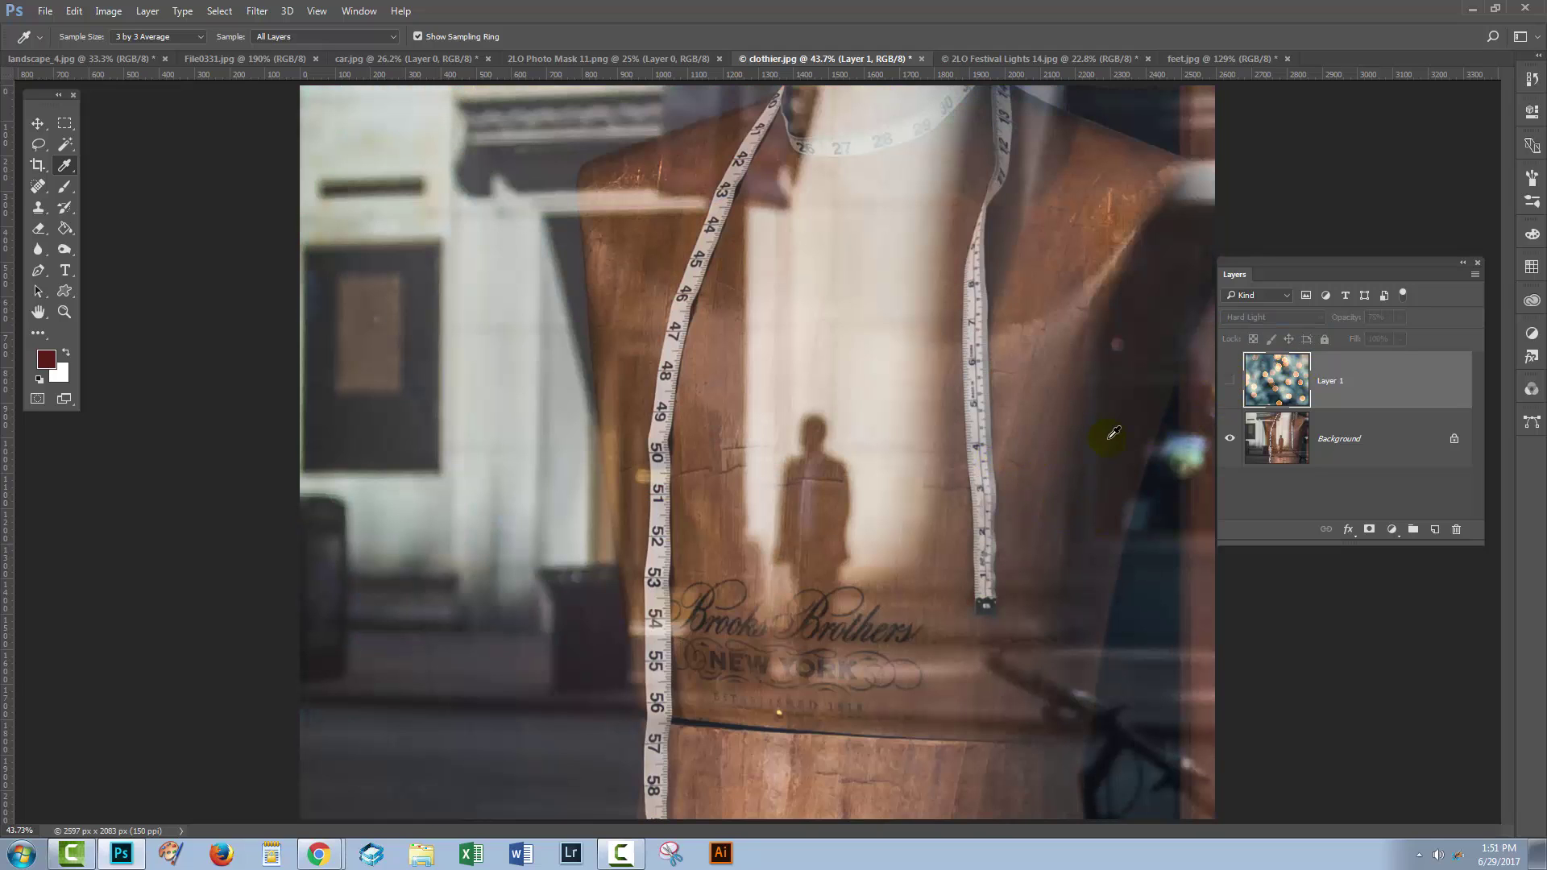
left_click(1229, 382)
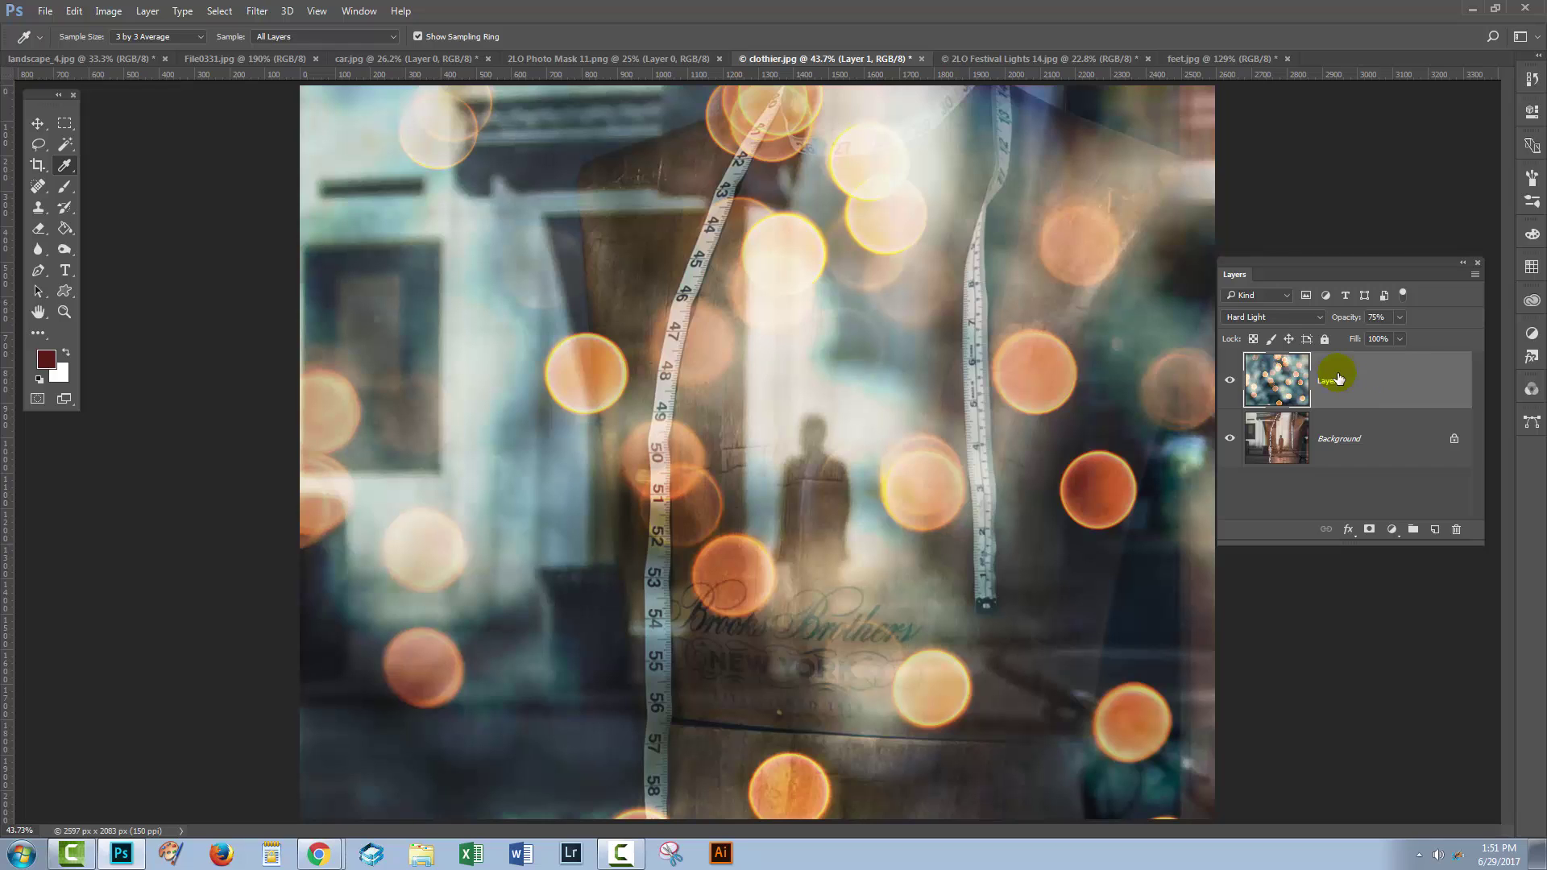
left_click(1229, 383)
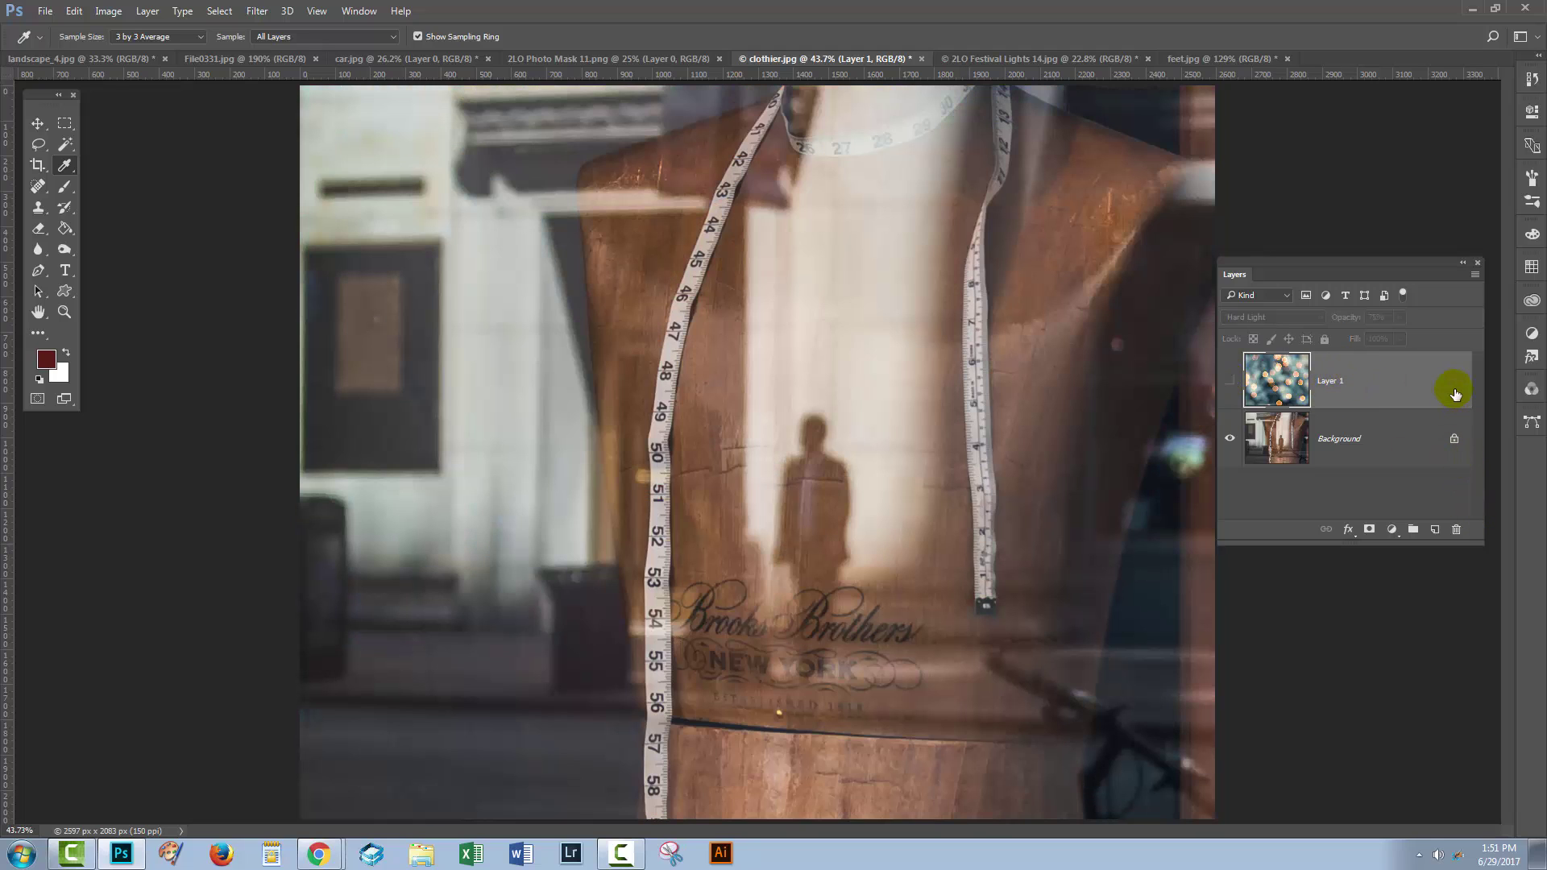
left_click(1228, 382)
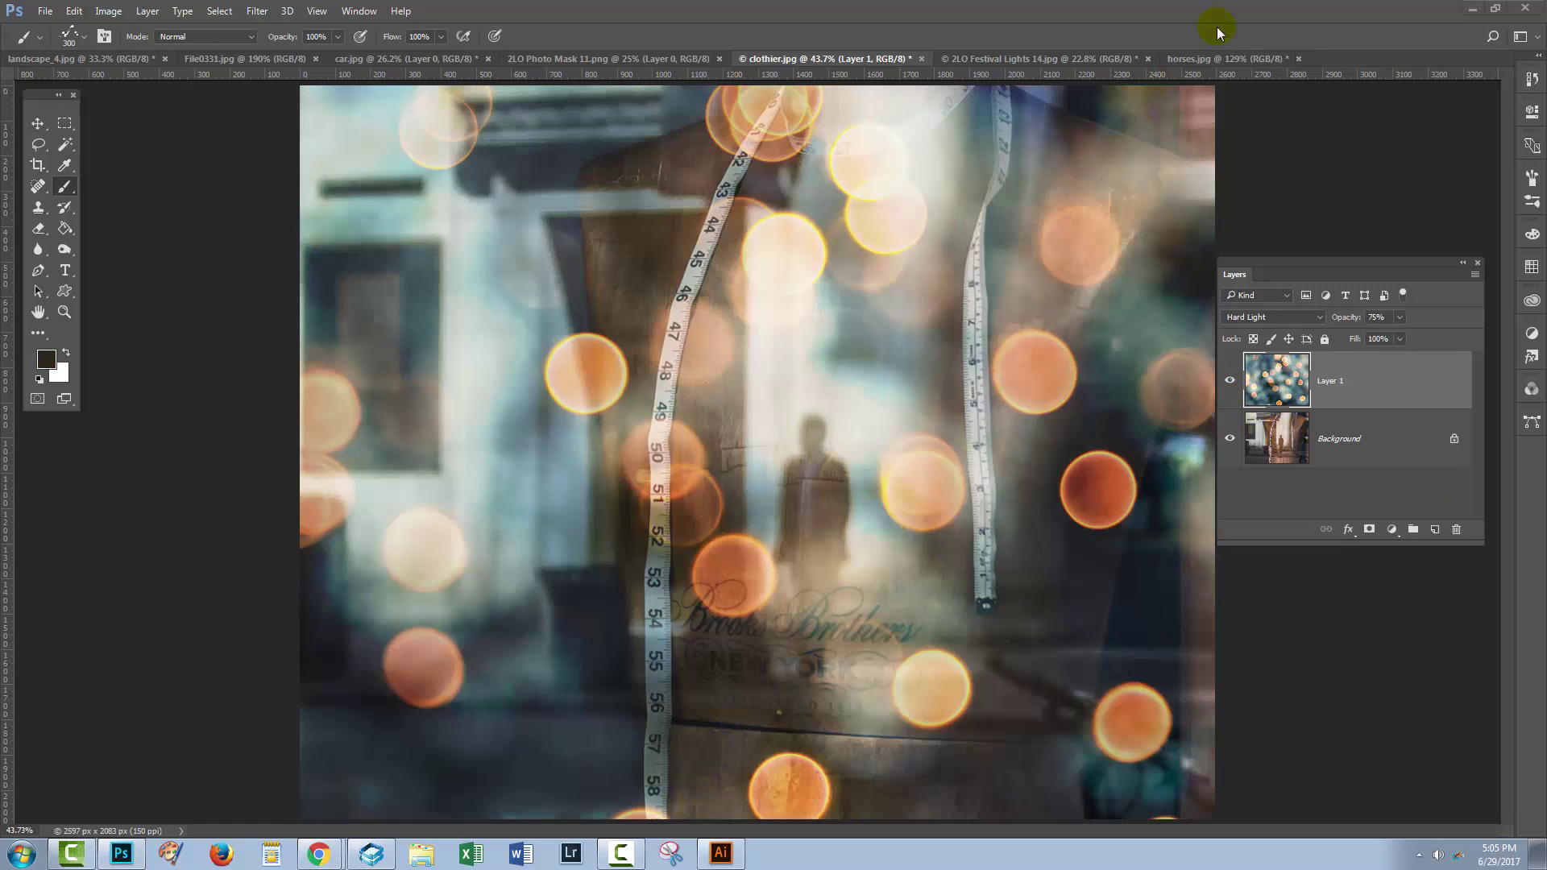
Switch to the horses.jpg photo, check the brush tips, and make black the painting colour.
left_click(1209, 58)
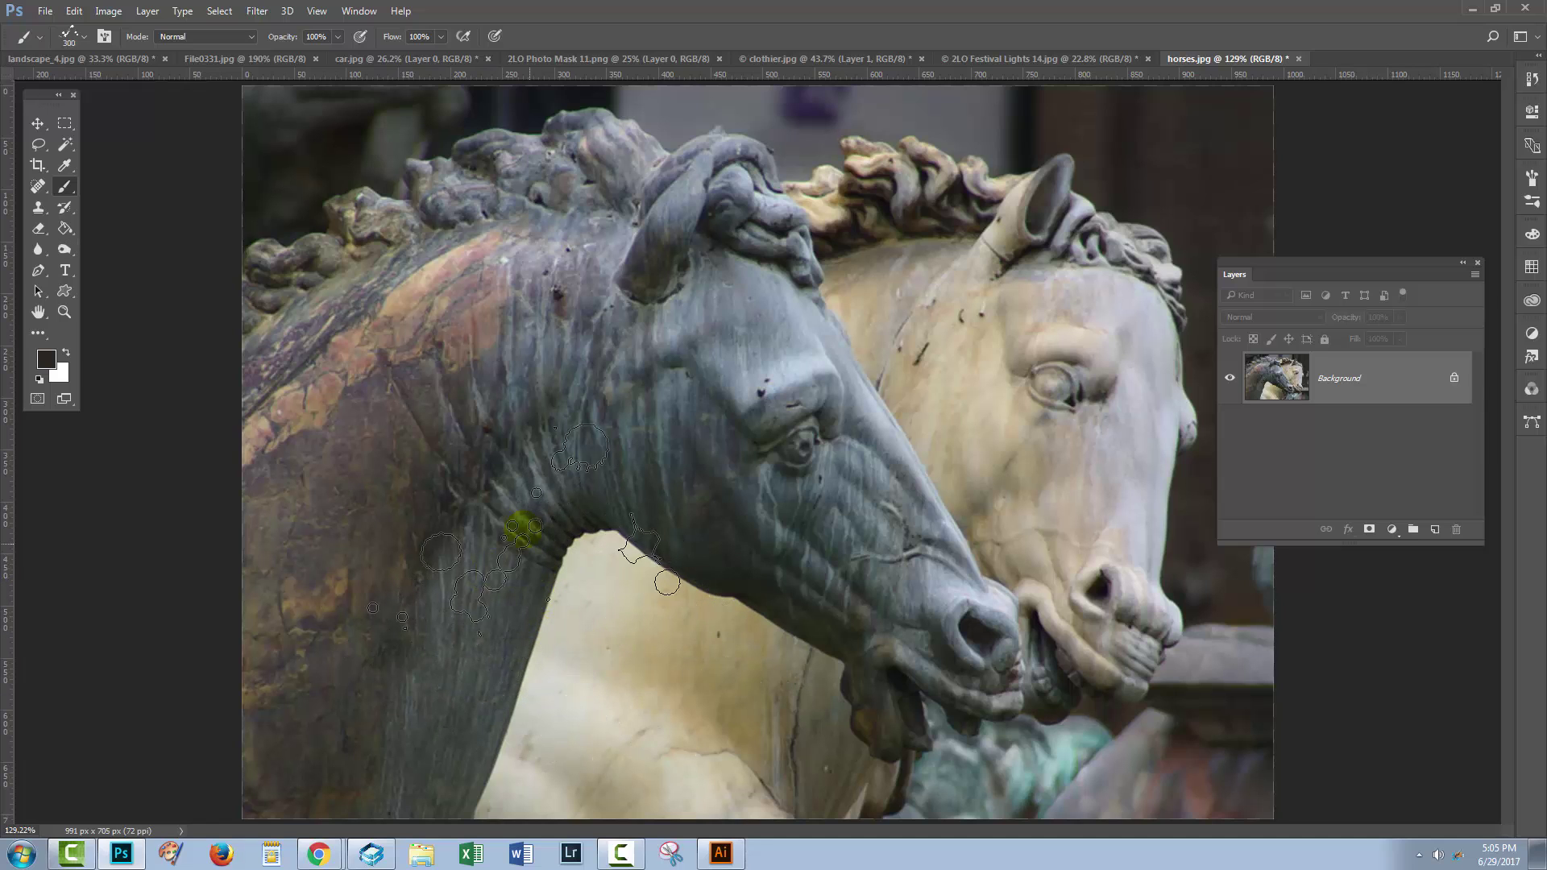
left_click(72, 36)
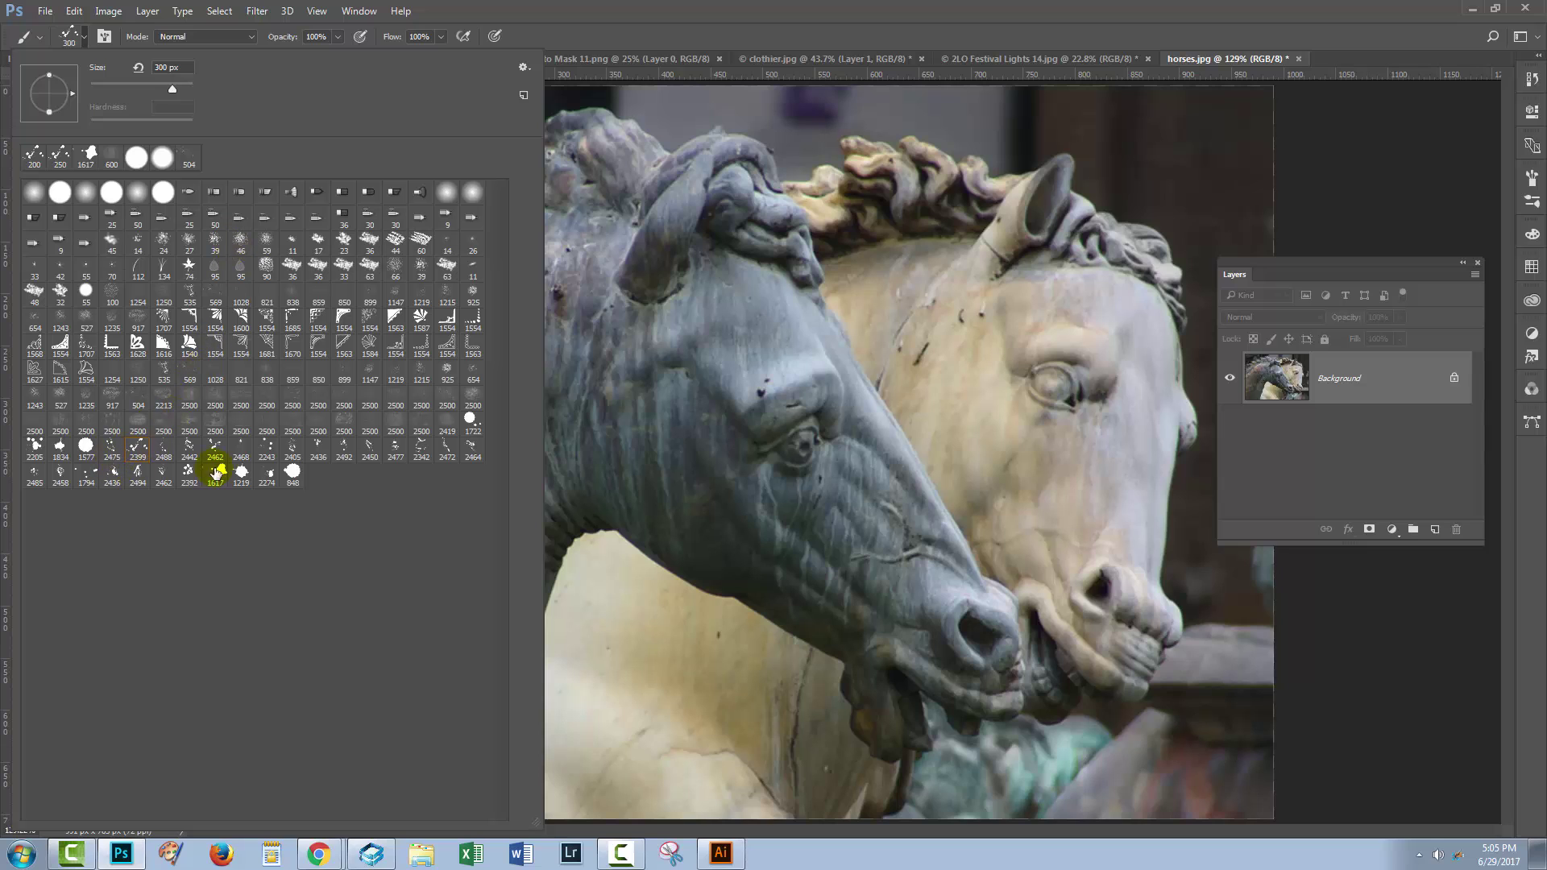
left_click(582, 22)
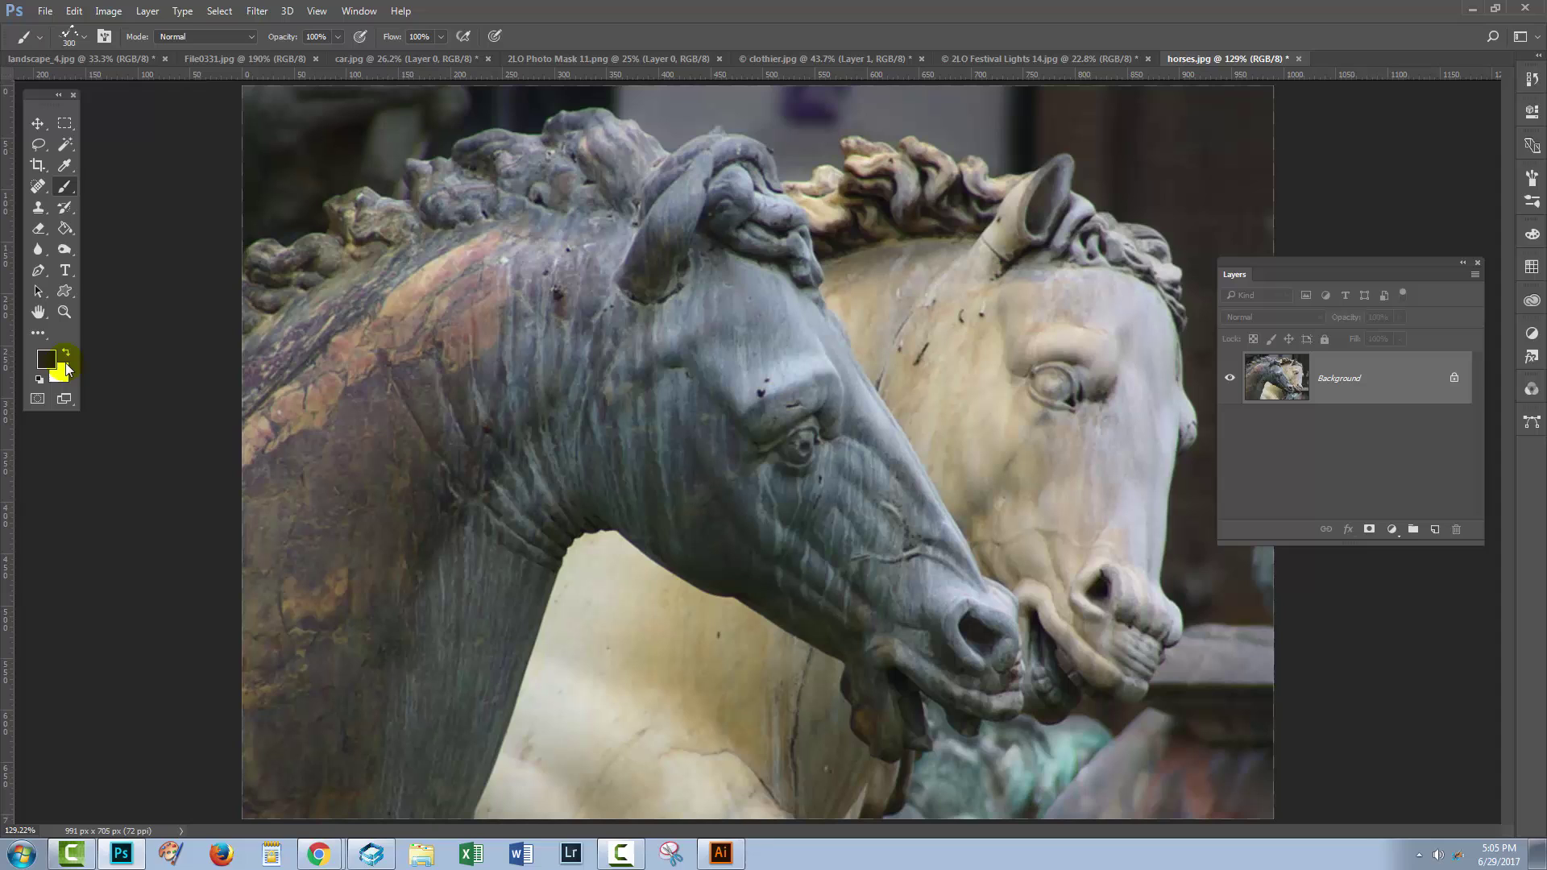
left_click(62, 367)
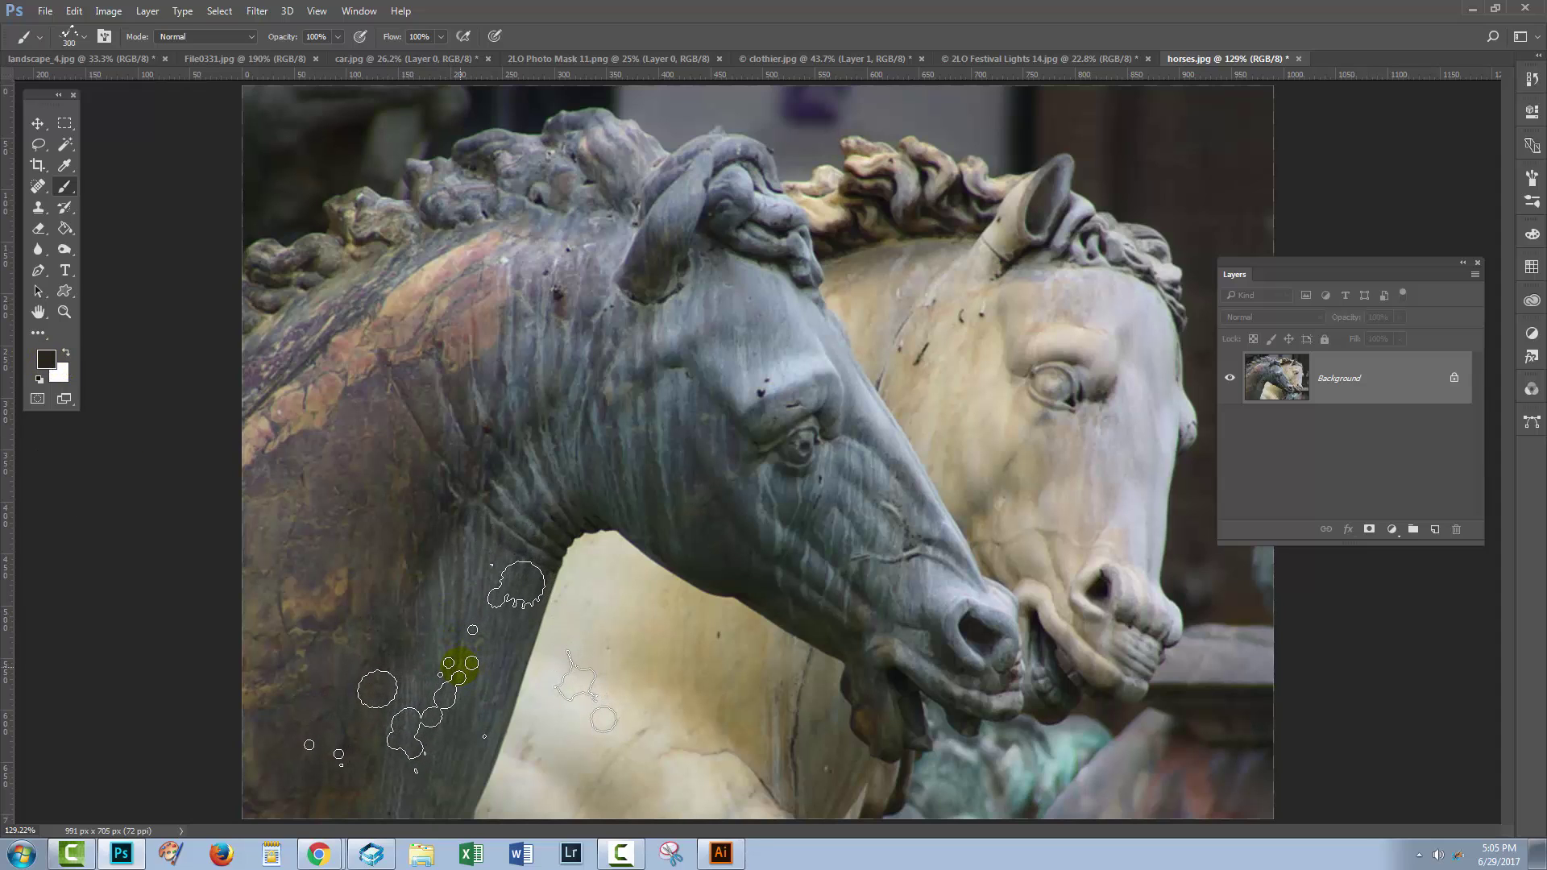
Stamp a test ink splat on the horses photo, then undo it.
left_click(460, 665)
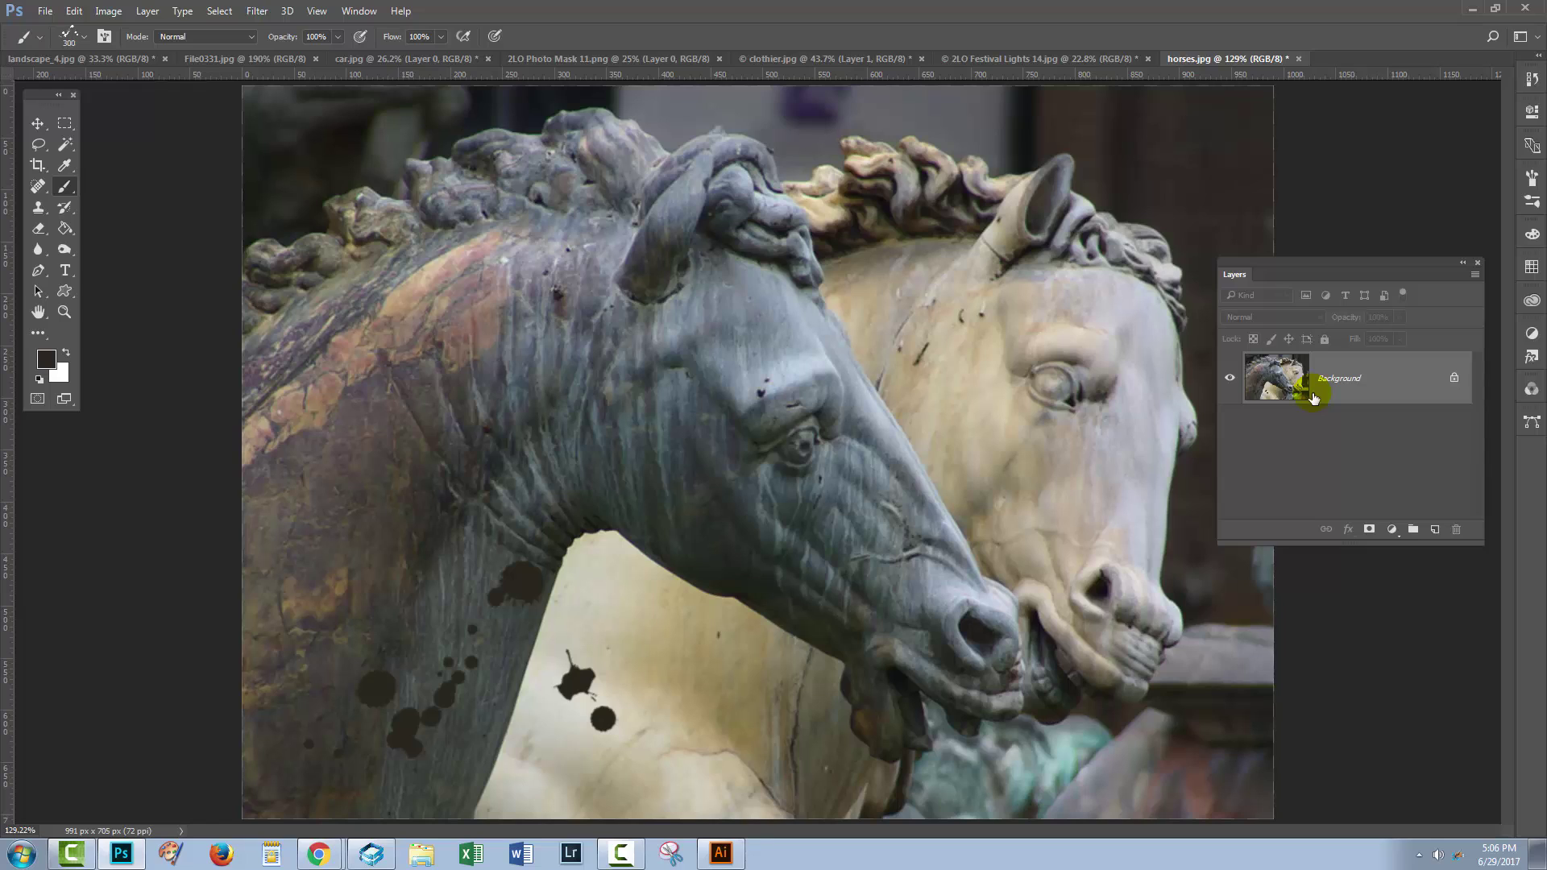
left_click_drag(1313, 397, 1313, 394)
key("ctrl+z")
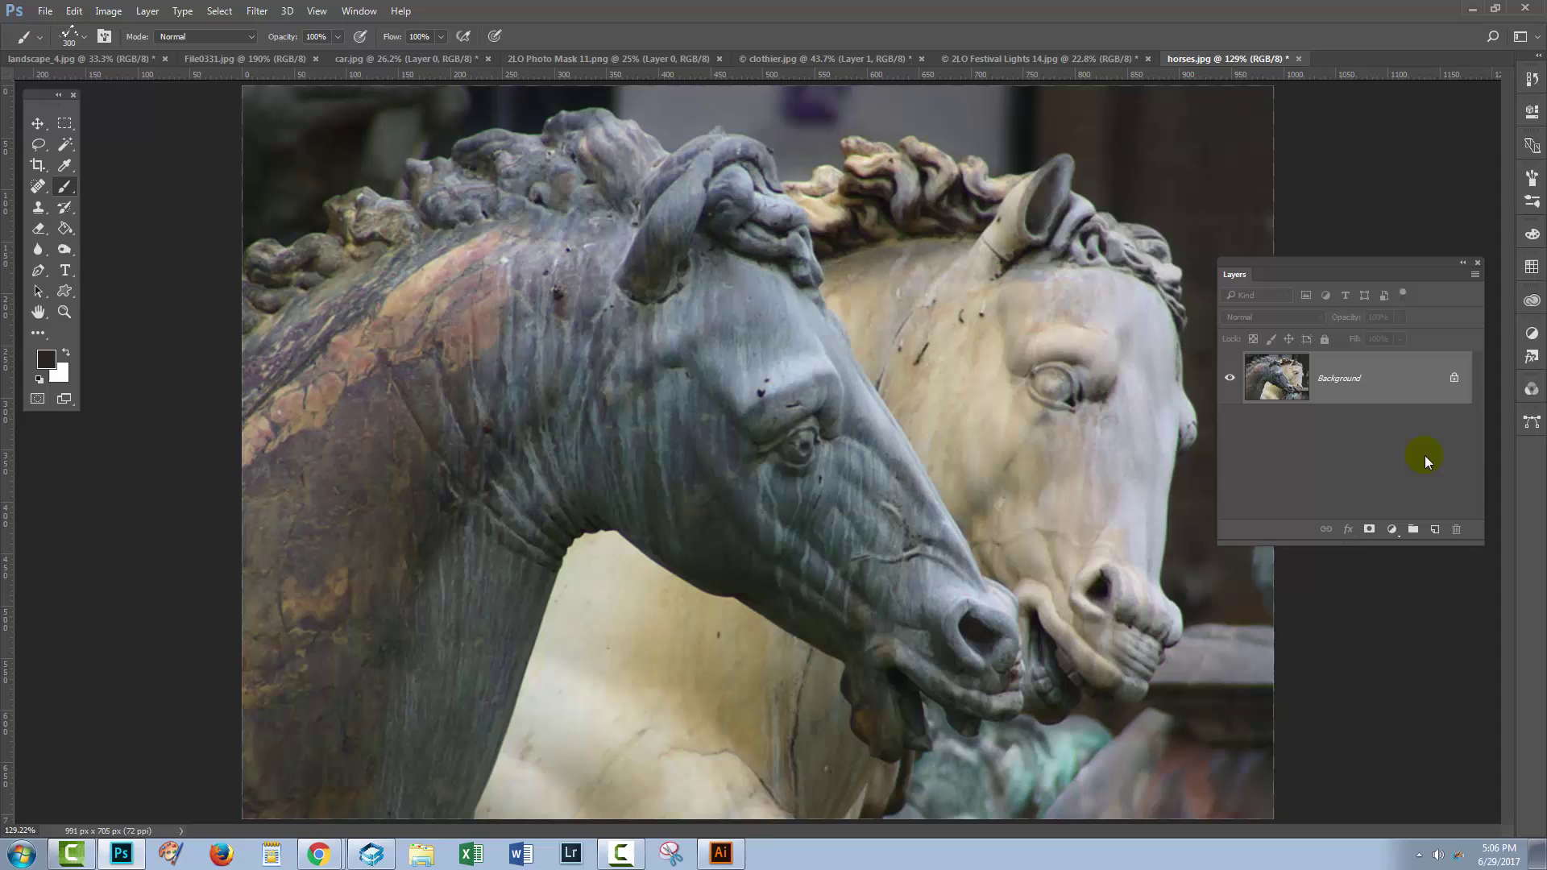
Add a new layer, stamp ink splats on it, and toggle its visibility to compare.
left_click(1433, 531)
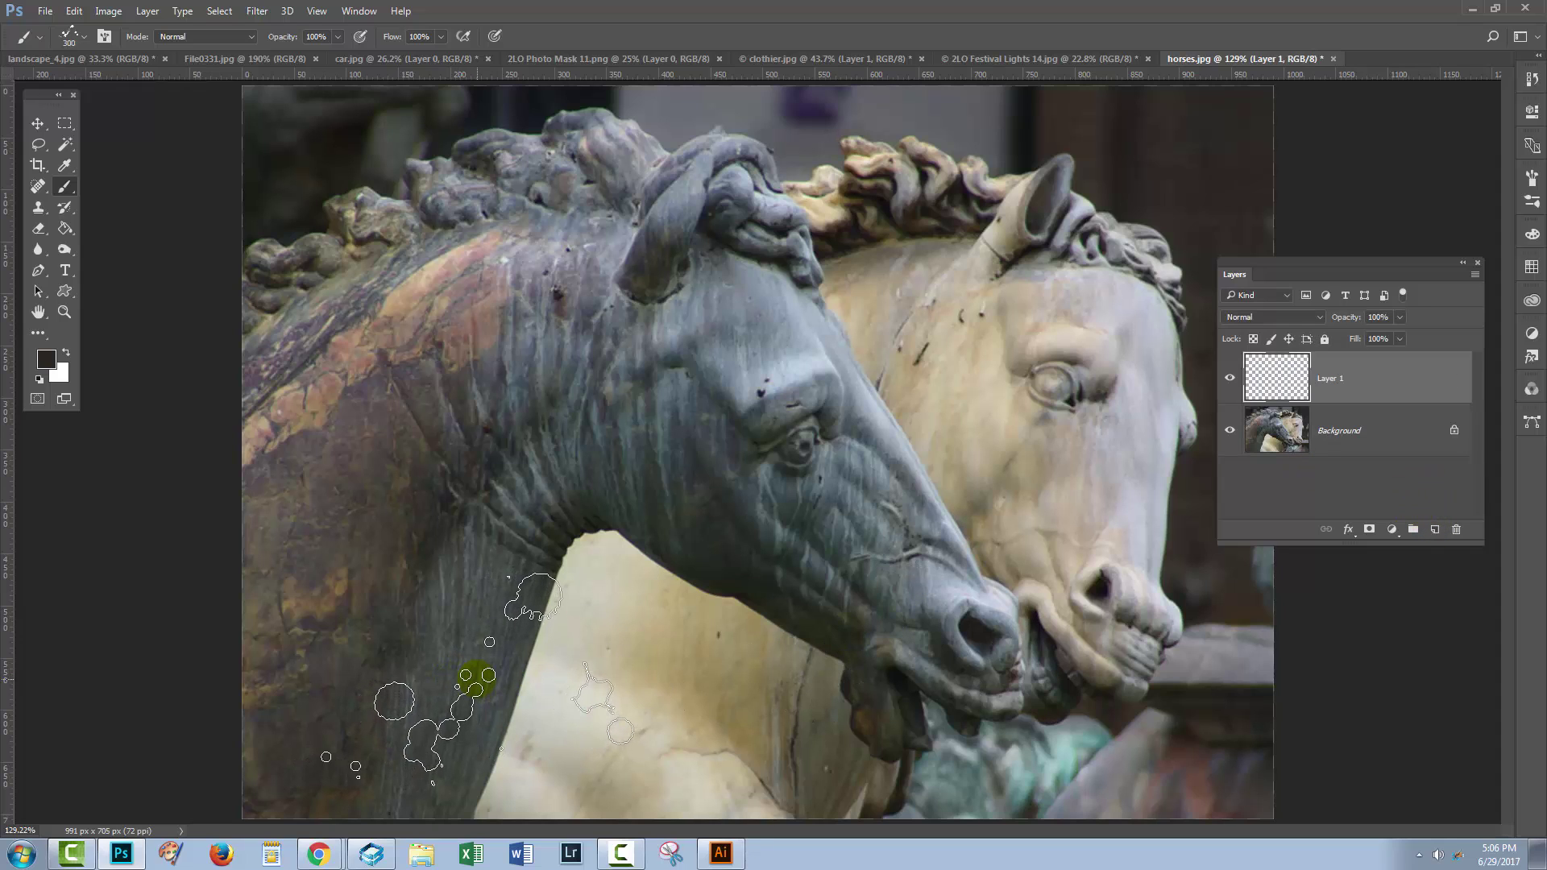
left_click(484, 680)
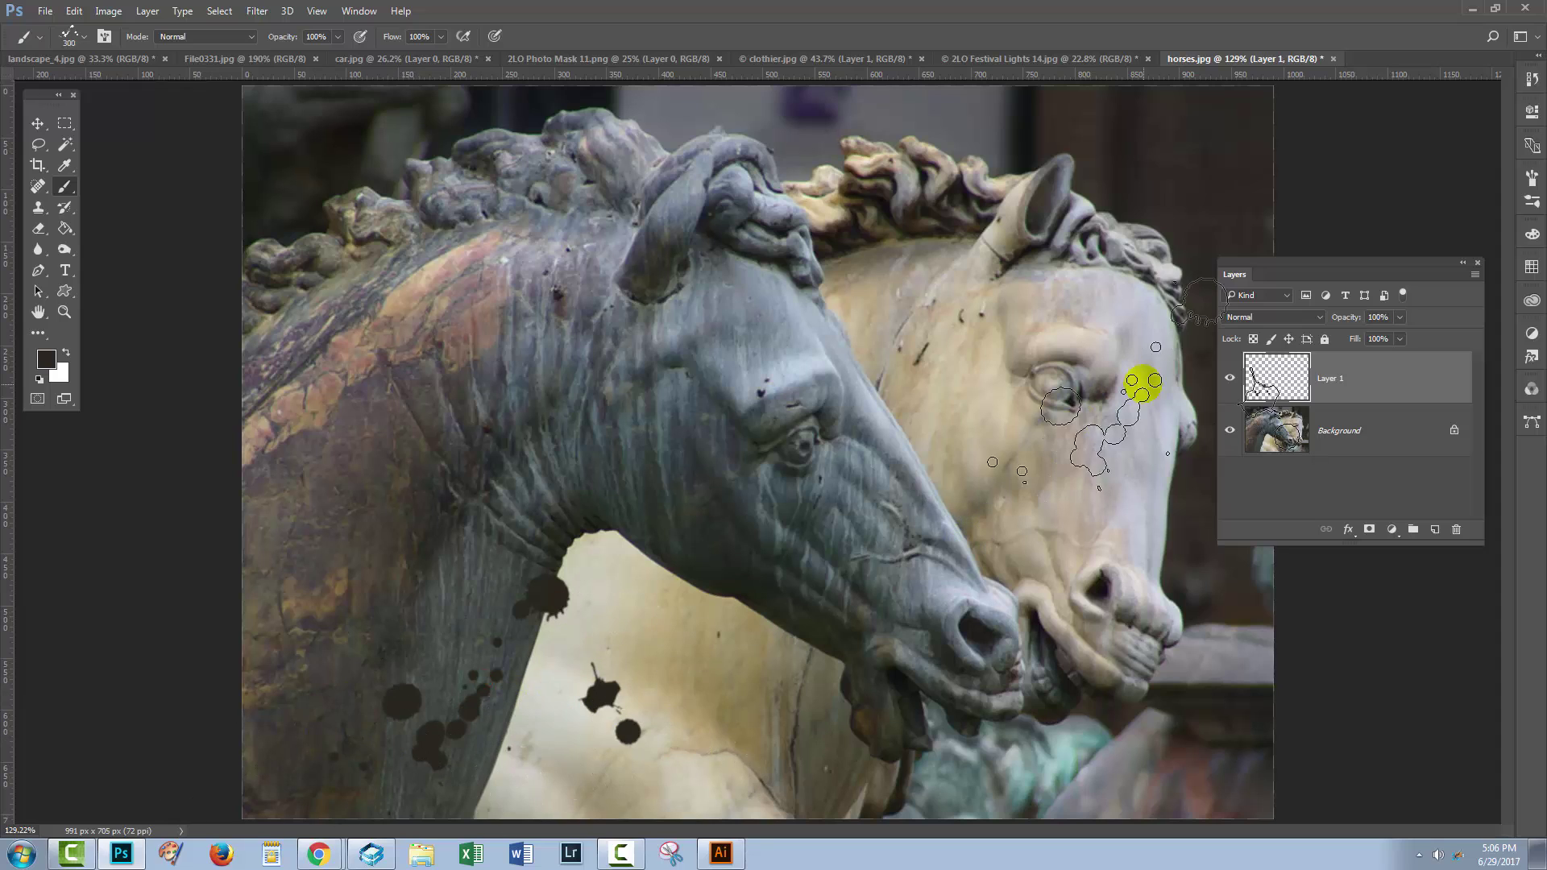
left_click(1230, 379)
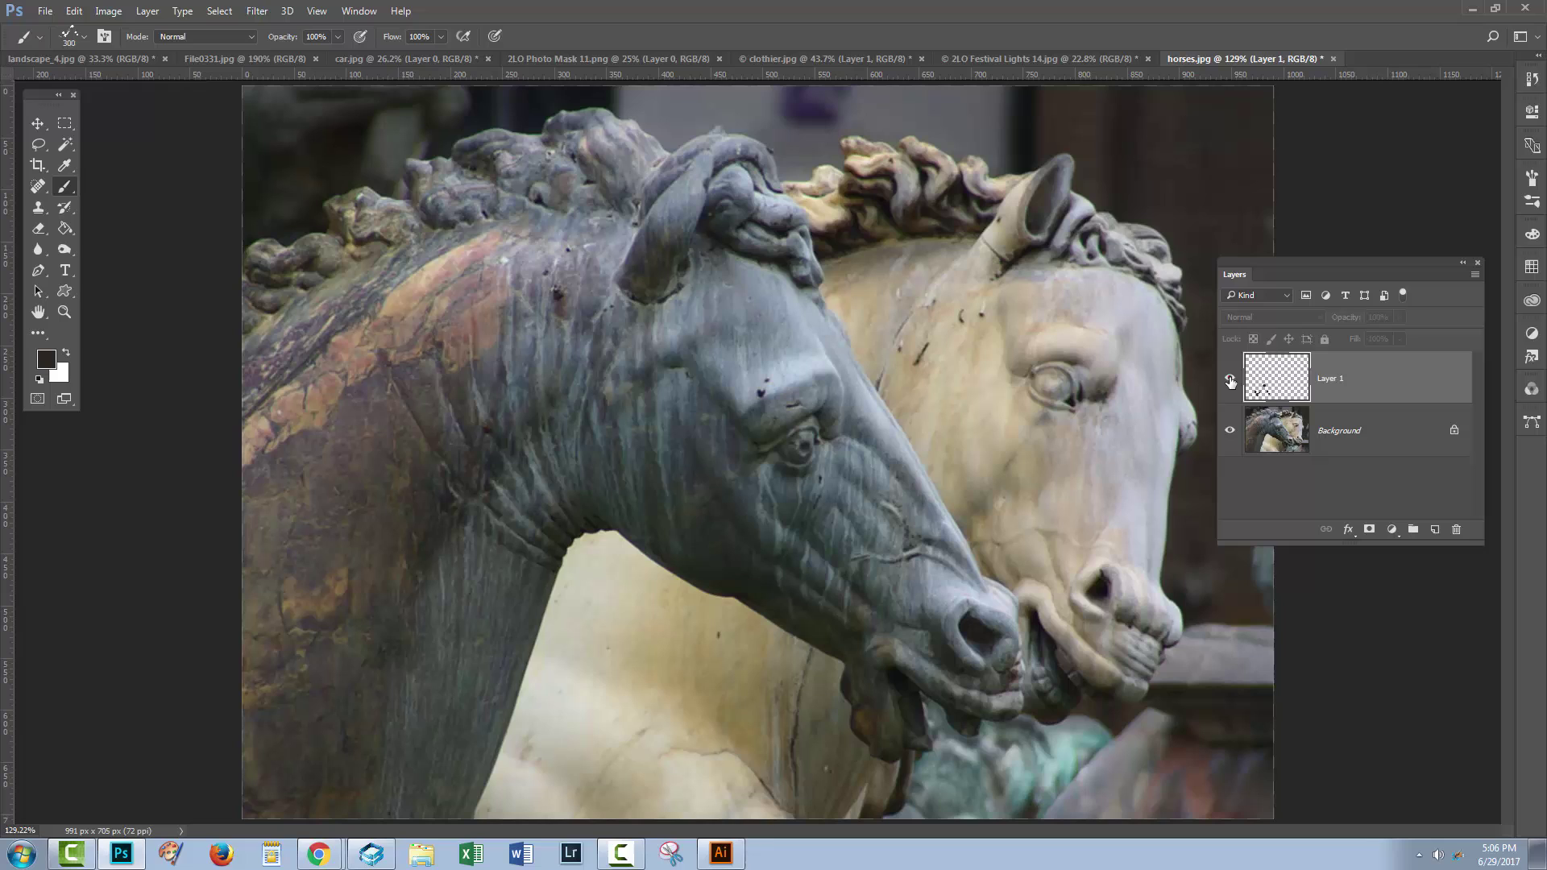
left_click(1230, 380)
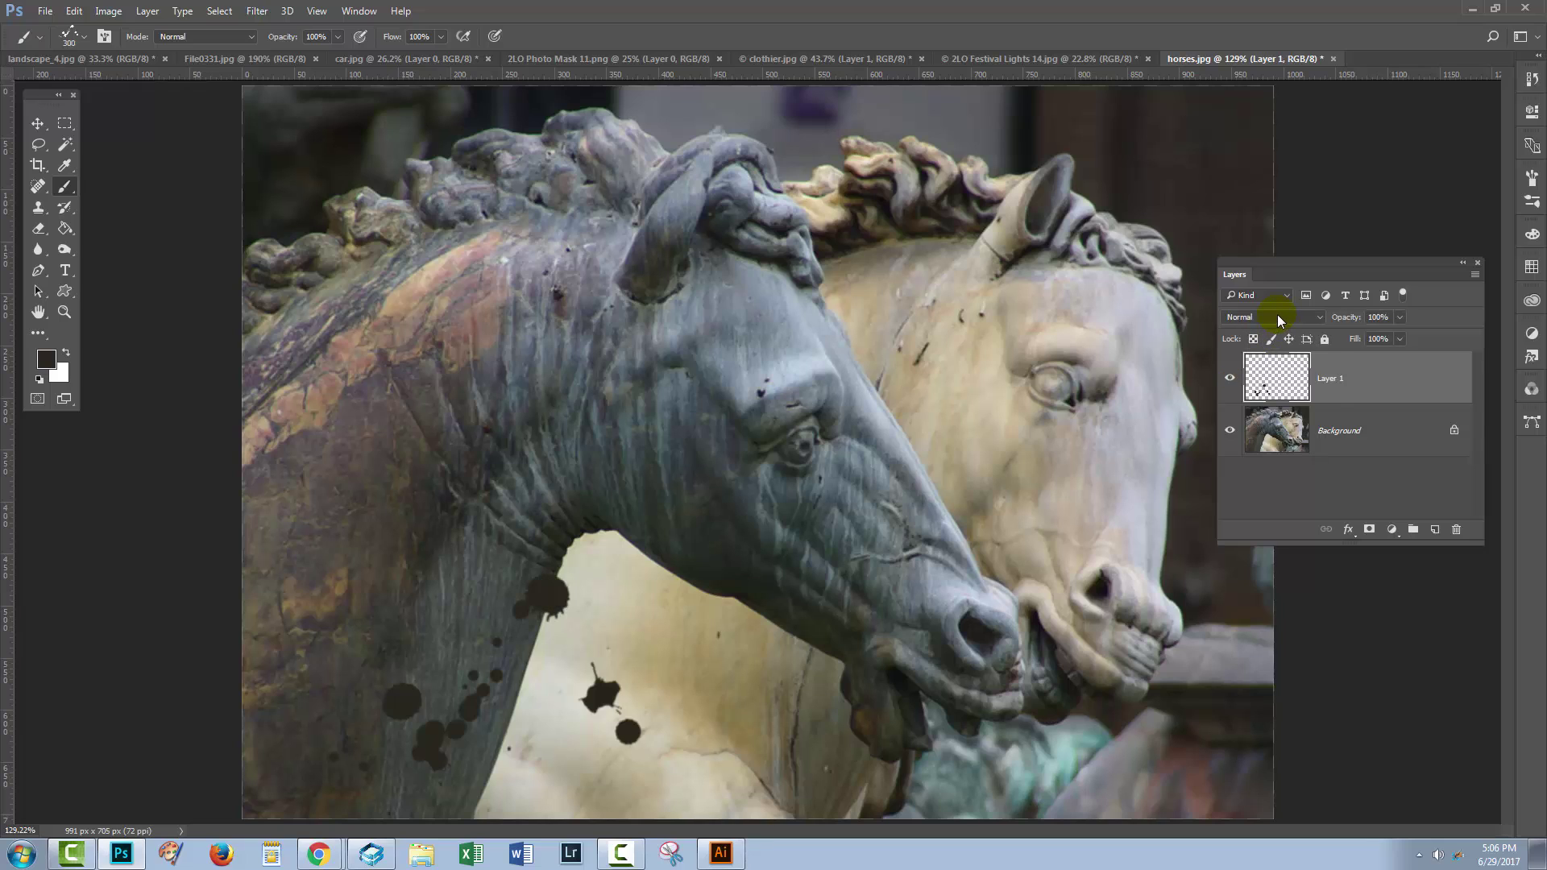
Set the splat layer's blend mode to Overlay.
left_click(1278, 315)
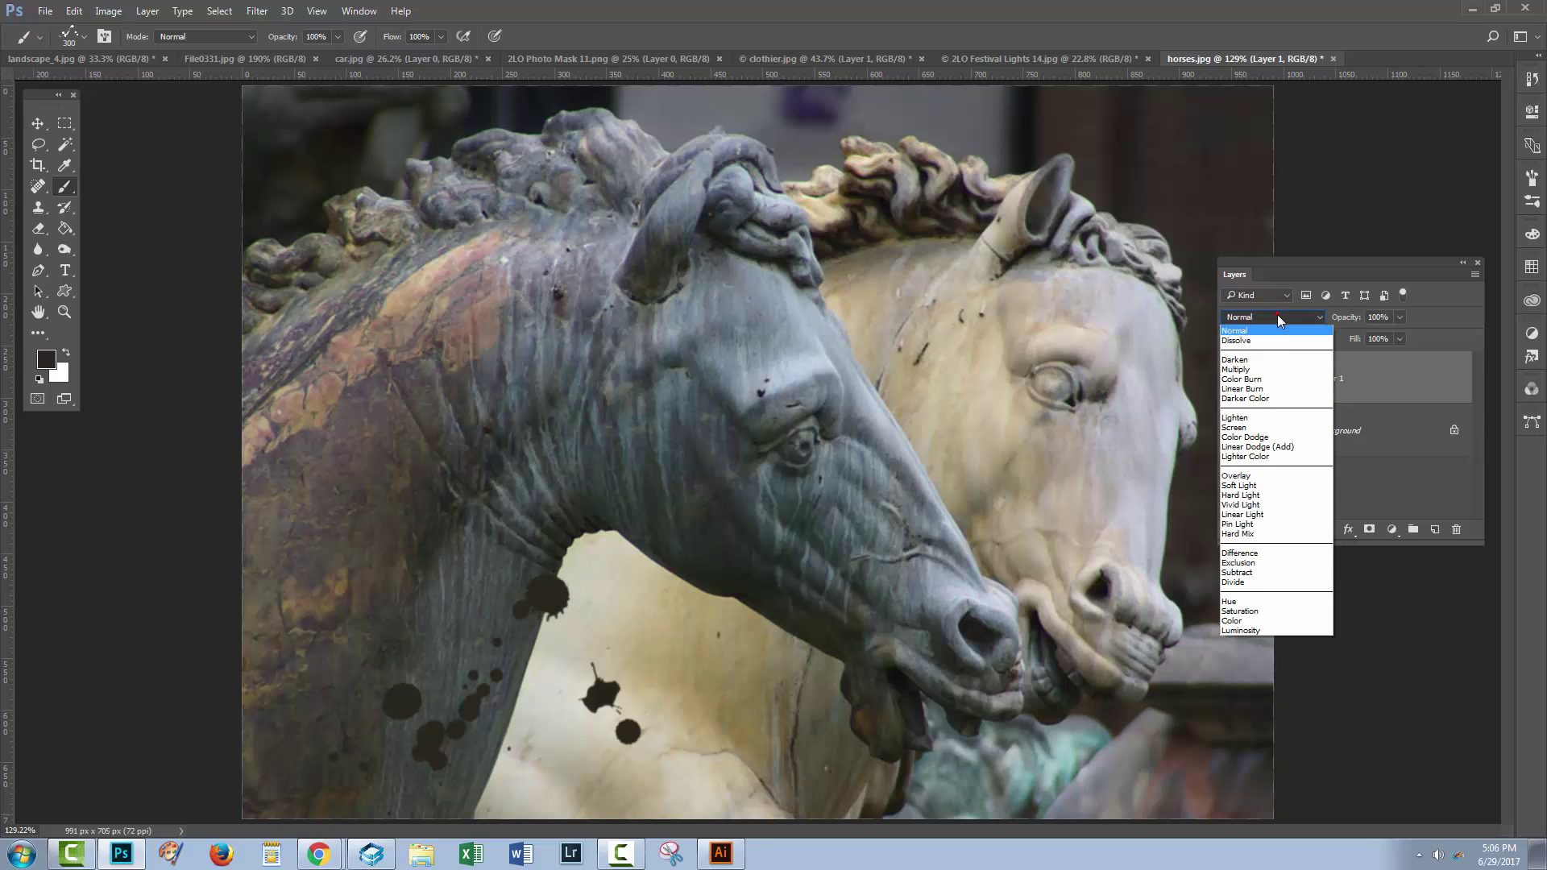
left_click(1273, 475)
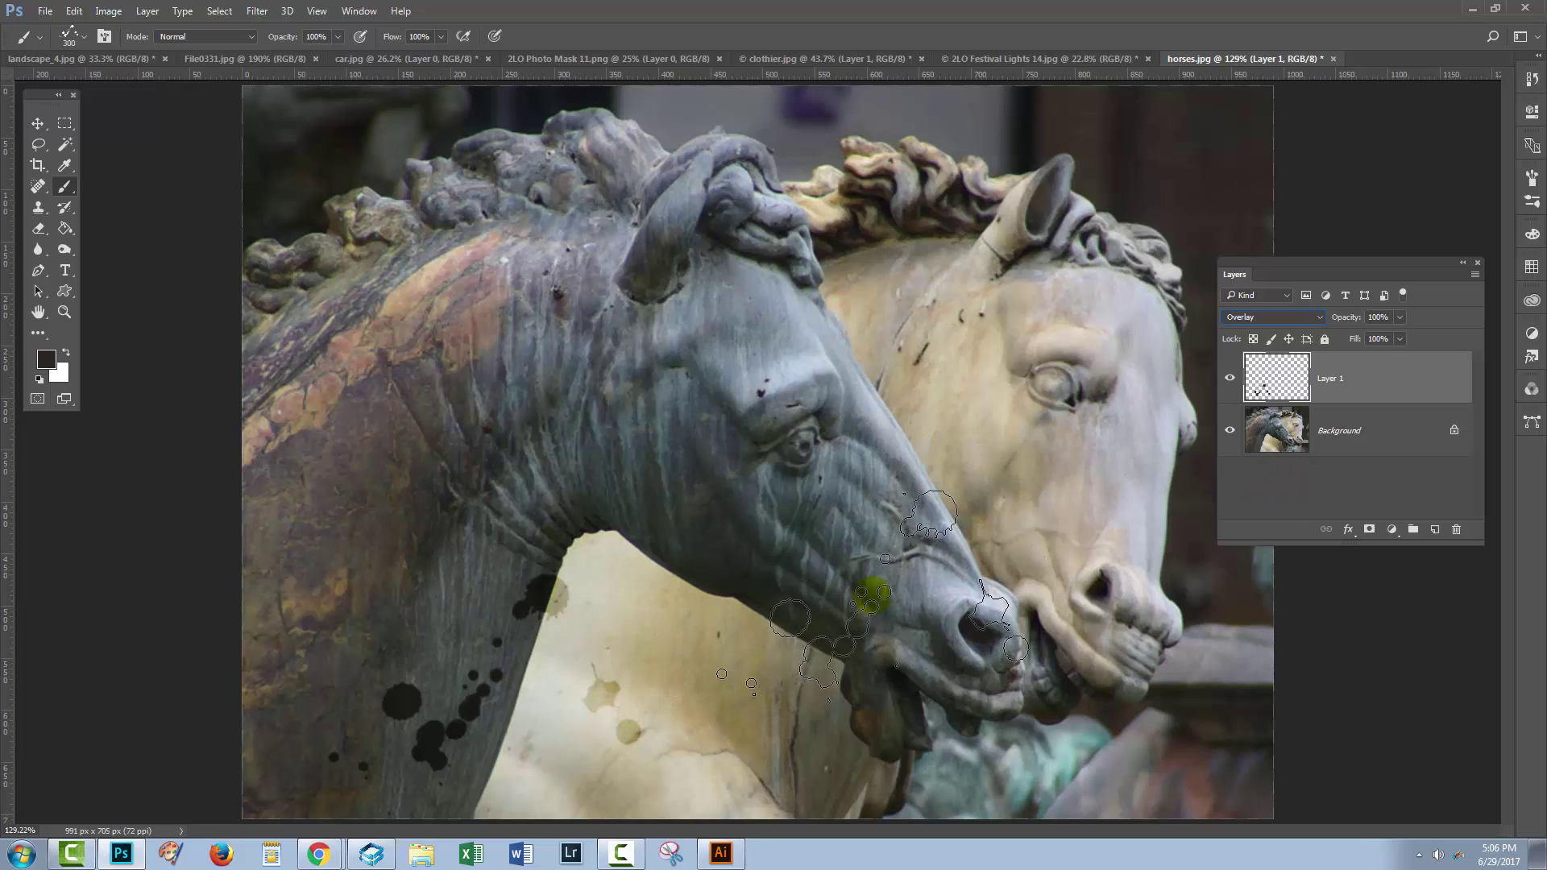
left_click(36, 124)
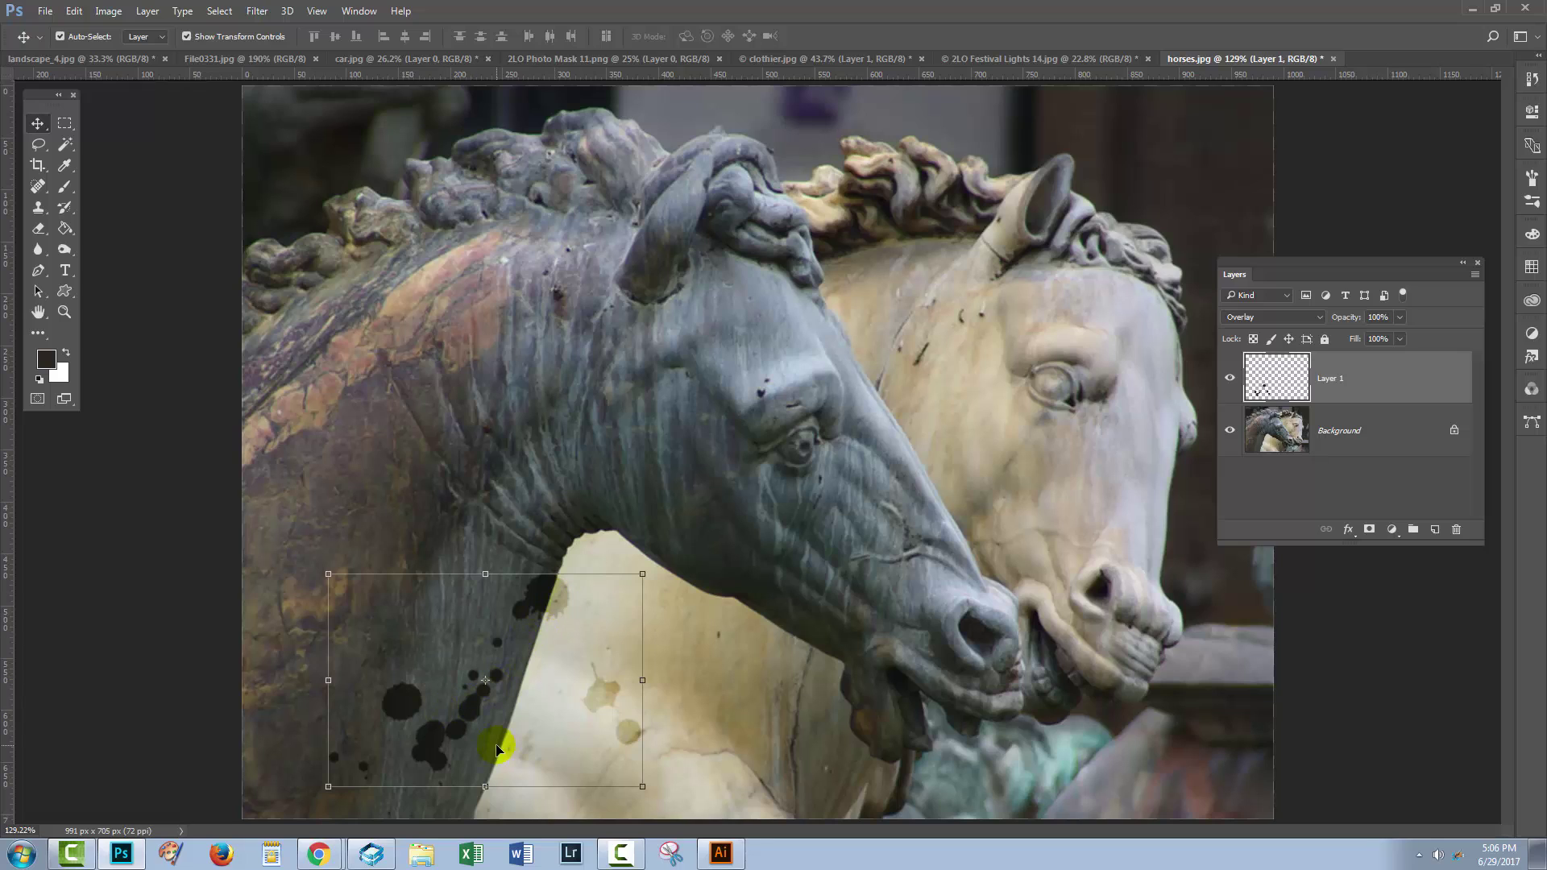
left_click(1360, 488)
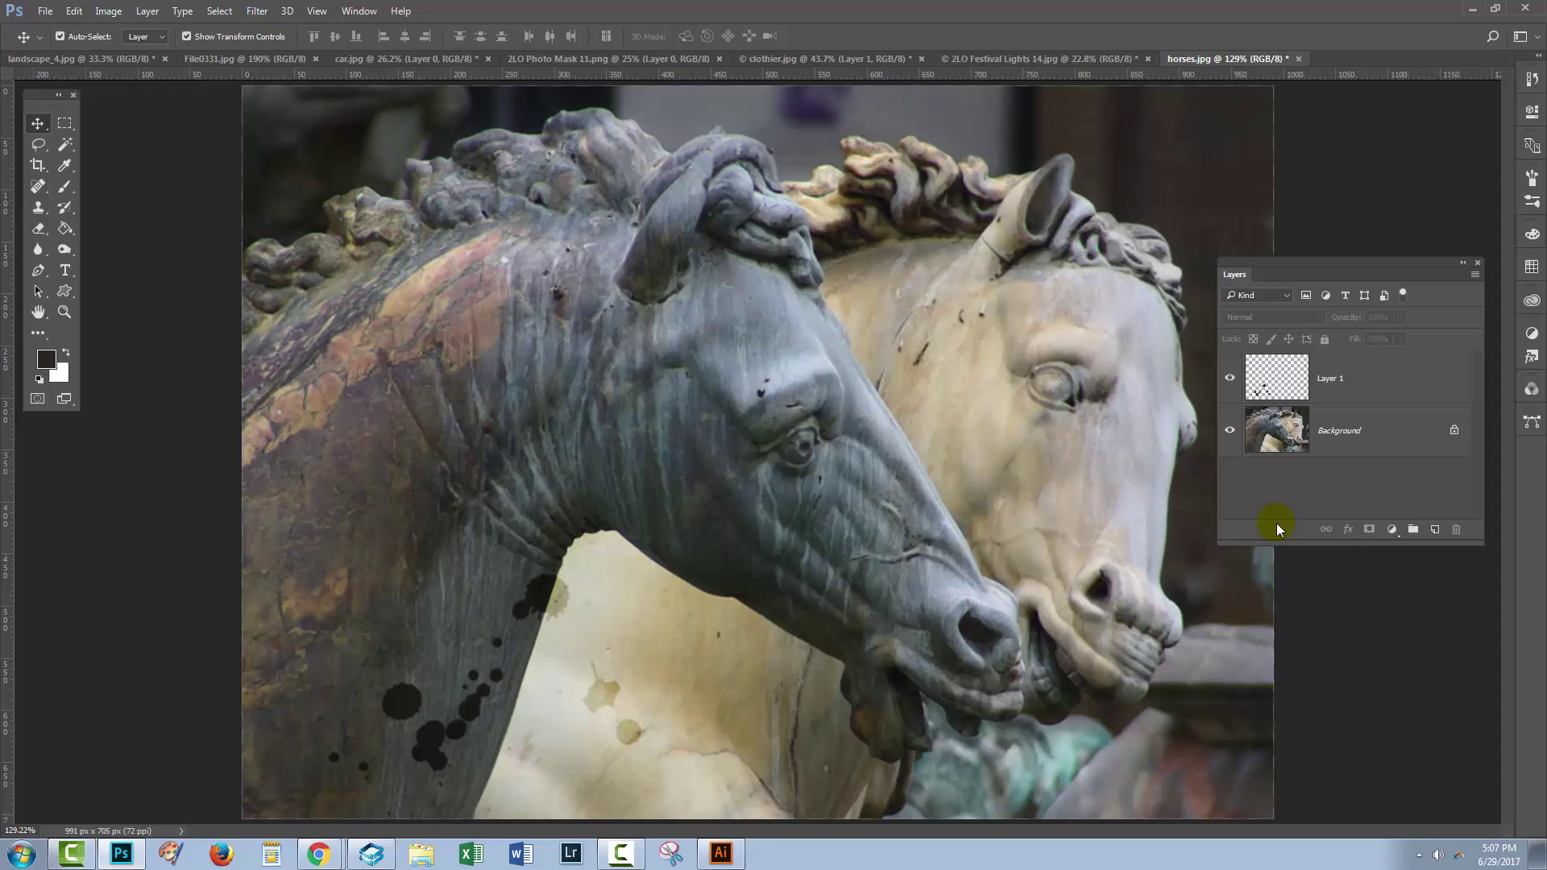
left_click(44, 11)
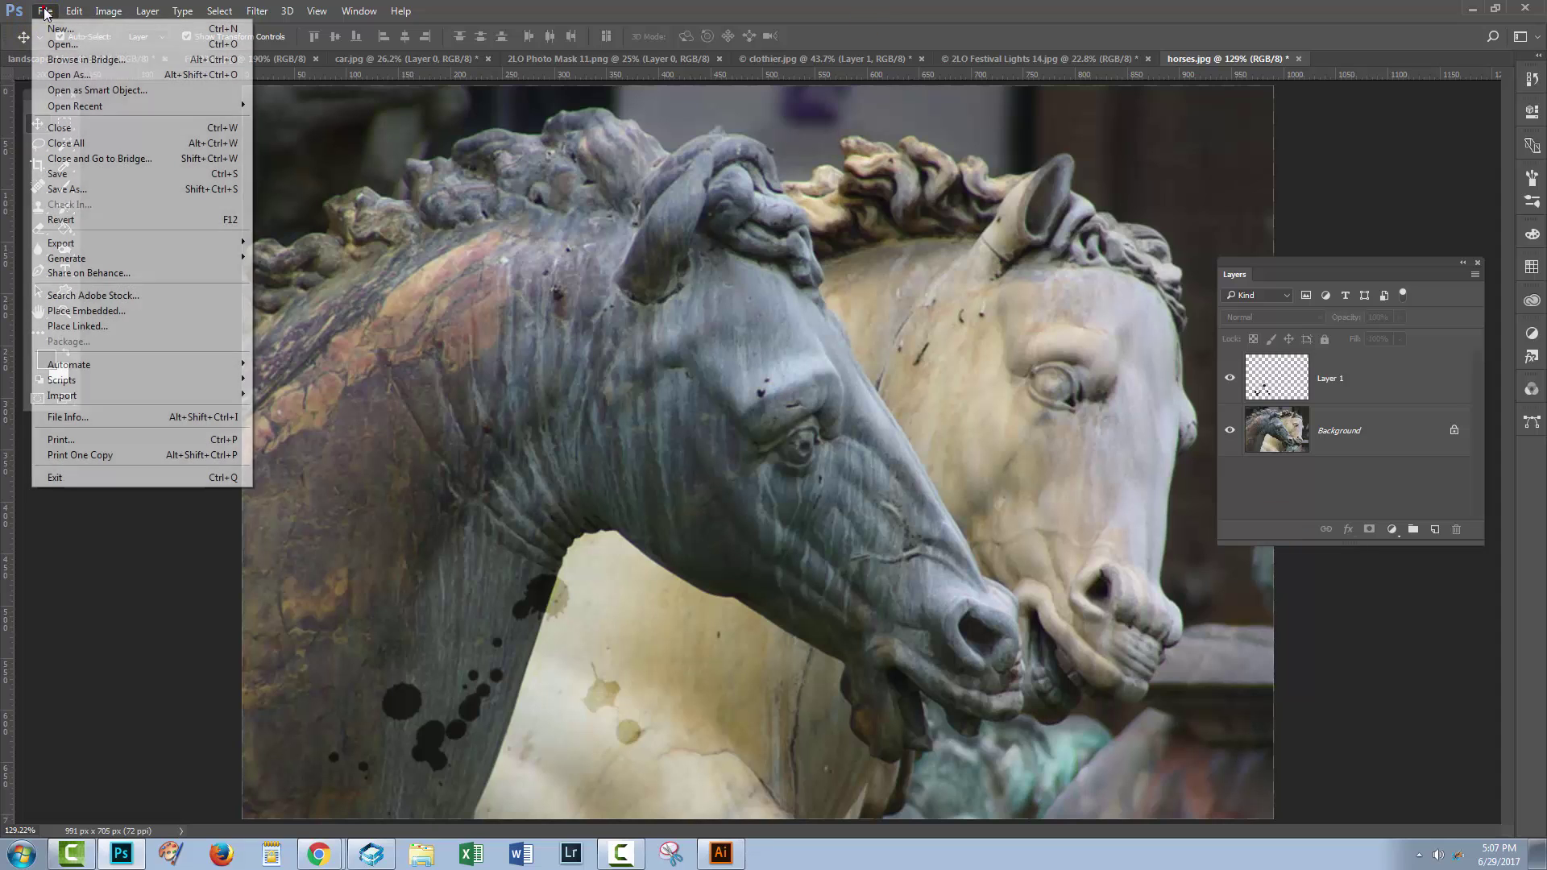
left_click(89, 190)
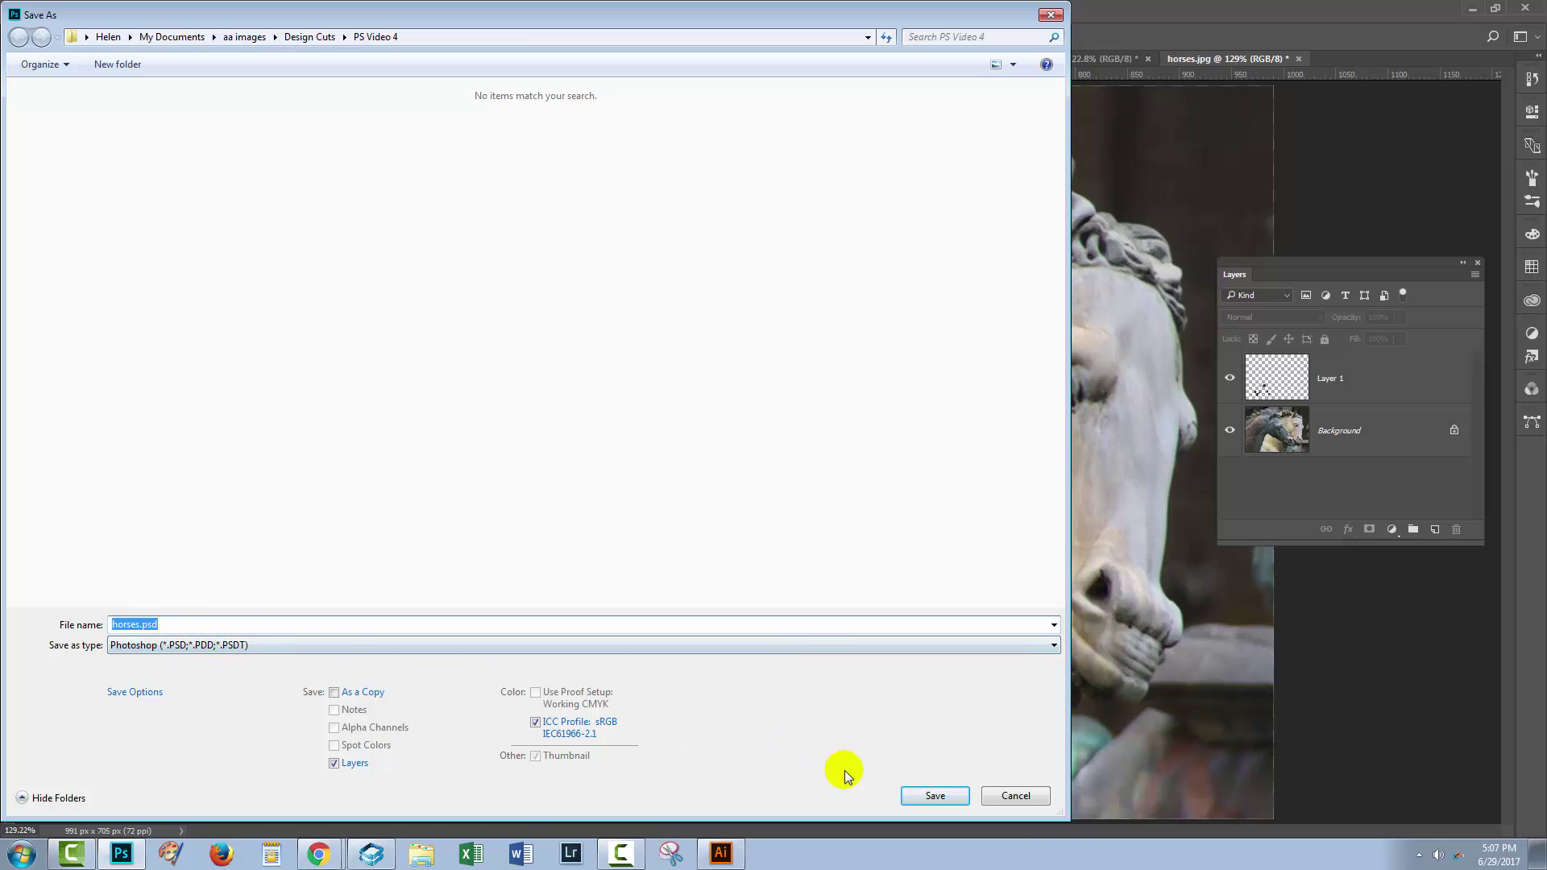
left_click(1004, 793)
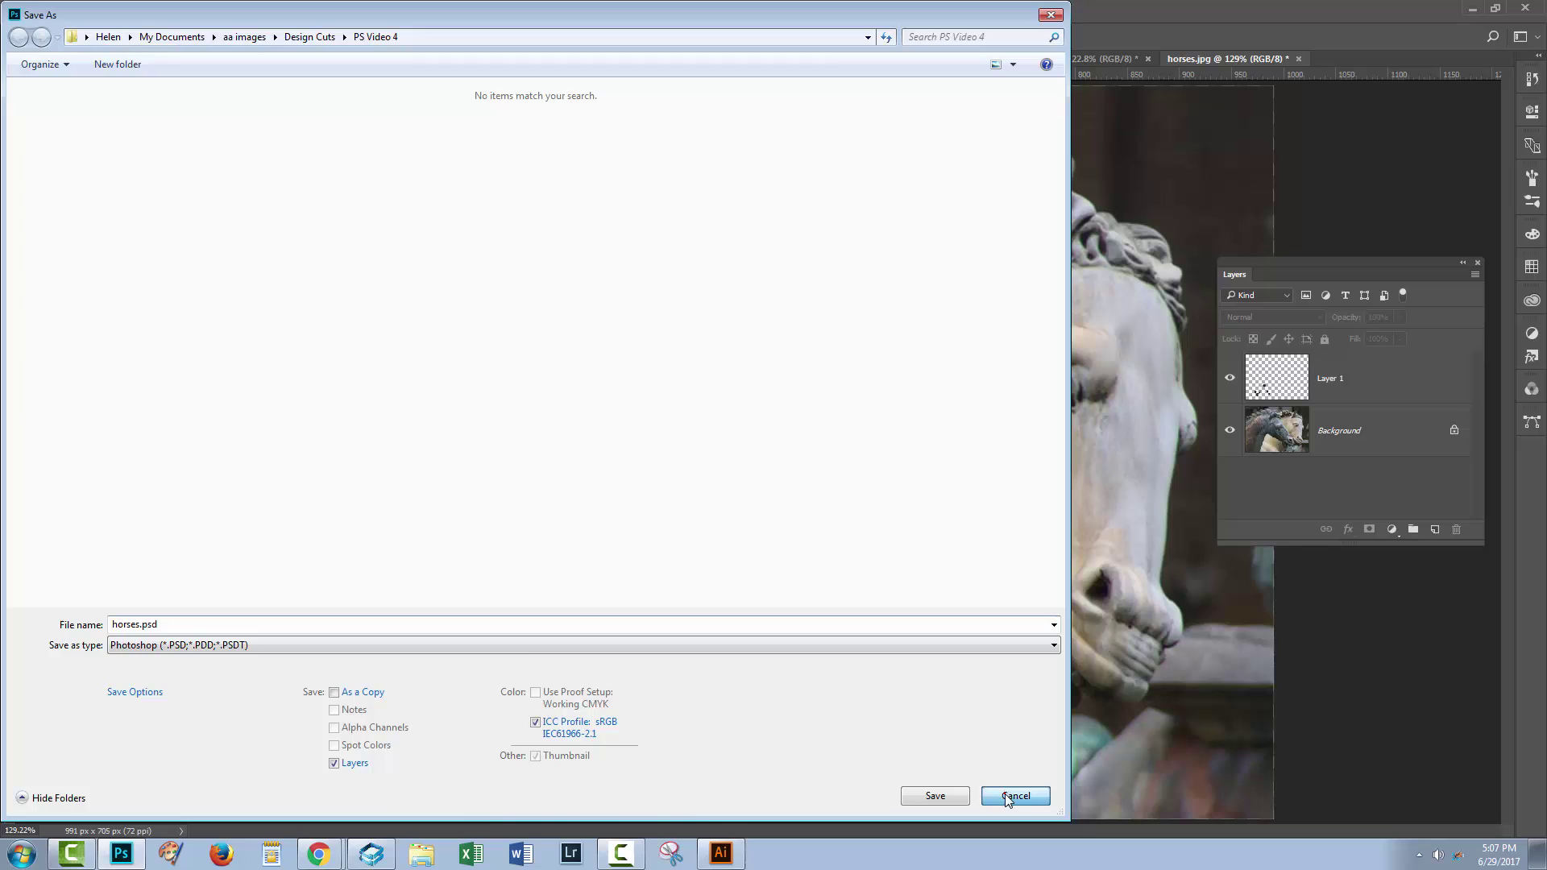